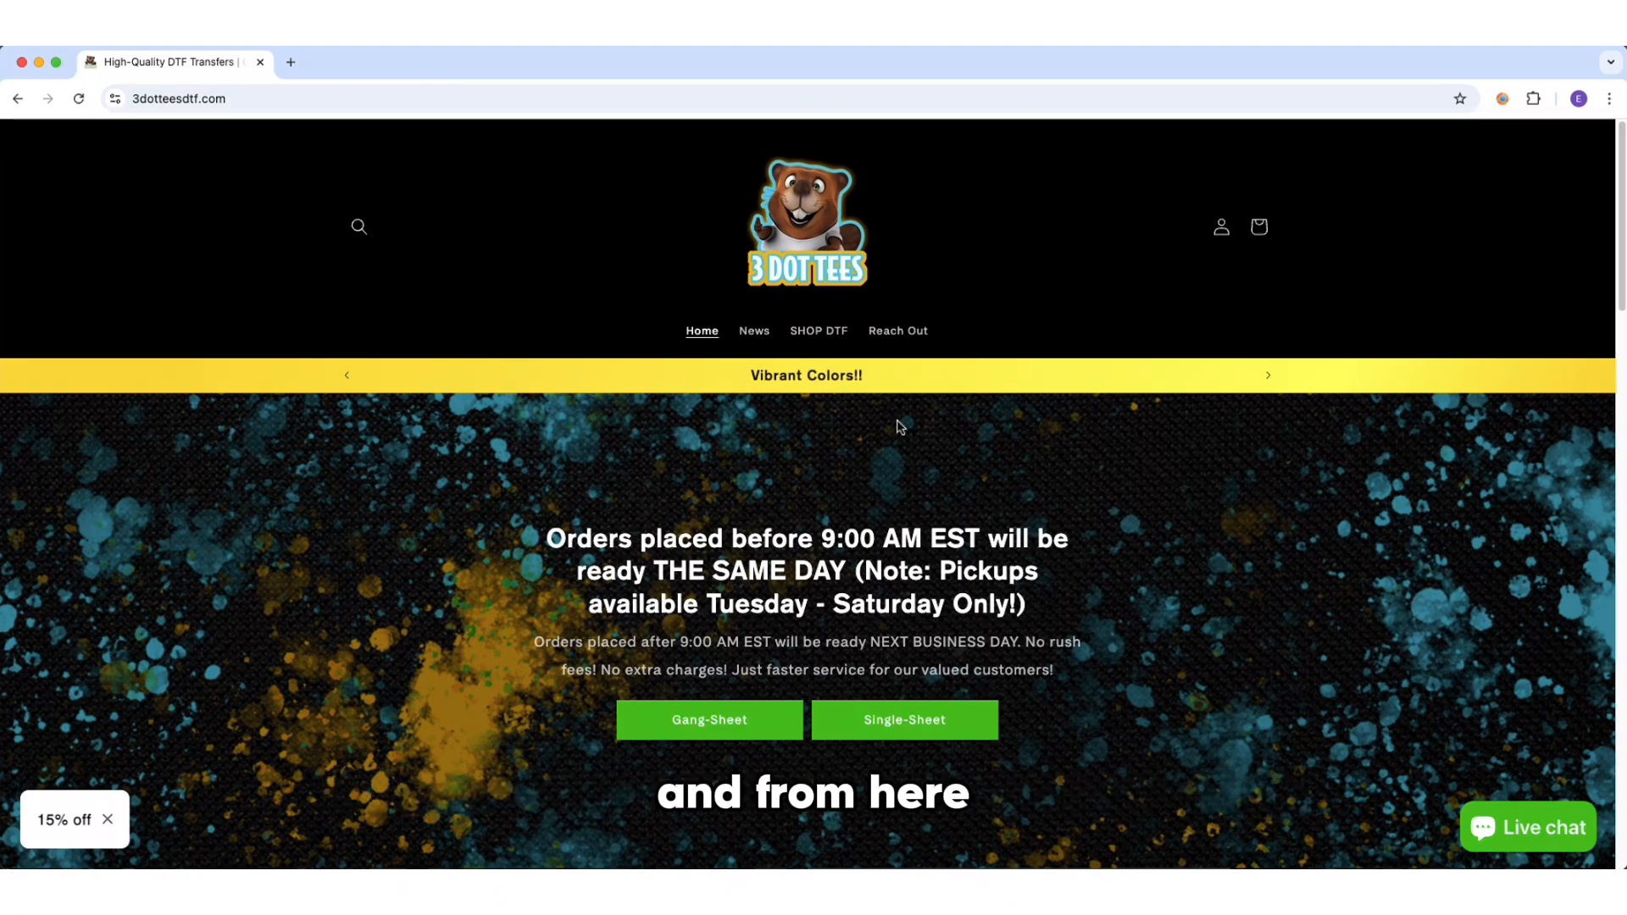
Step: Open the Gang-Sheet product page from the store's home page and view its size and purchase options
scroll(748, 563, "down", 2)
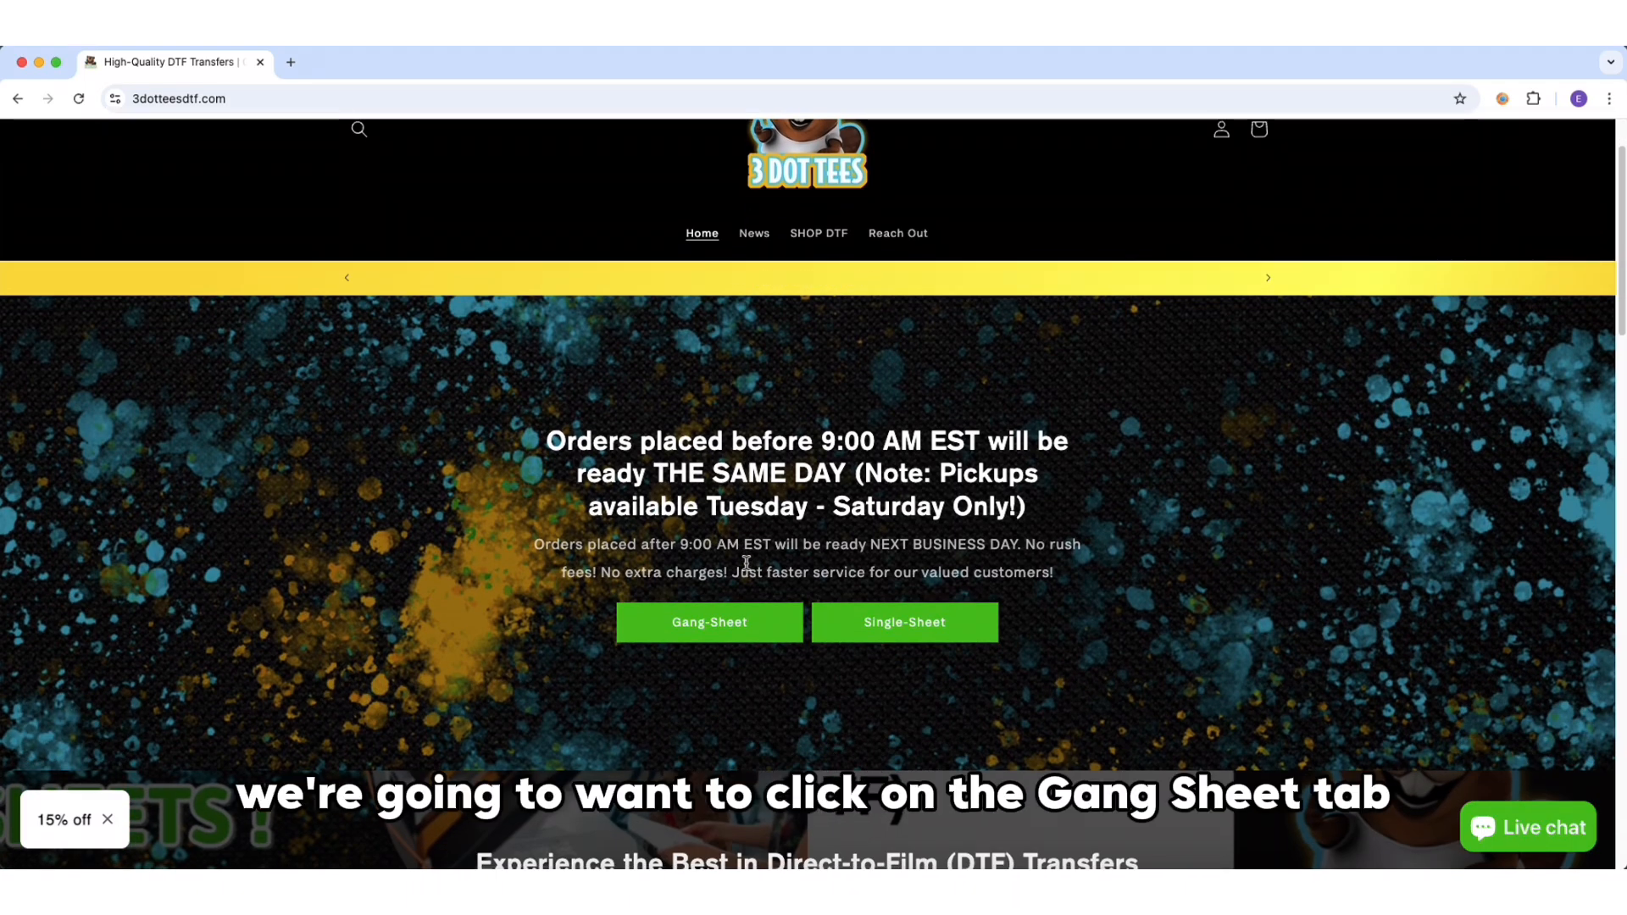
left_click(723, 640)
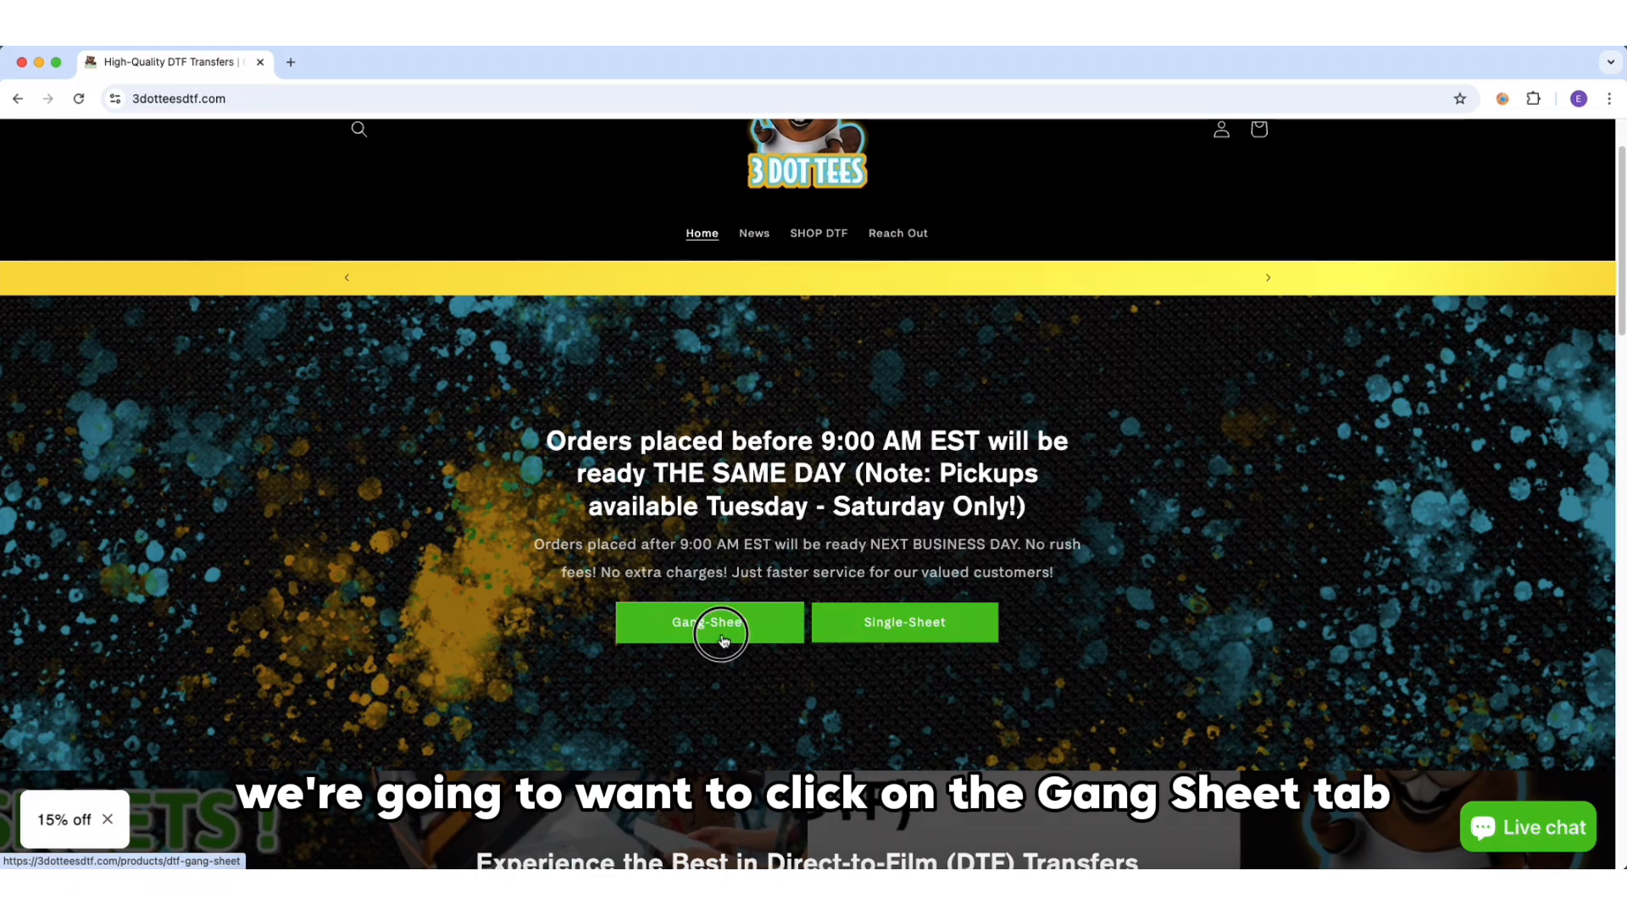
scroll(785, 479, "down", 4)
scroll(788, 490, "down", 2)
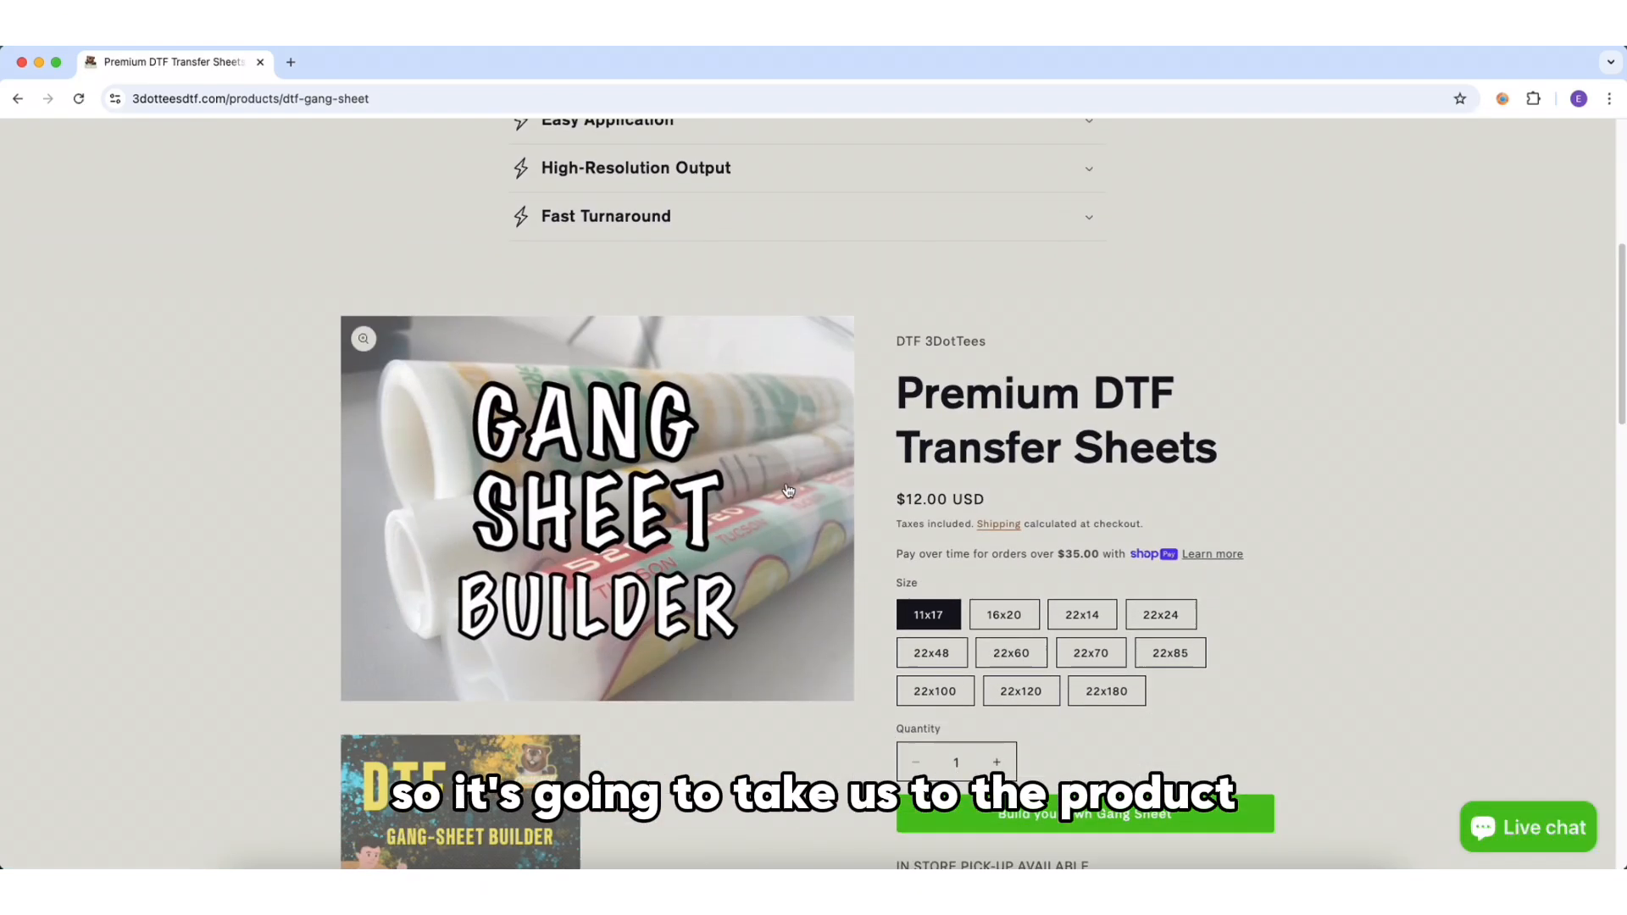
scroll(788, 491, "down", 1)
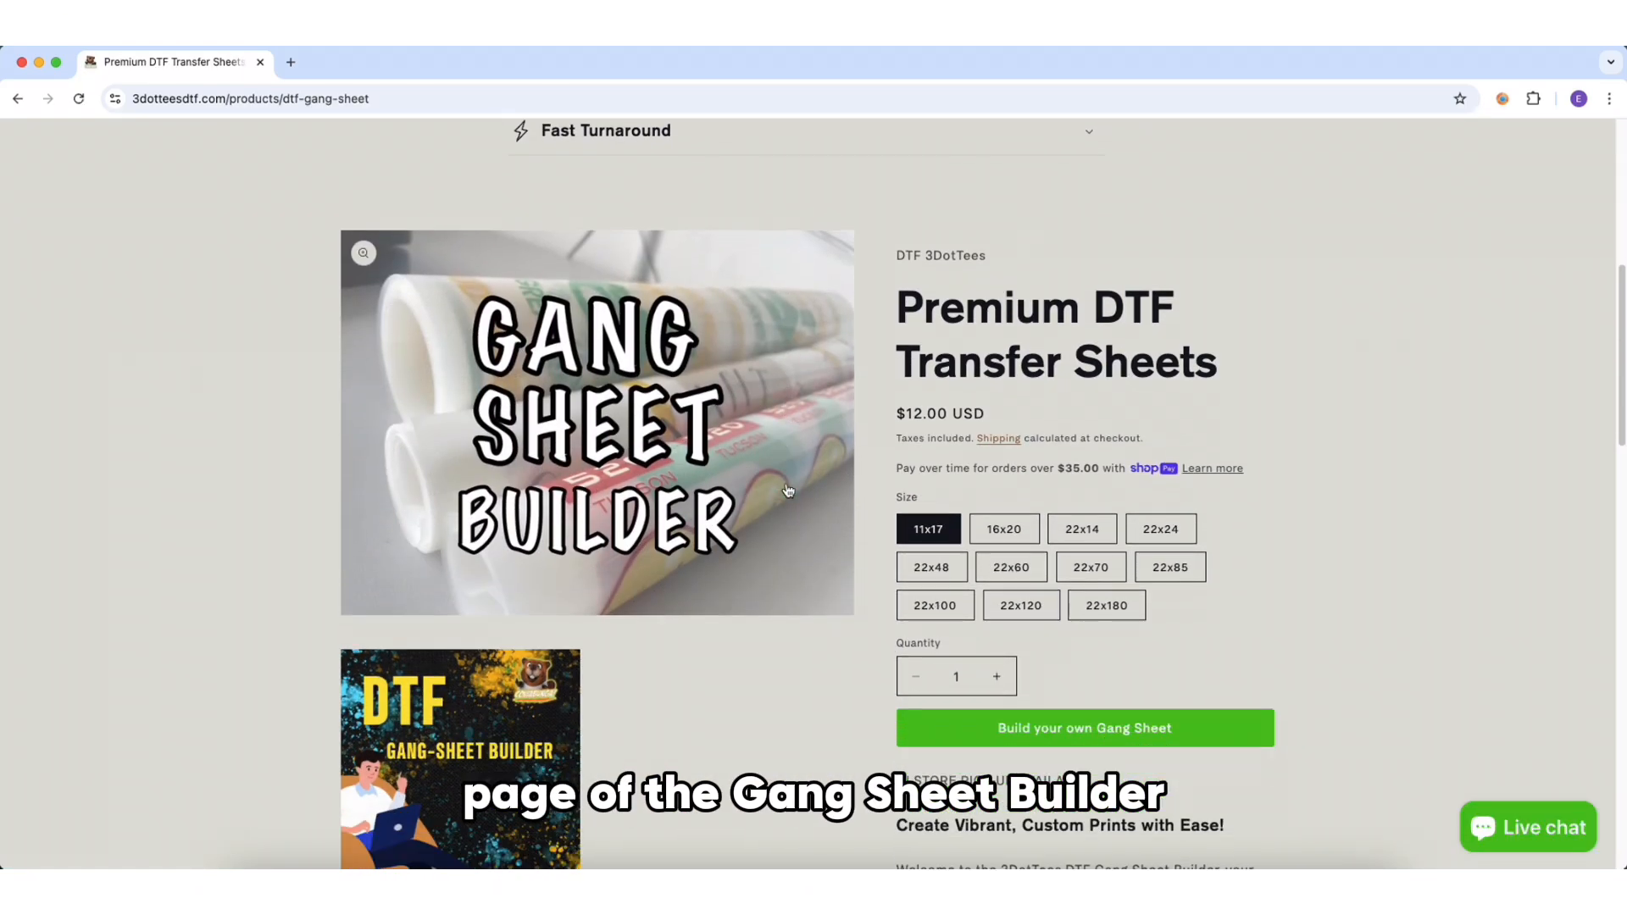
Step: Preview the 16x20, 22x14, 22x24 and 22x48 size options of the Premium DTF Transfer Sheets
left_click(1000, 542)
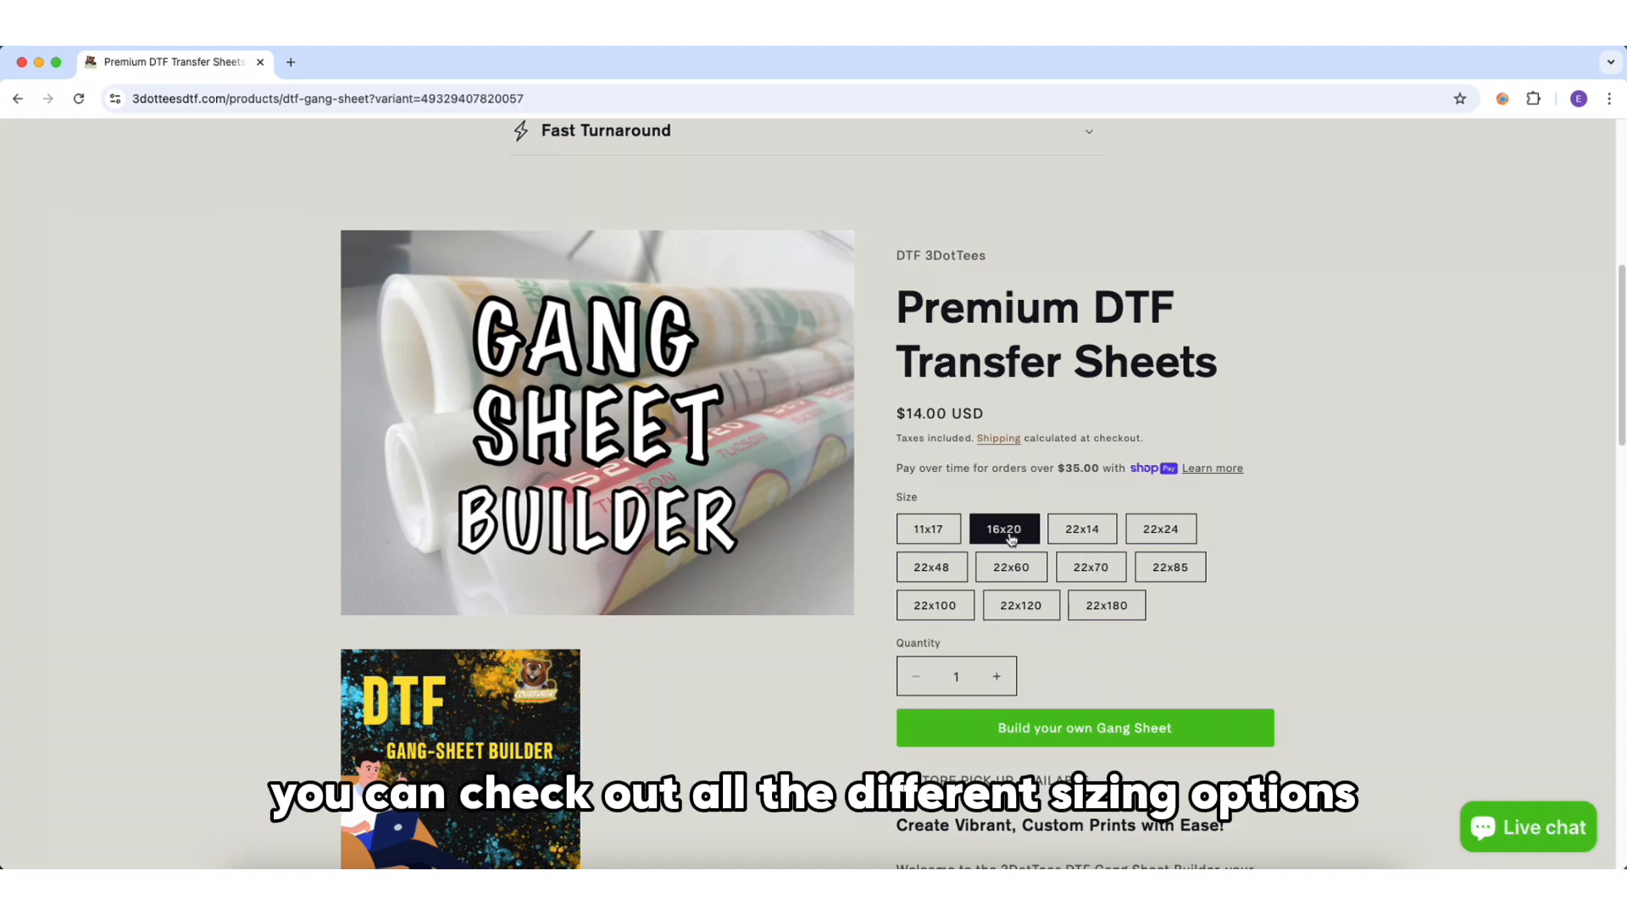
left_click(1094, 543)
left_click(1174, 541)
left_click(951, 575)
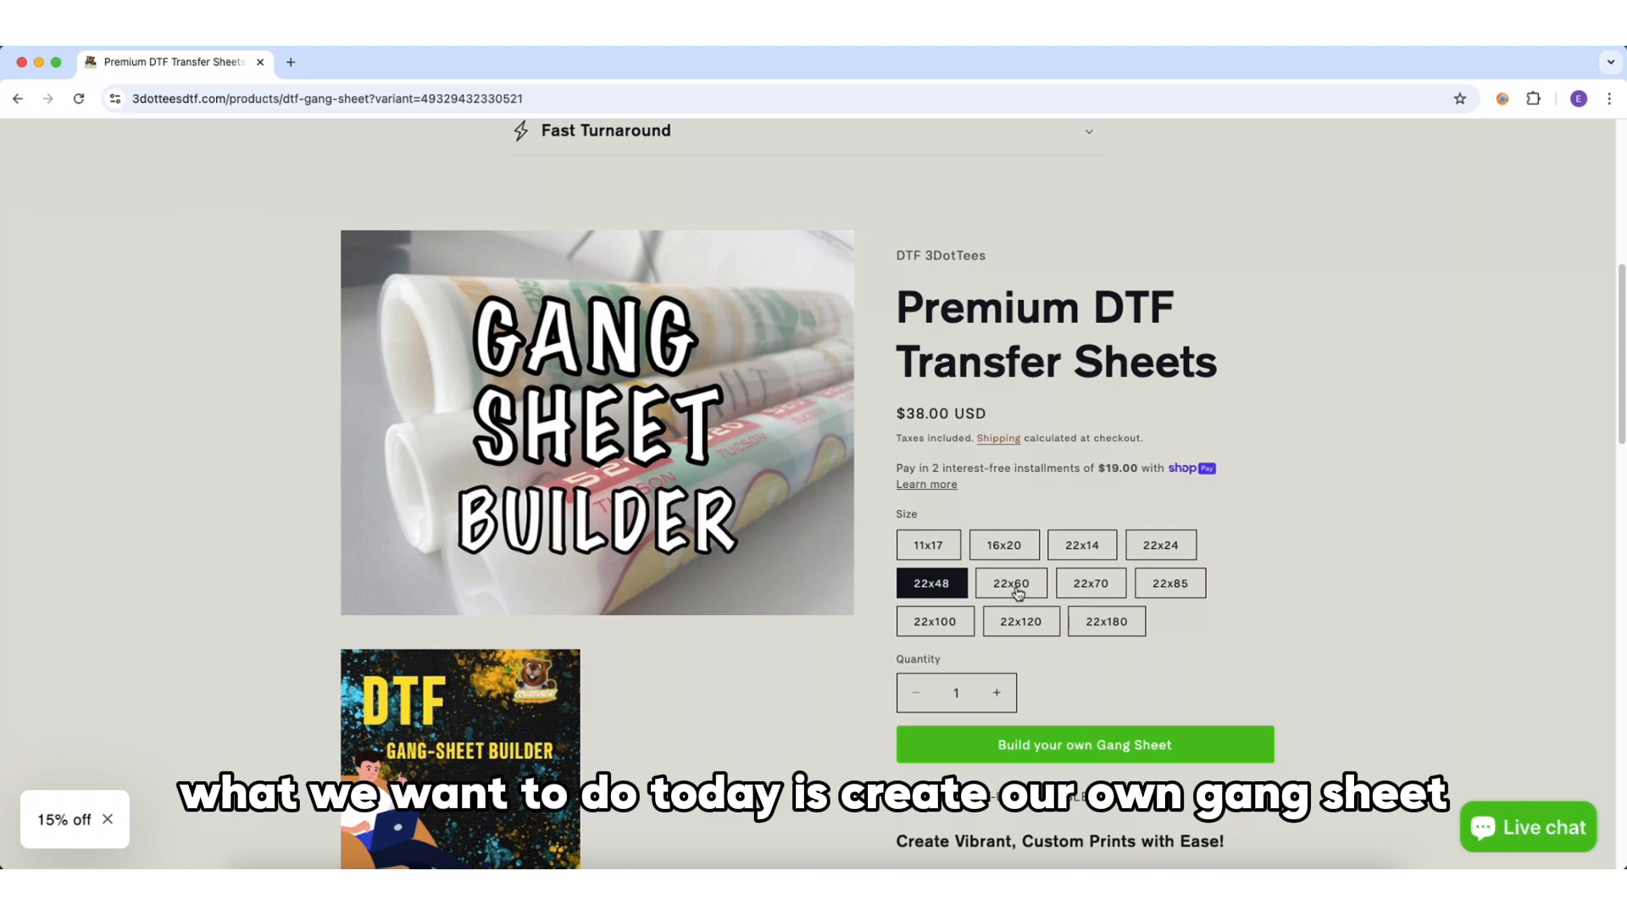
Step: Launch the build-your-own gang sheet editor and start a brand new gang sheet
scroll(1042, 670, "down", 1)
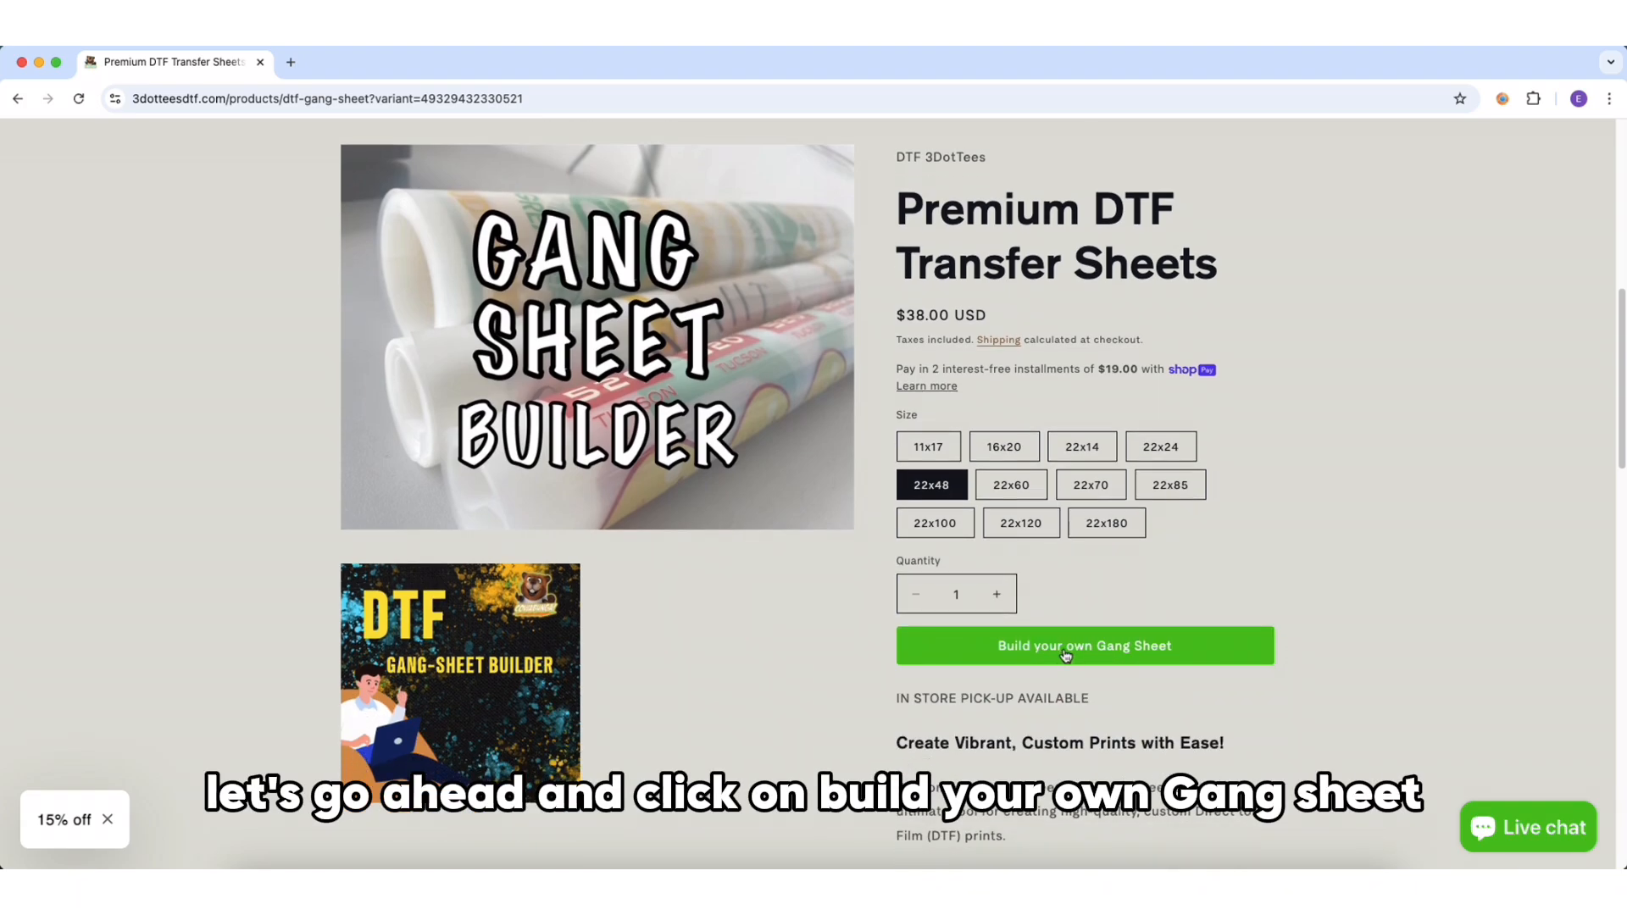
left_click(1065, 653)
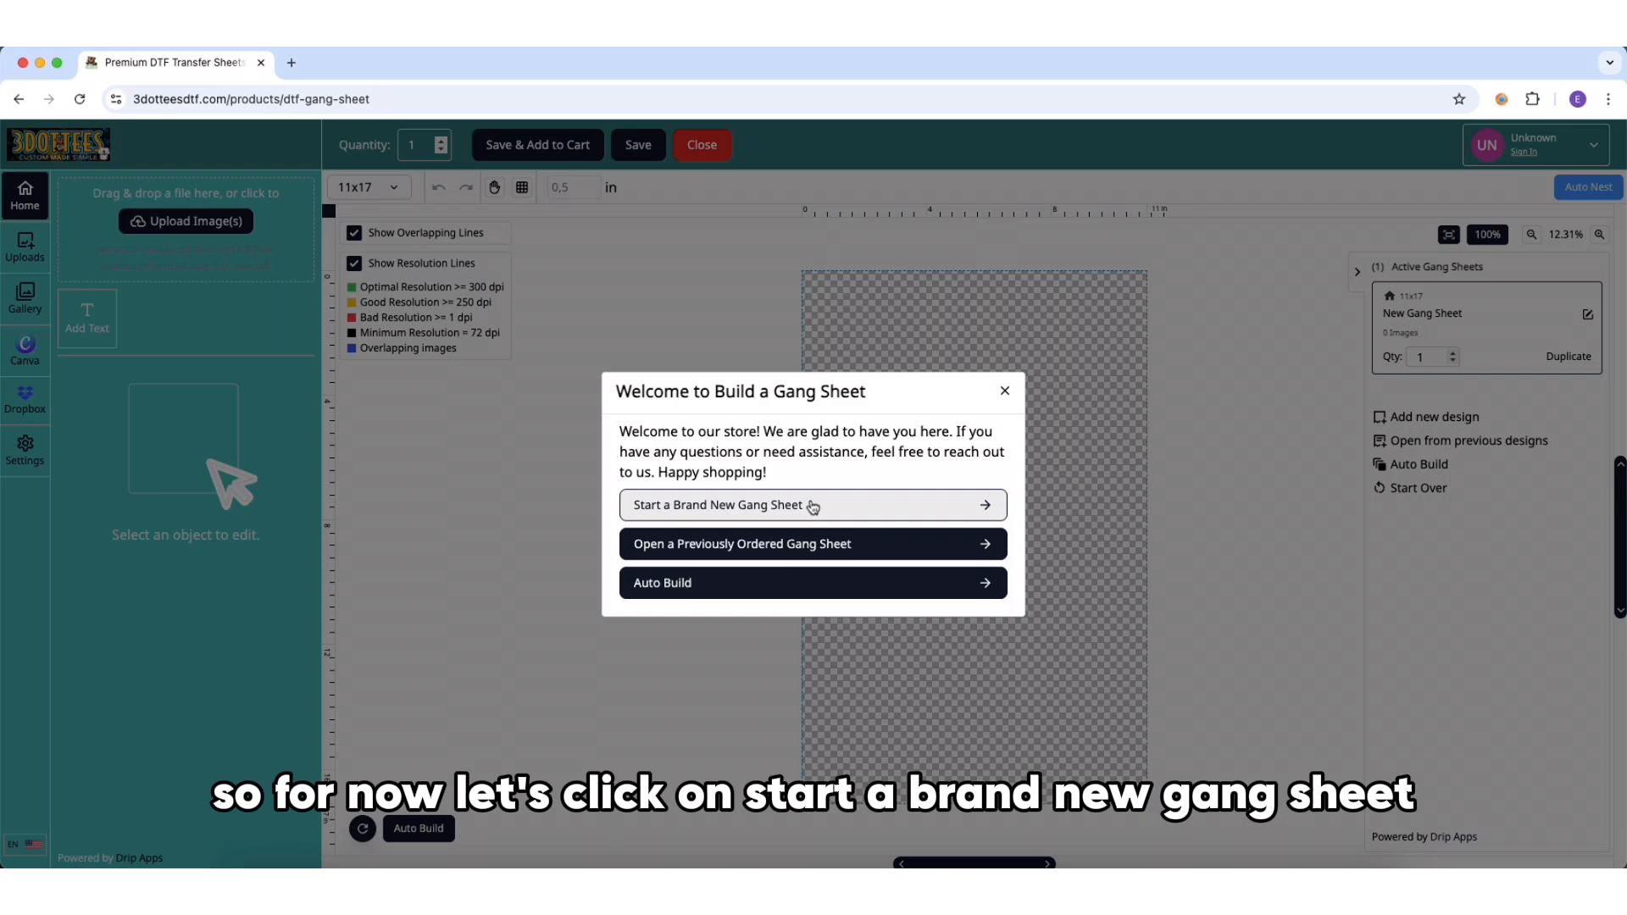
left_click(812, 507)
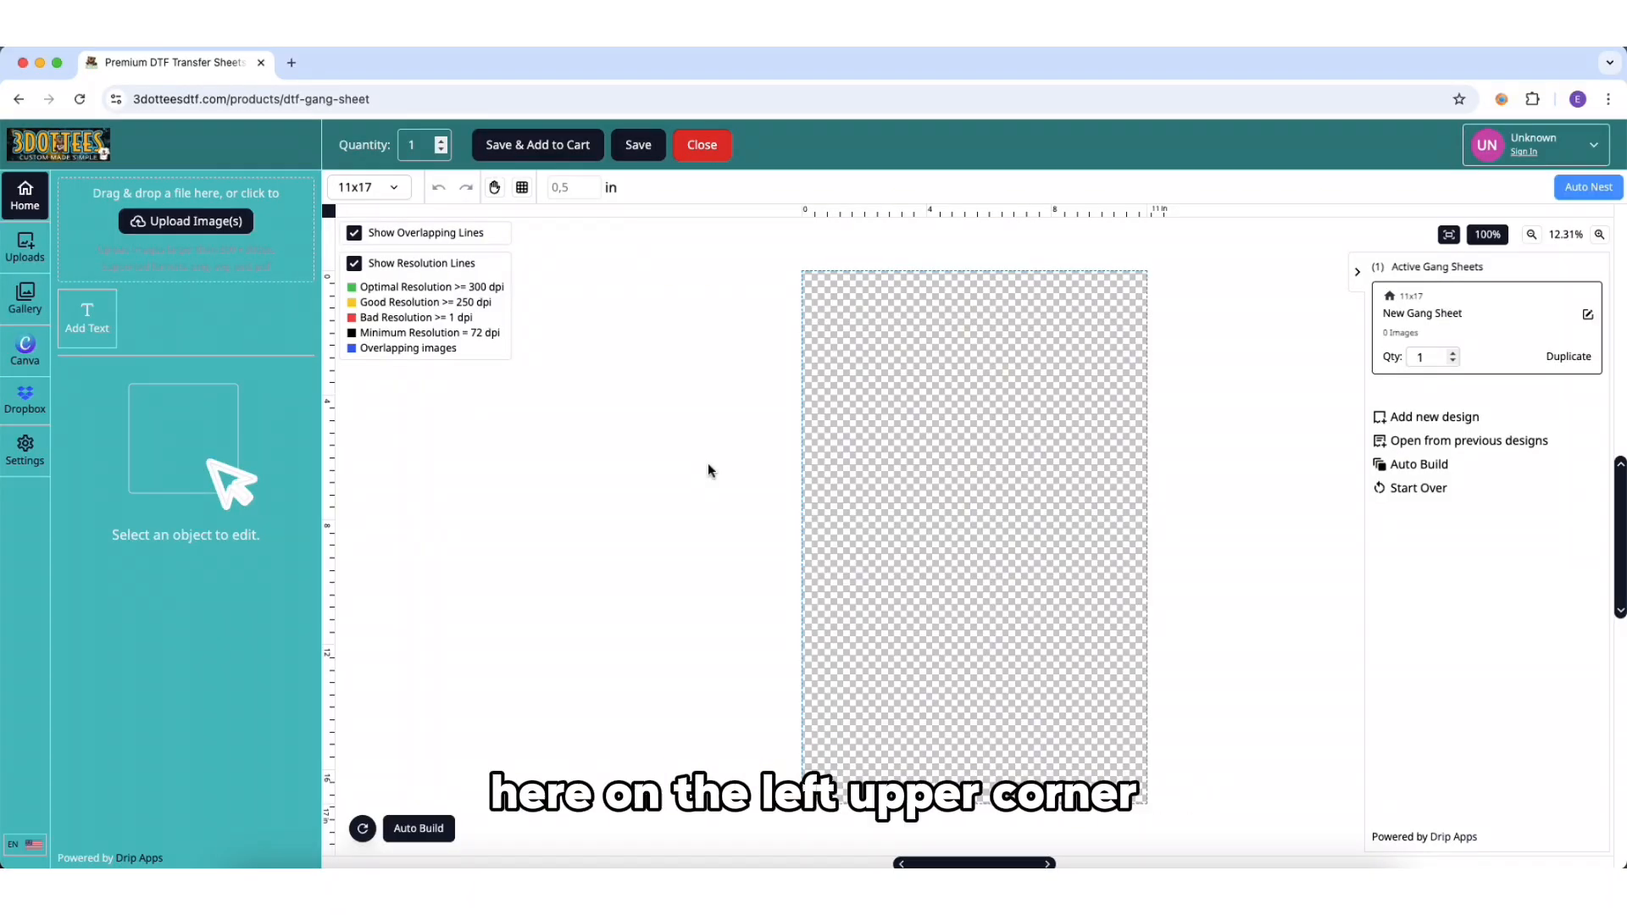
Step: Try the 22x120 size for the empty gang sheet and switch back to 11x17
left_click(388, 193)
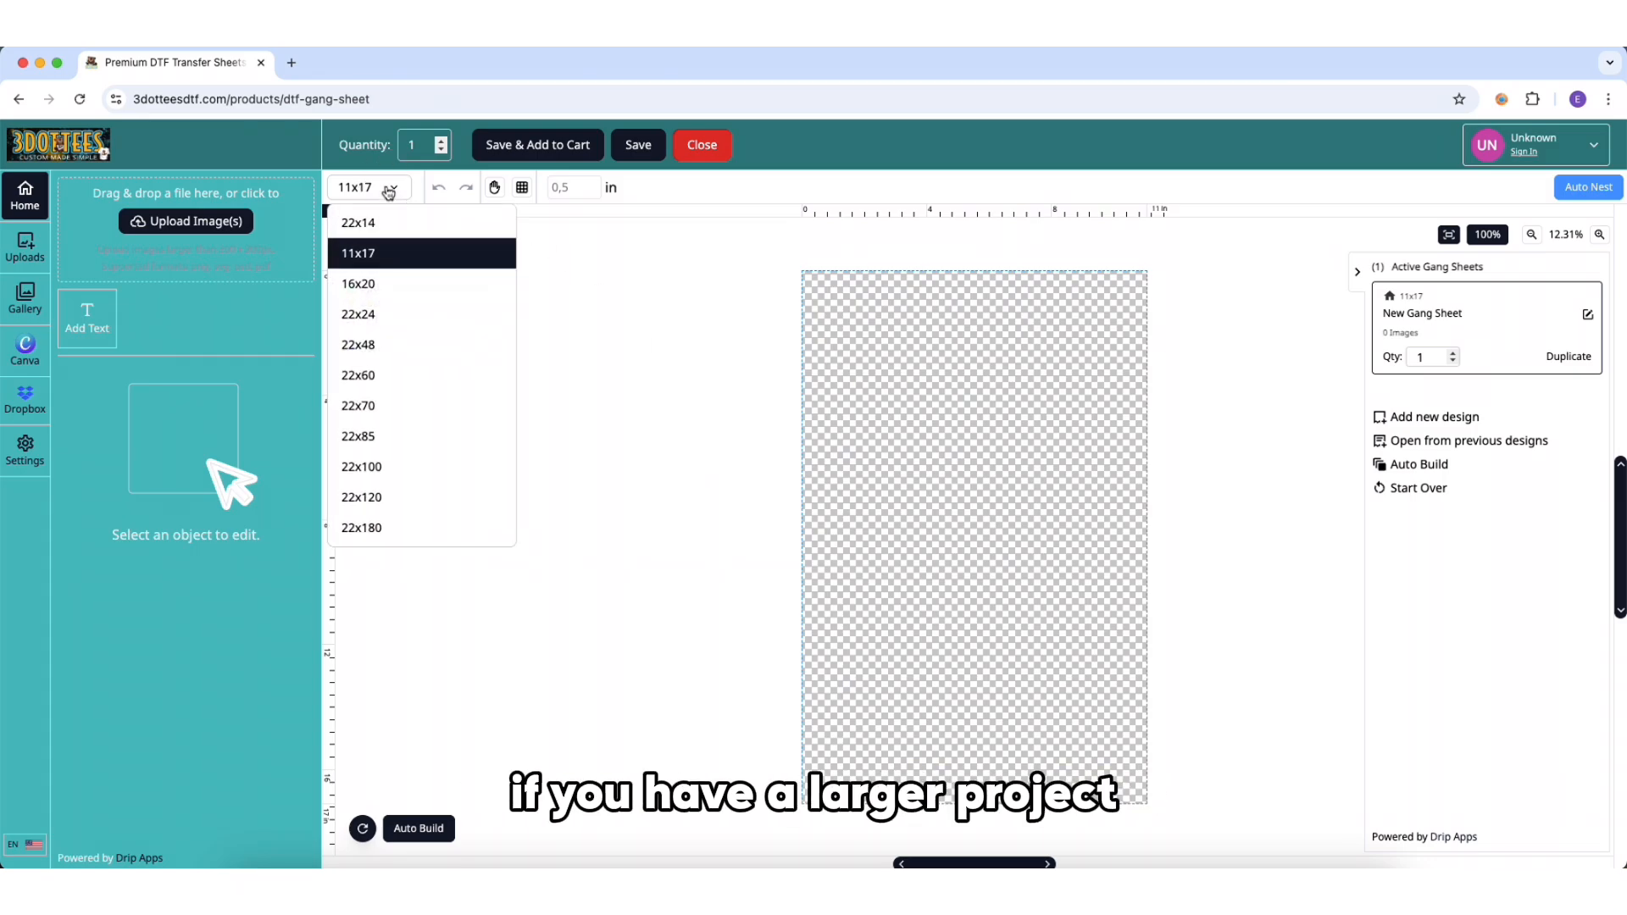
left_click(393, 500)
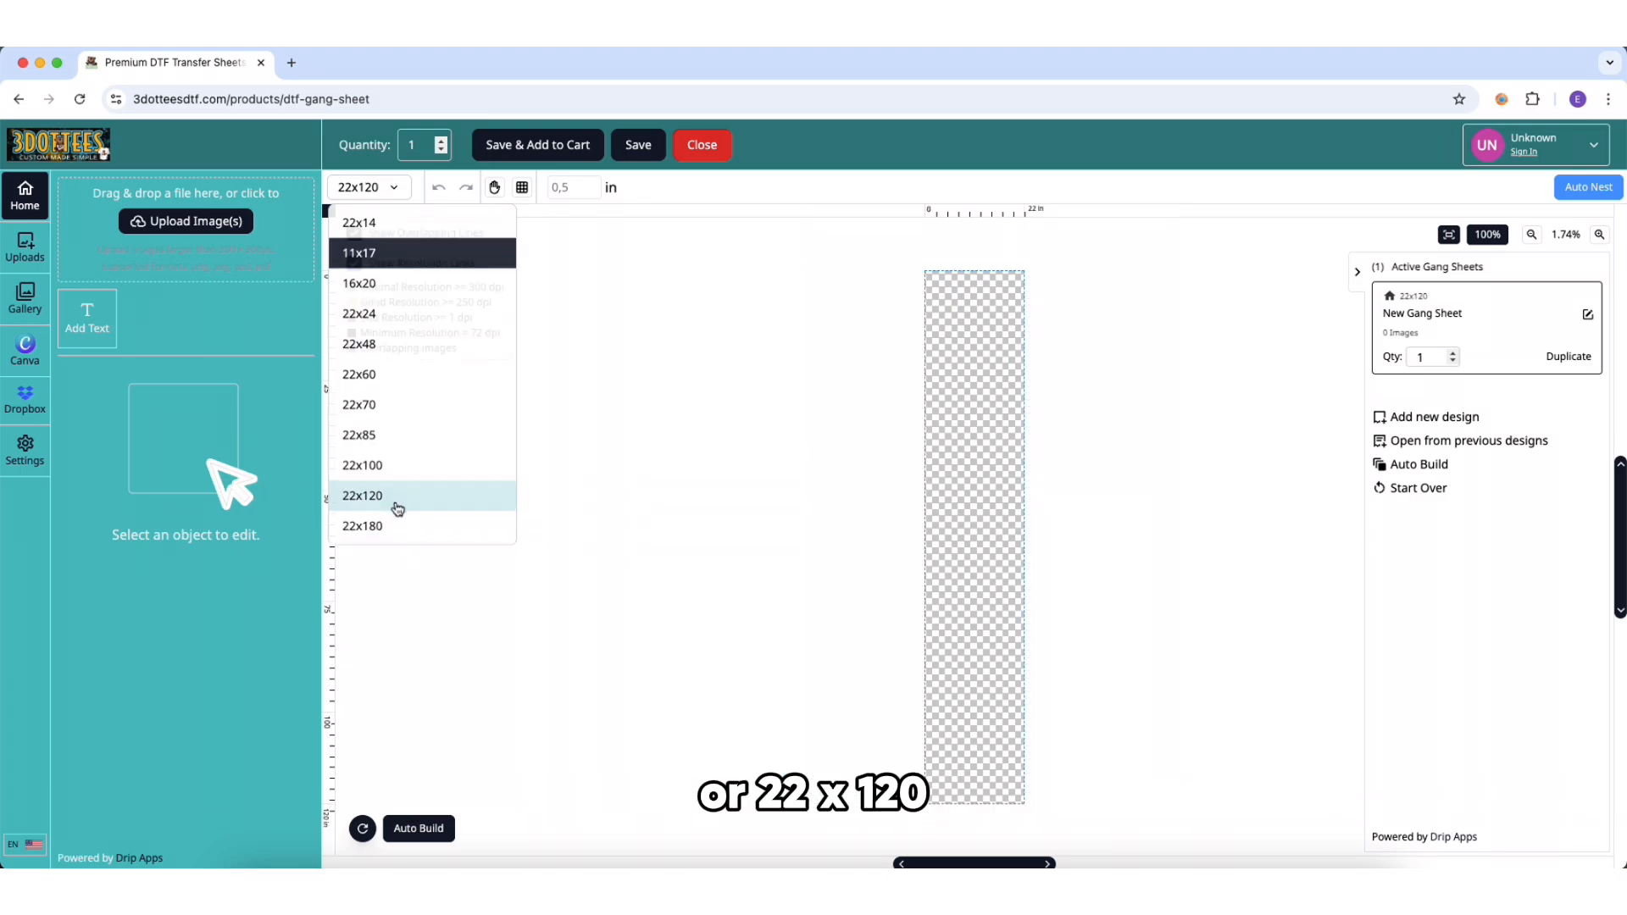
left_click(400, 256)
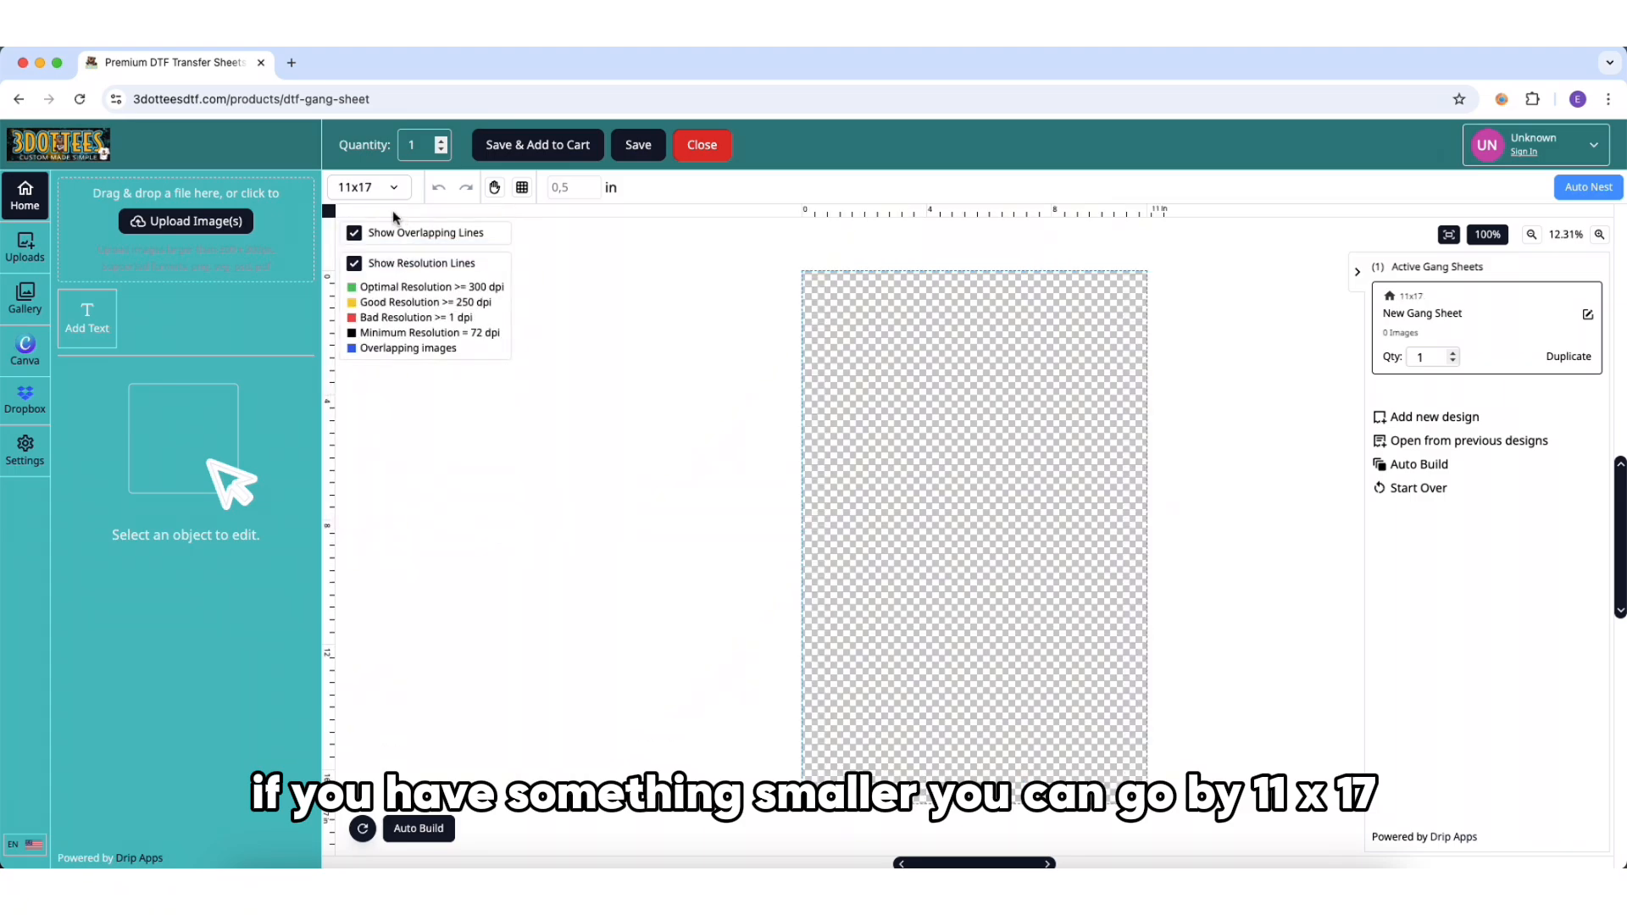
Step: Set the gang sheet size to 22x24
left_click(395, 188)
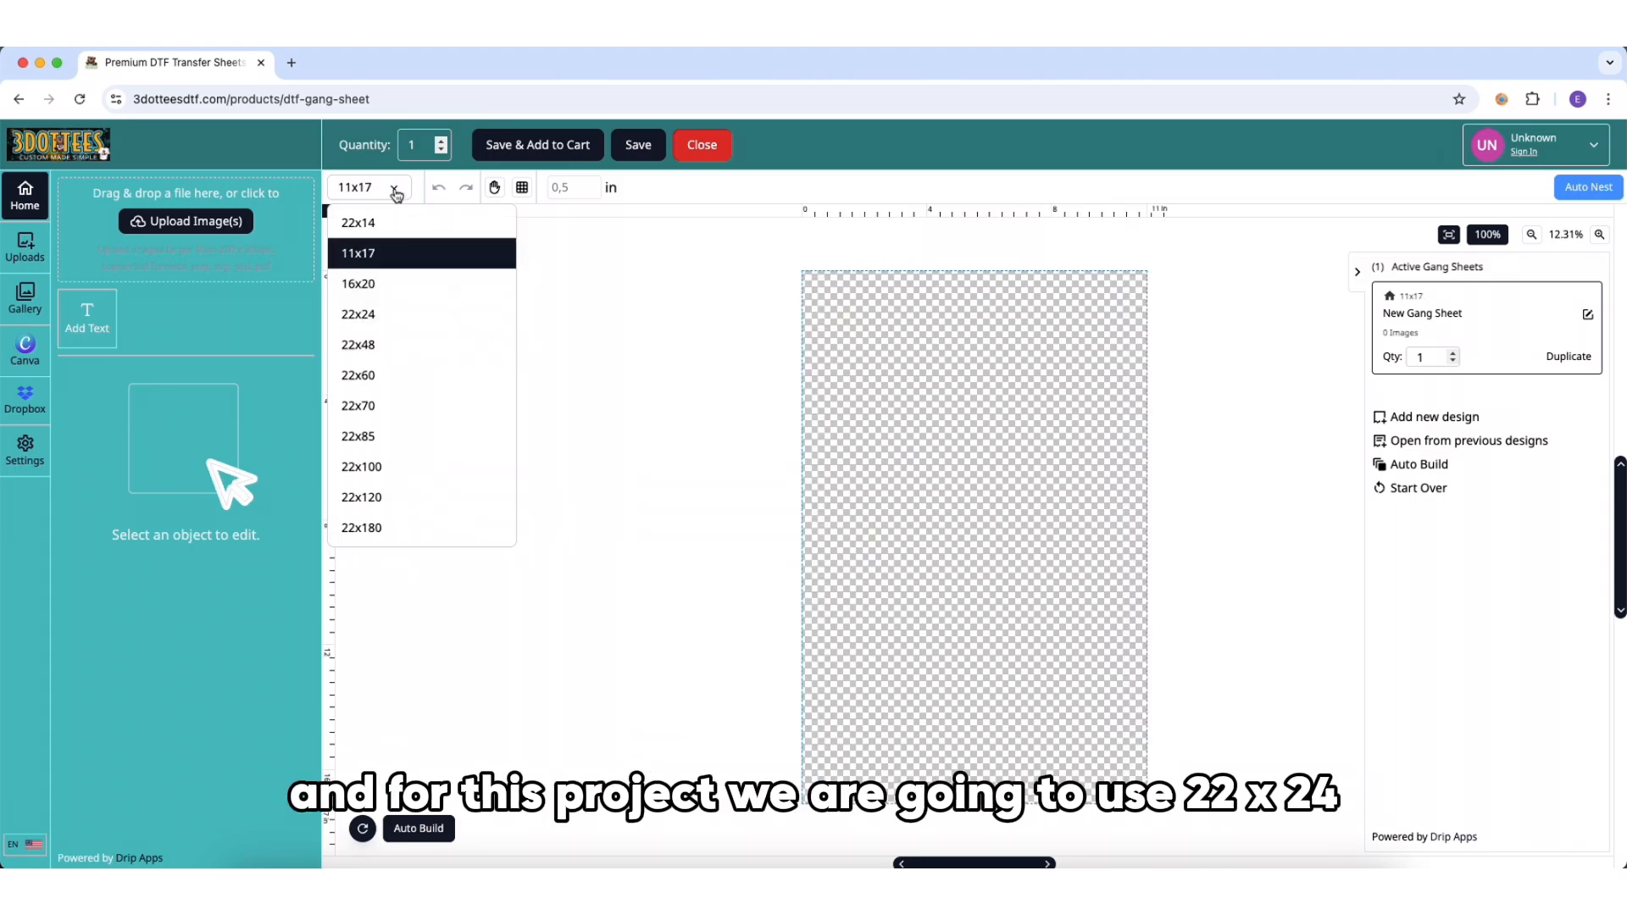
left_click(395, 315)
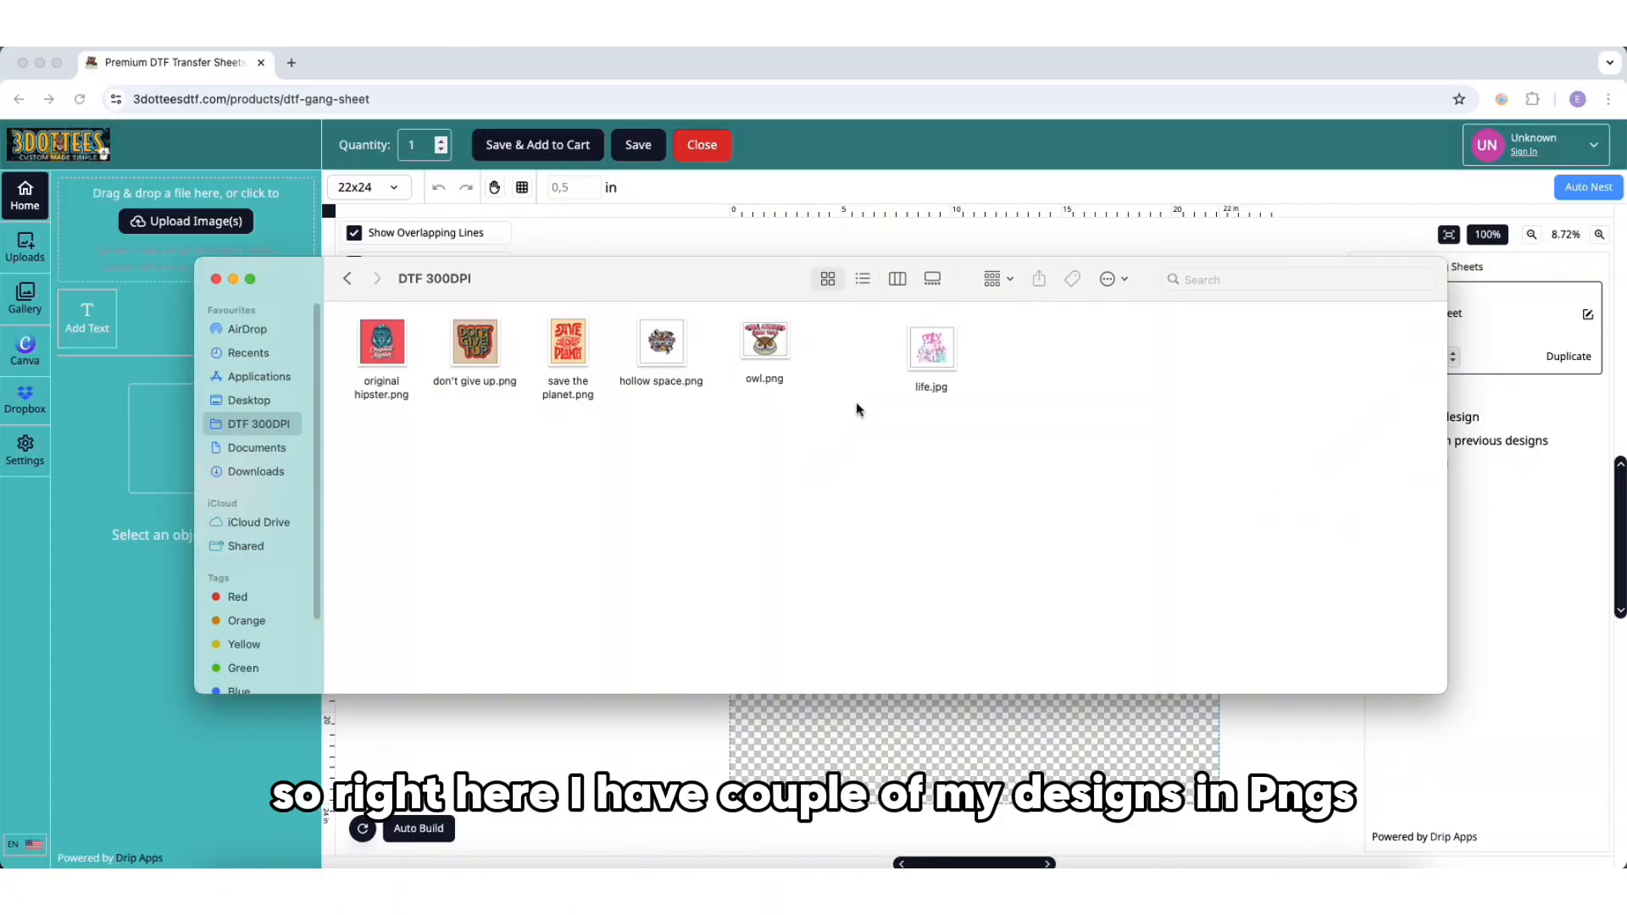
Step: In Finder's DTF 300DPI folder, convert life.jpg to PNG at actual size with its metadata preserved
left_click_drag(856, 403, 372, 326)
left_click(932, 433)
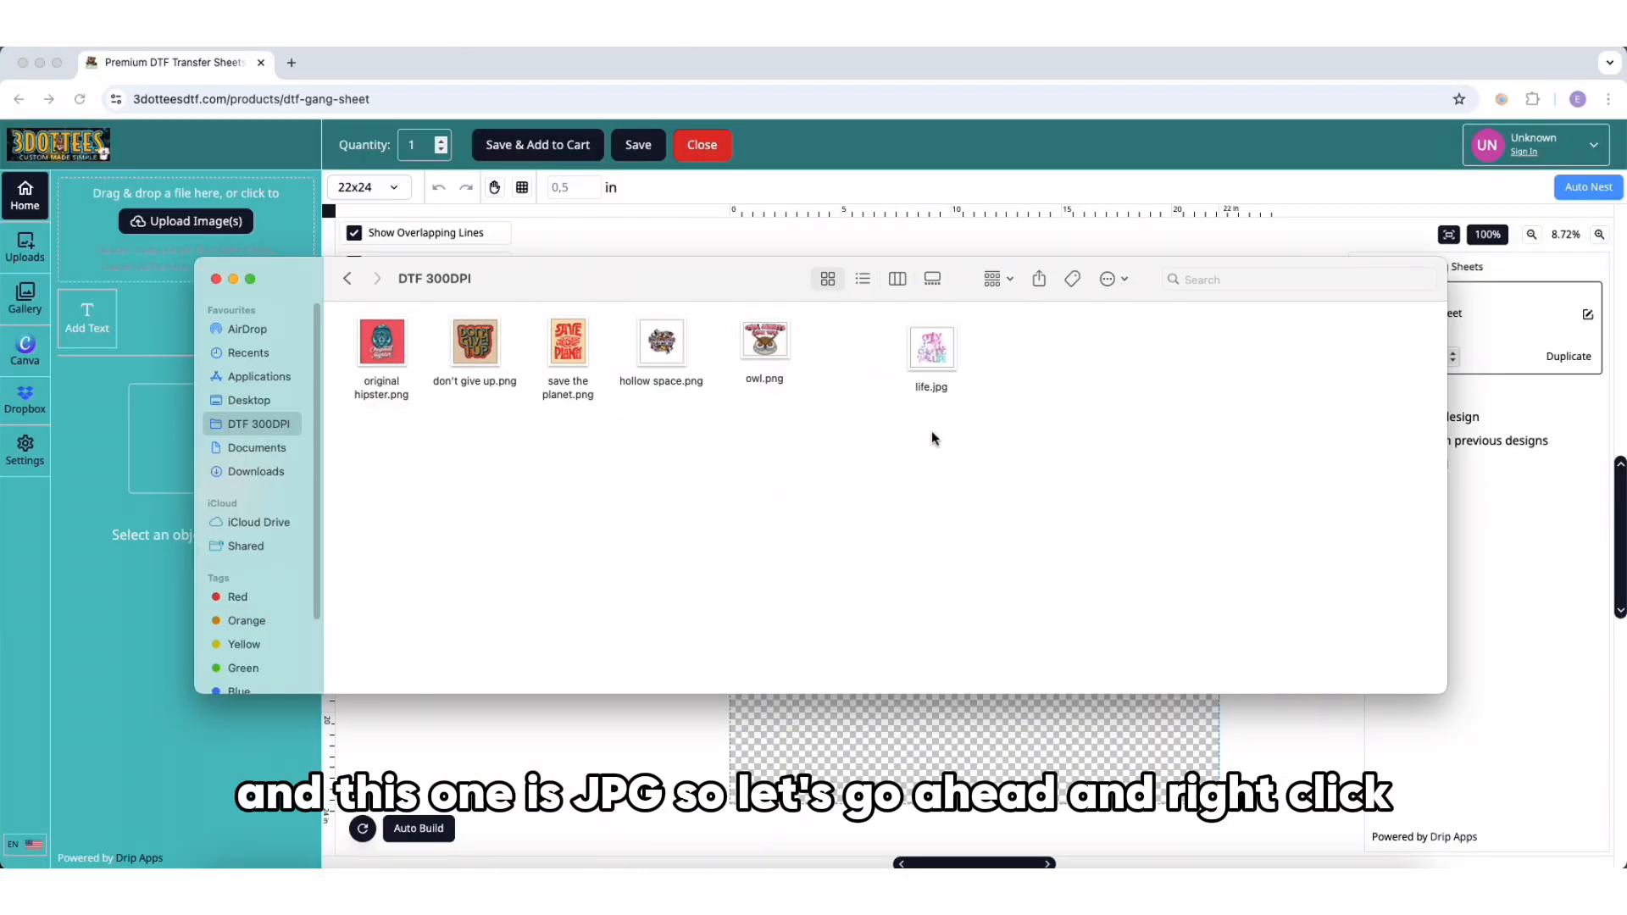
right_click(944, 353)
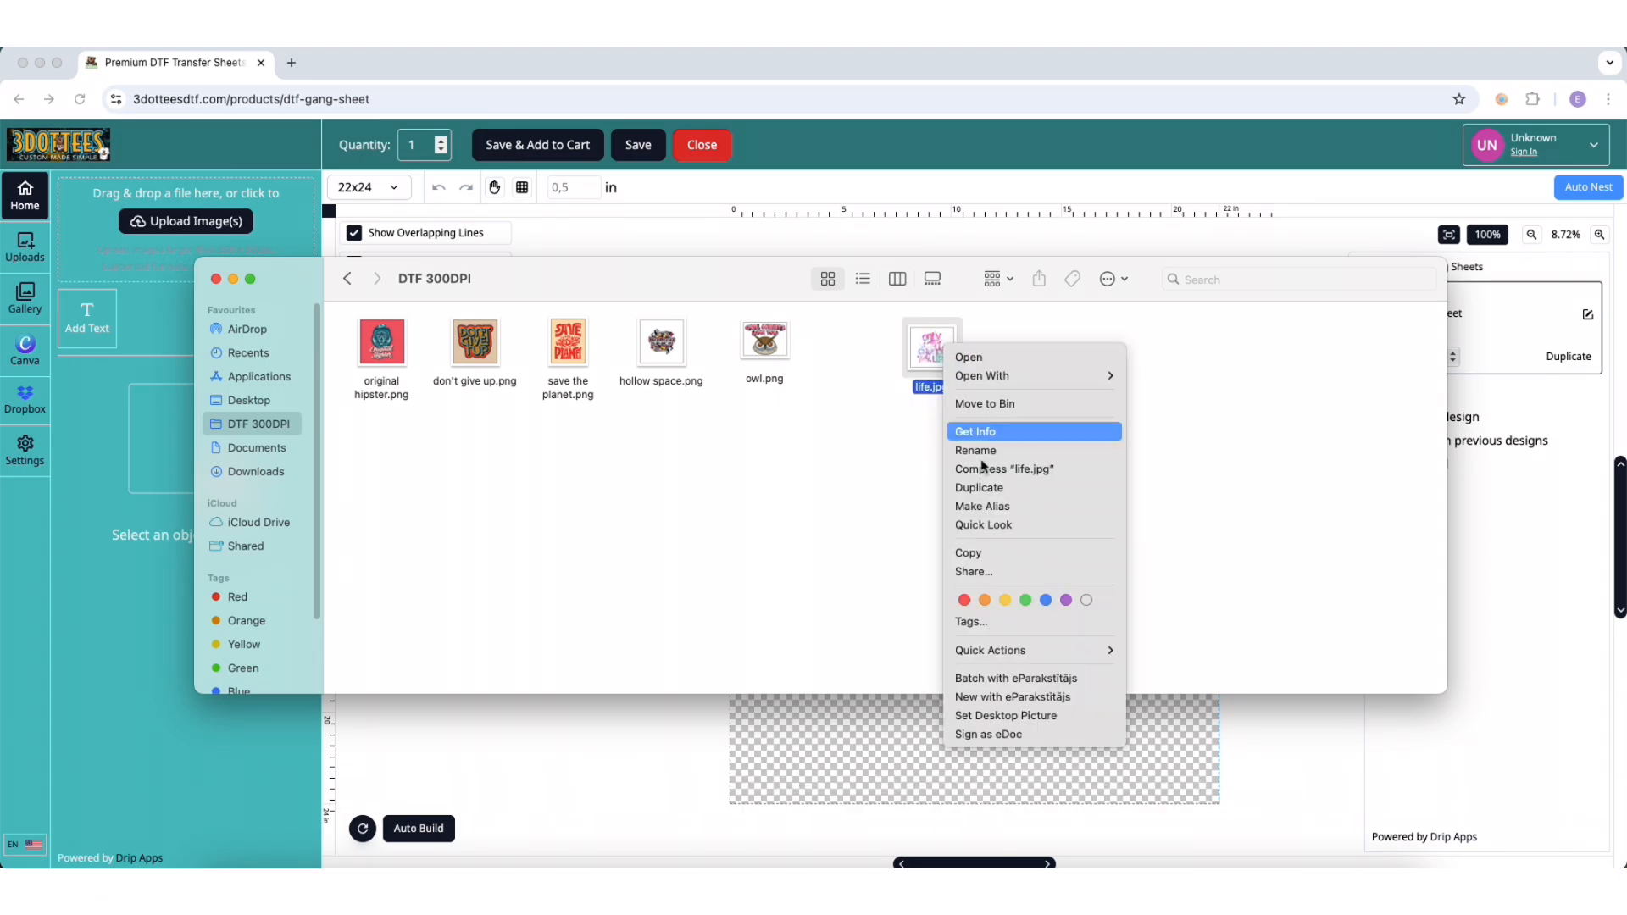
mouse_move(990, 651)
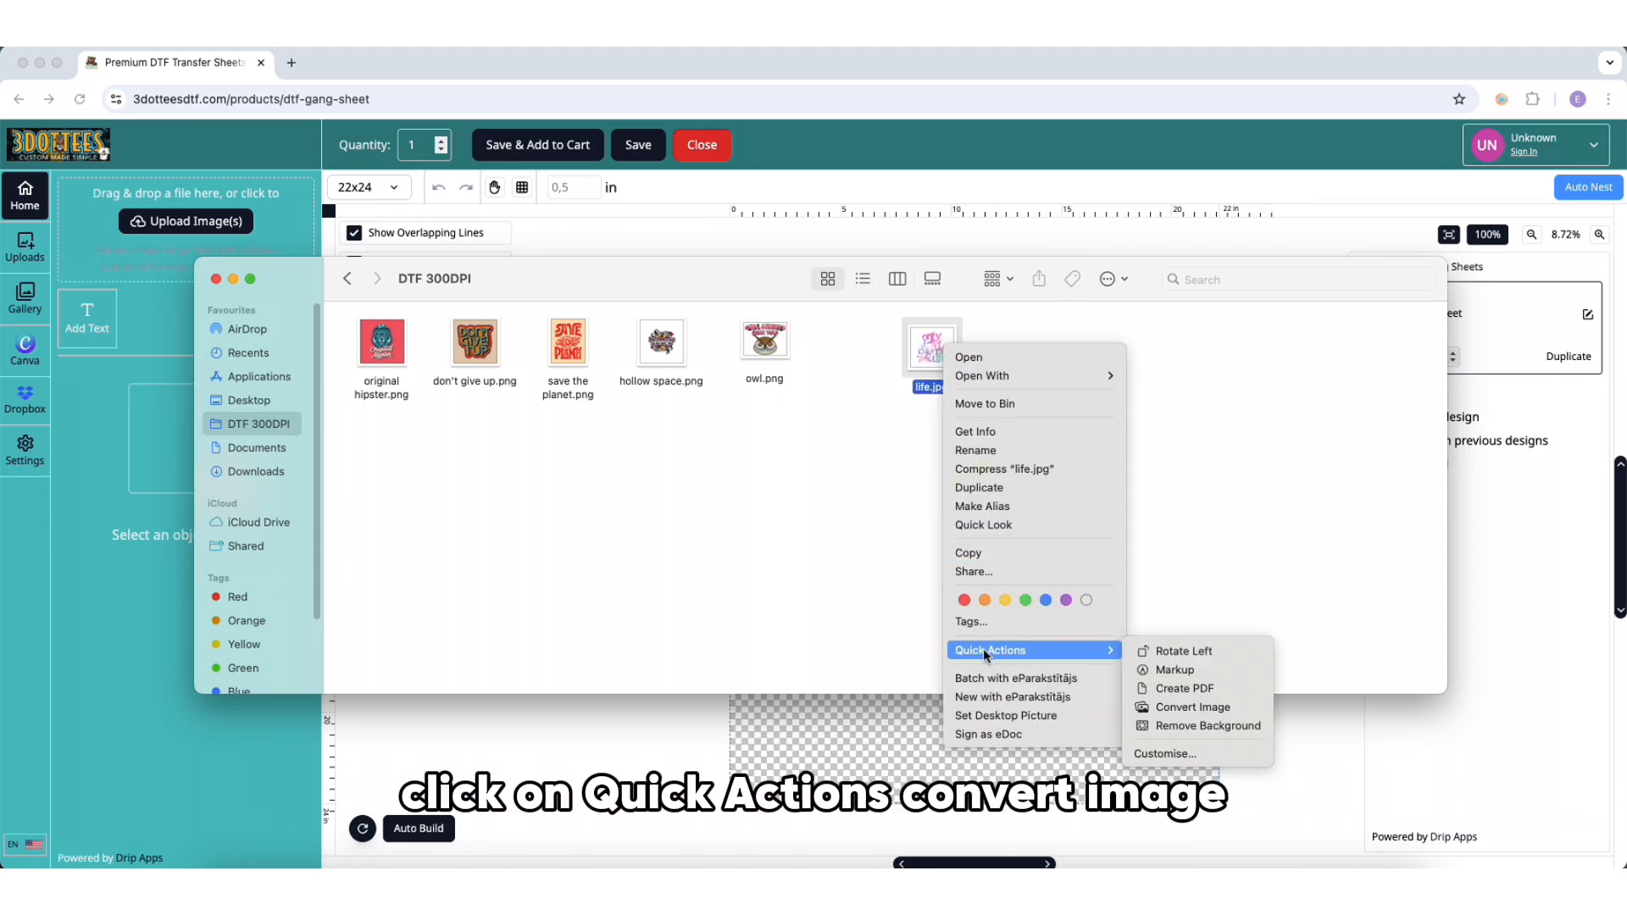
left_click(1173, 709)
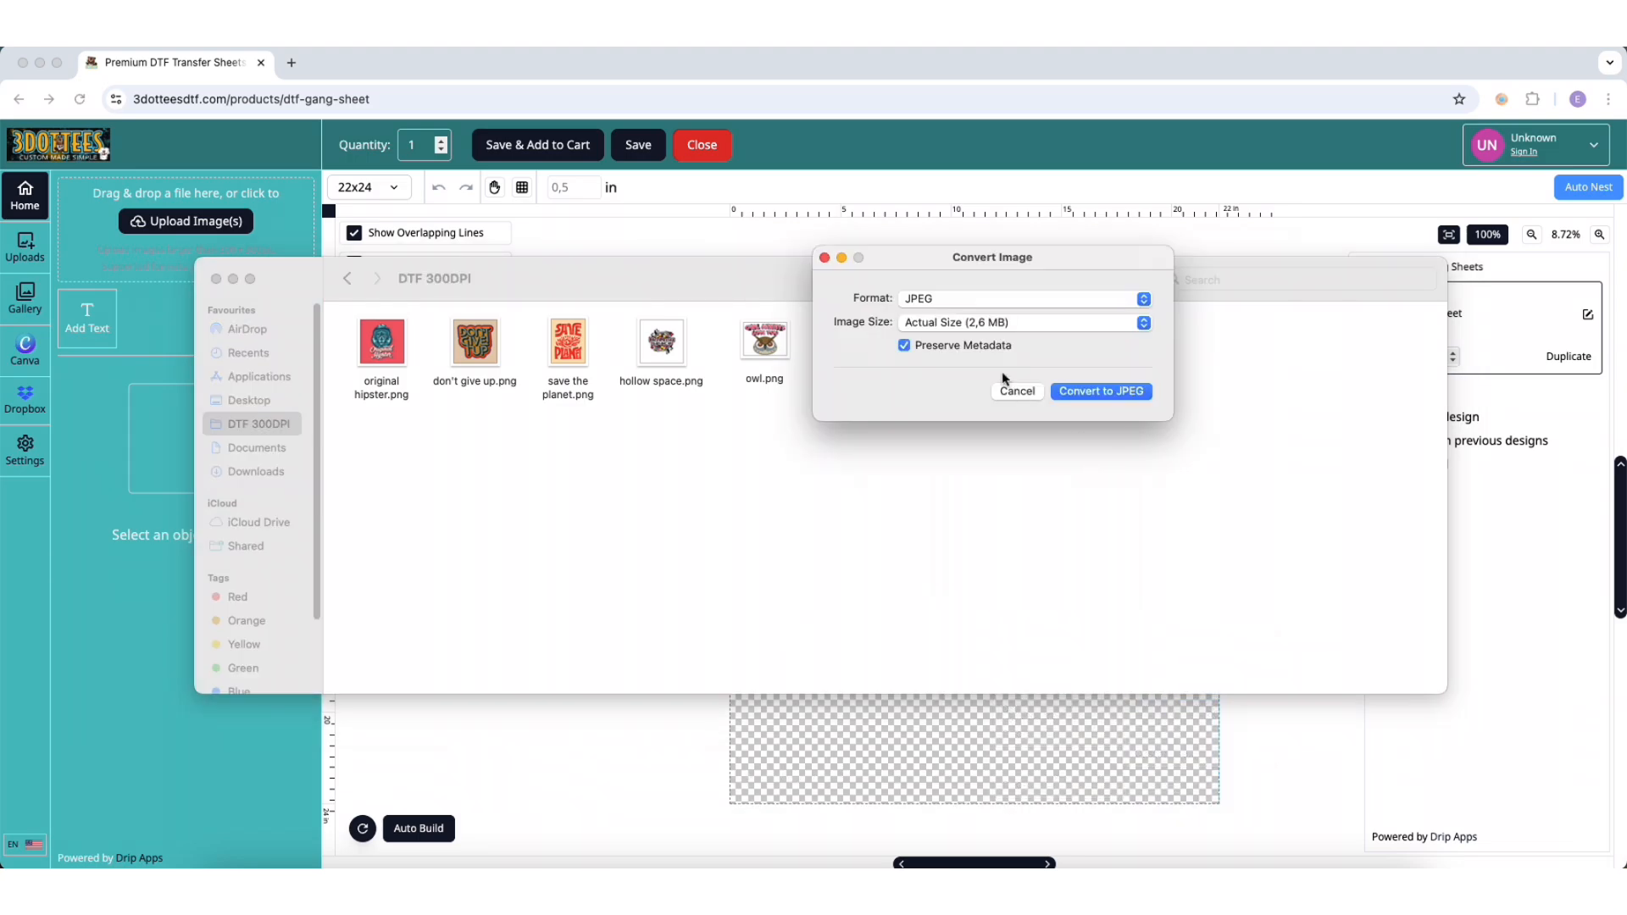
left_click(937, 300)
left_click(933, 317)
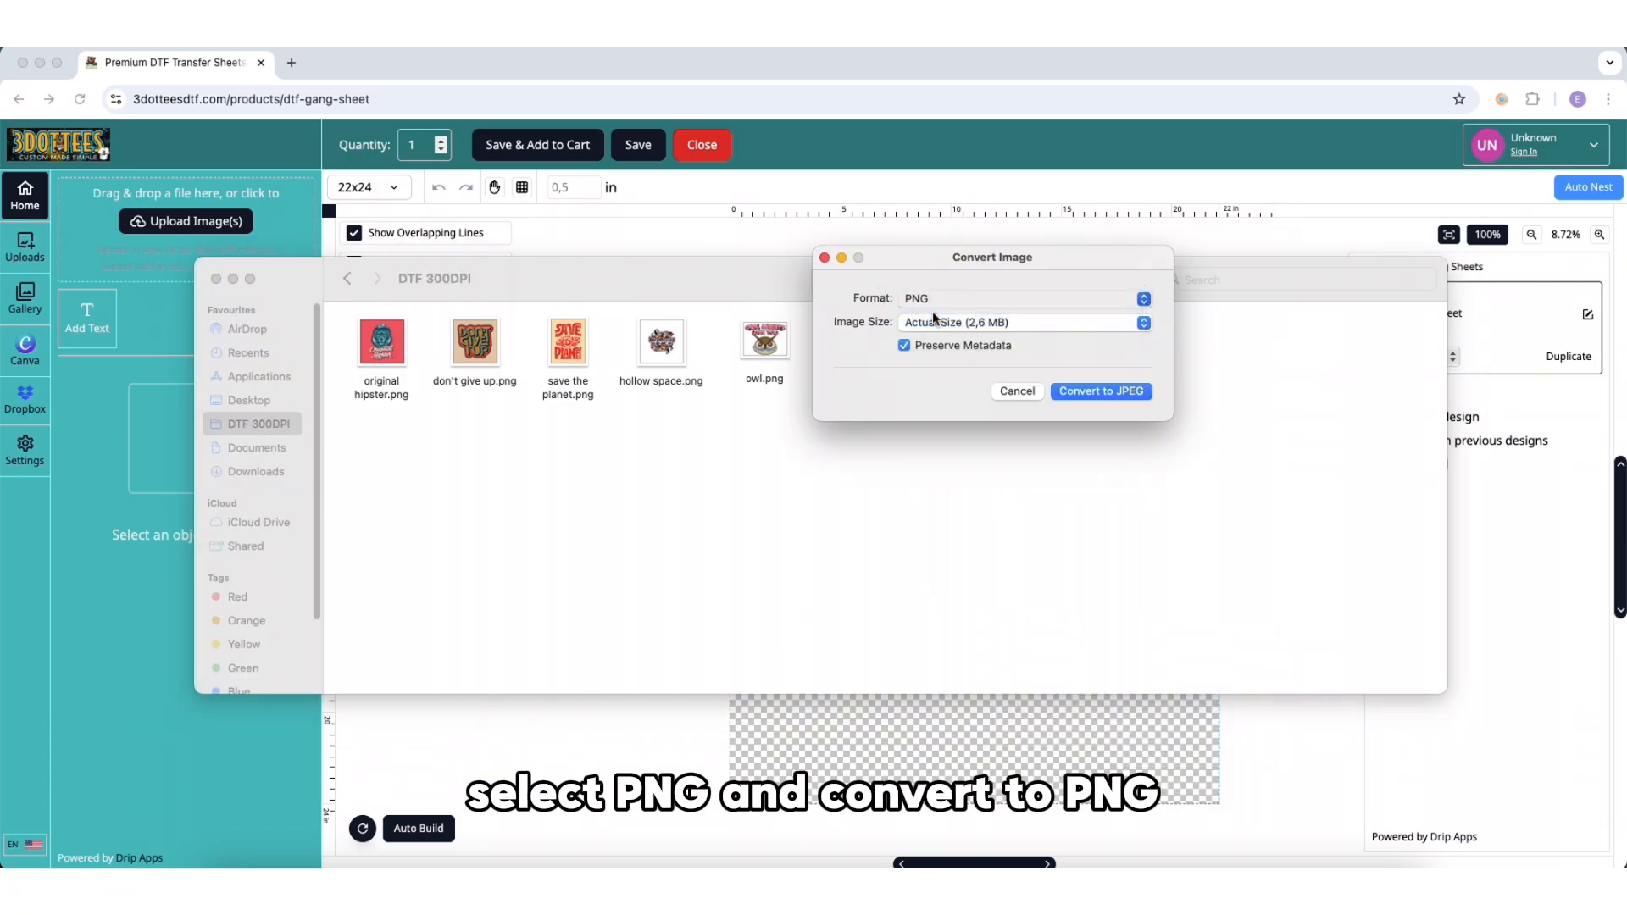
left_click(1108, 390)
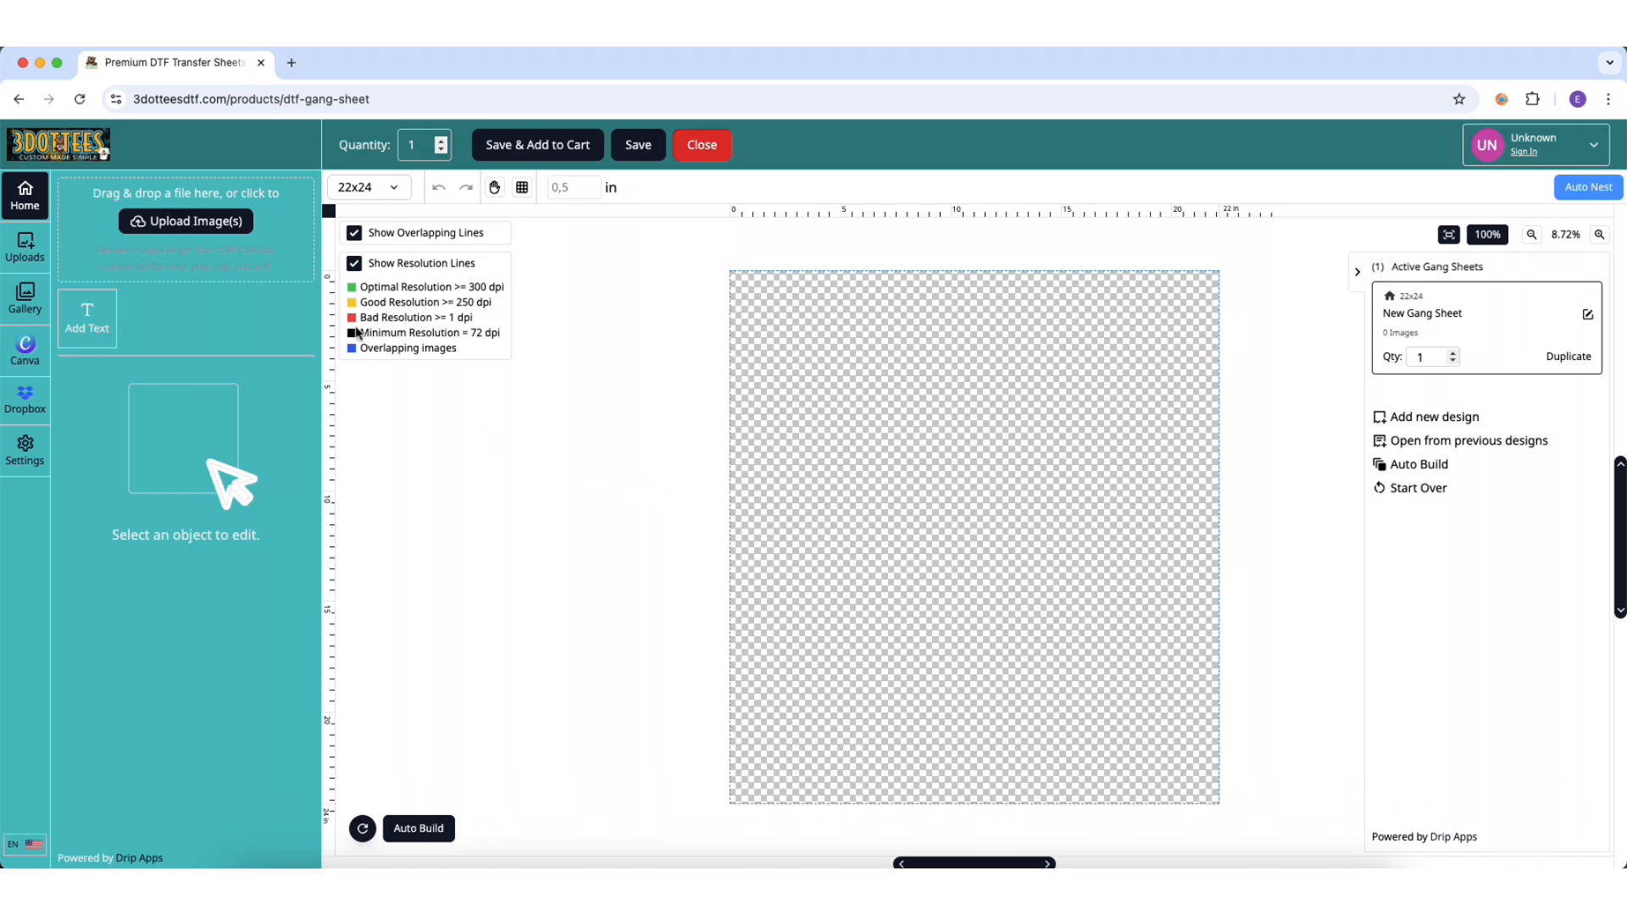
Step: Upload save the planet.png from the DTF 300DPI folder and remove its background
left_click(183, 224)
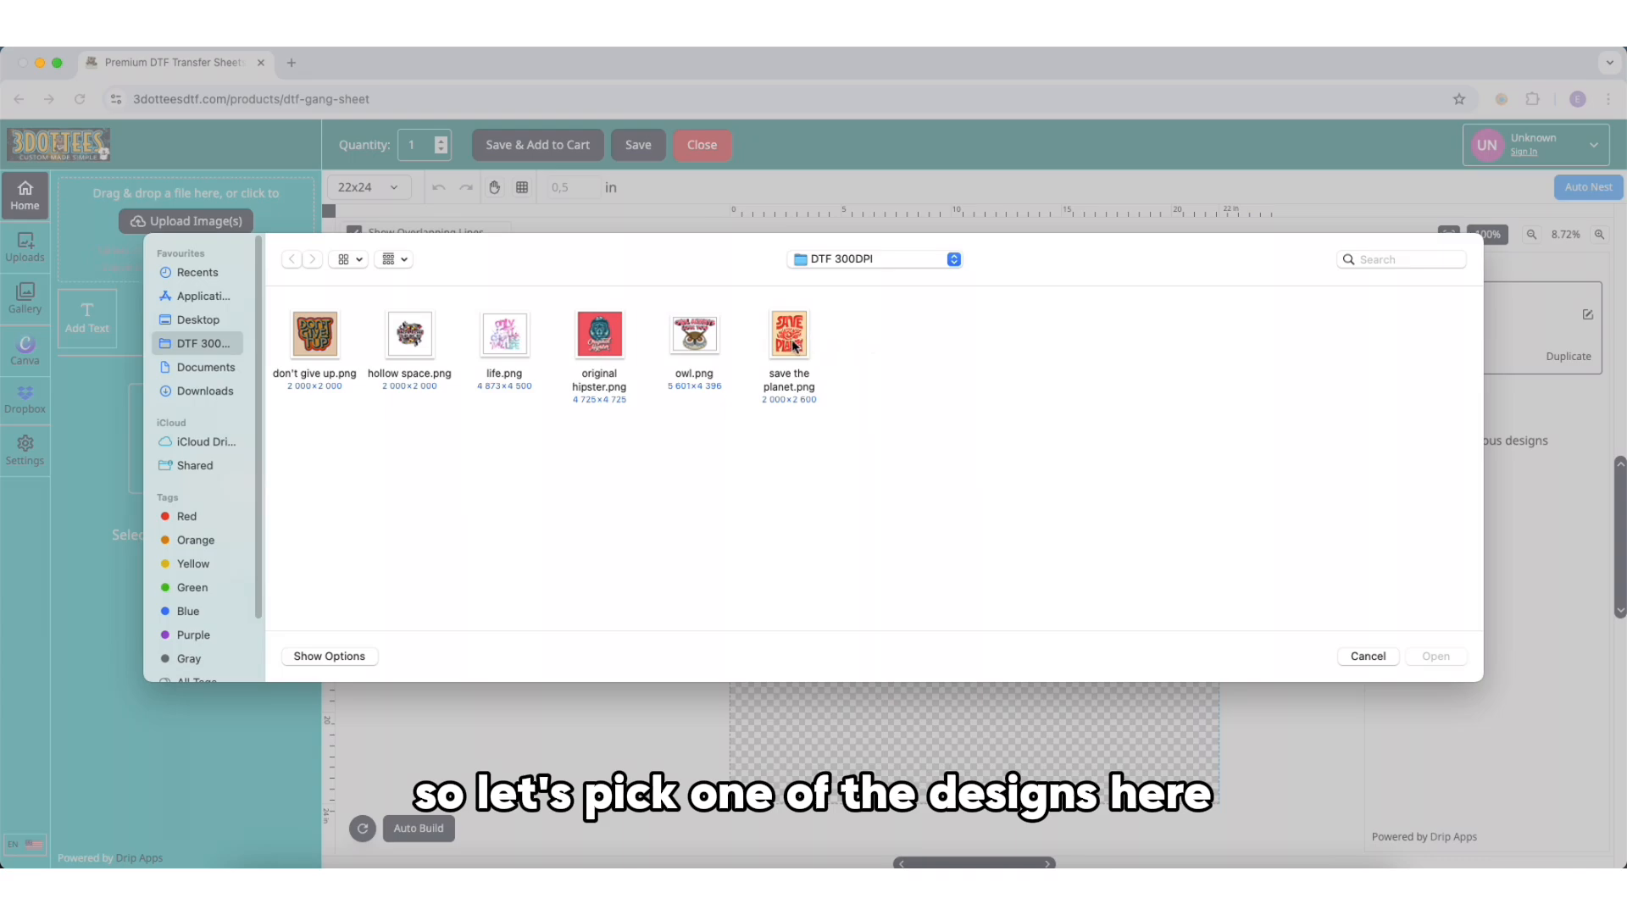
left_click(790, 339)
left_click(1436, 656)
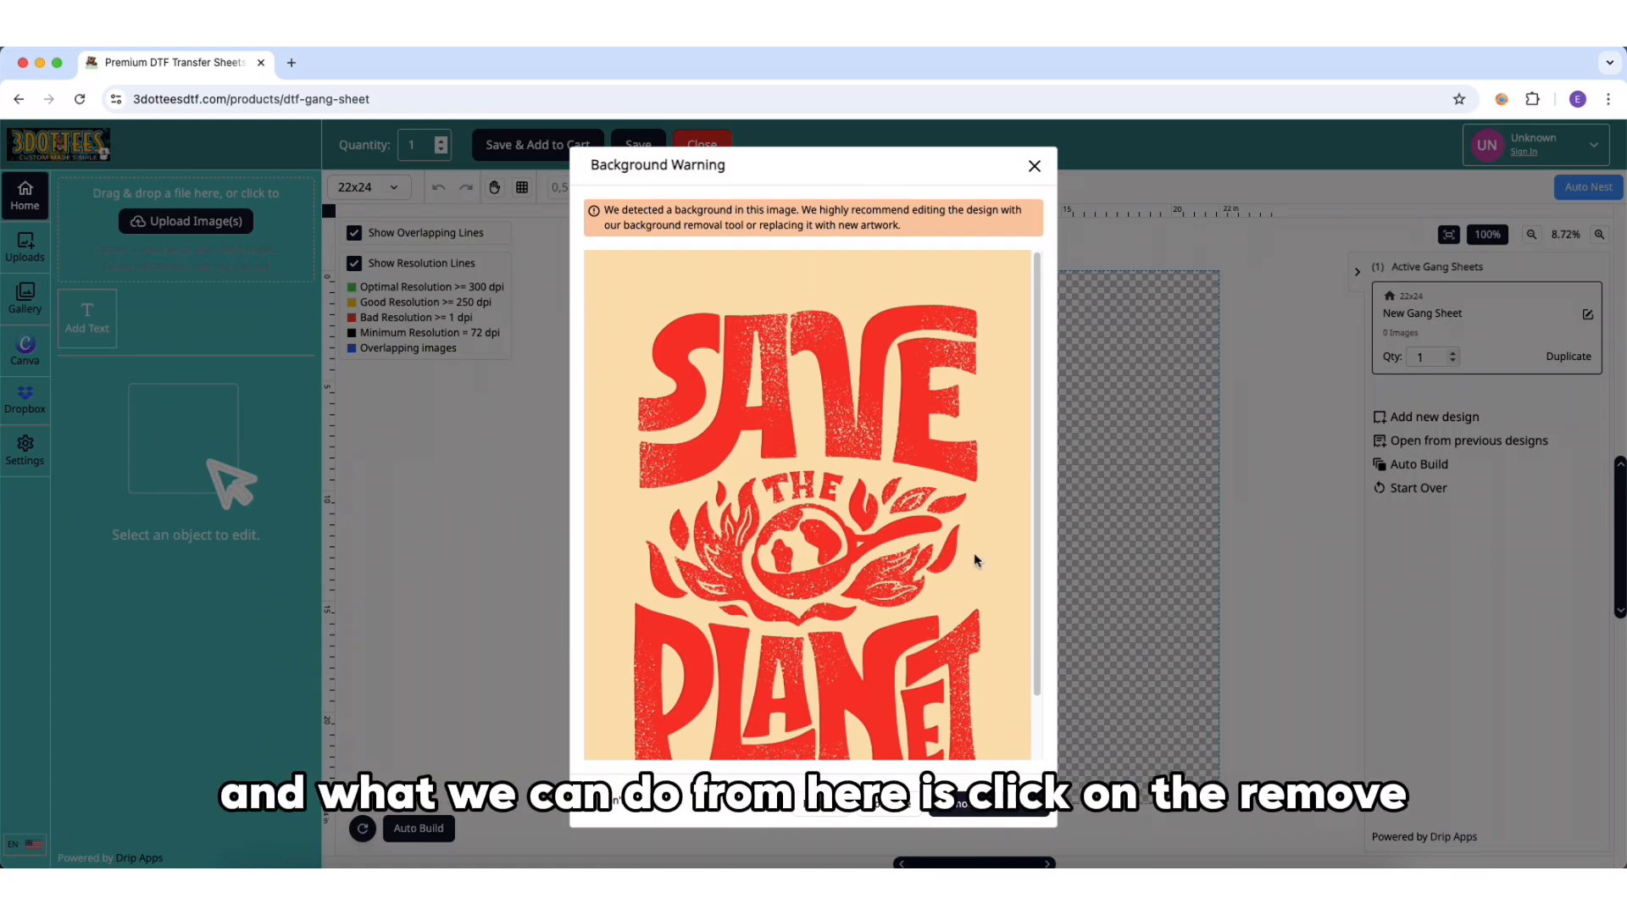
scroll(974, 560, "down", 2)
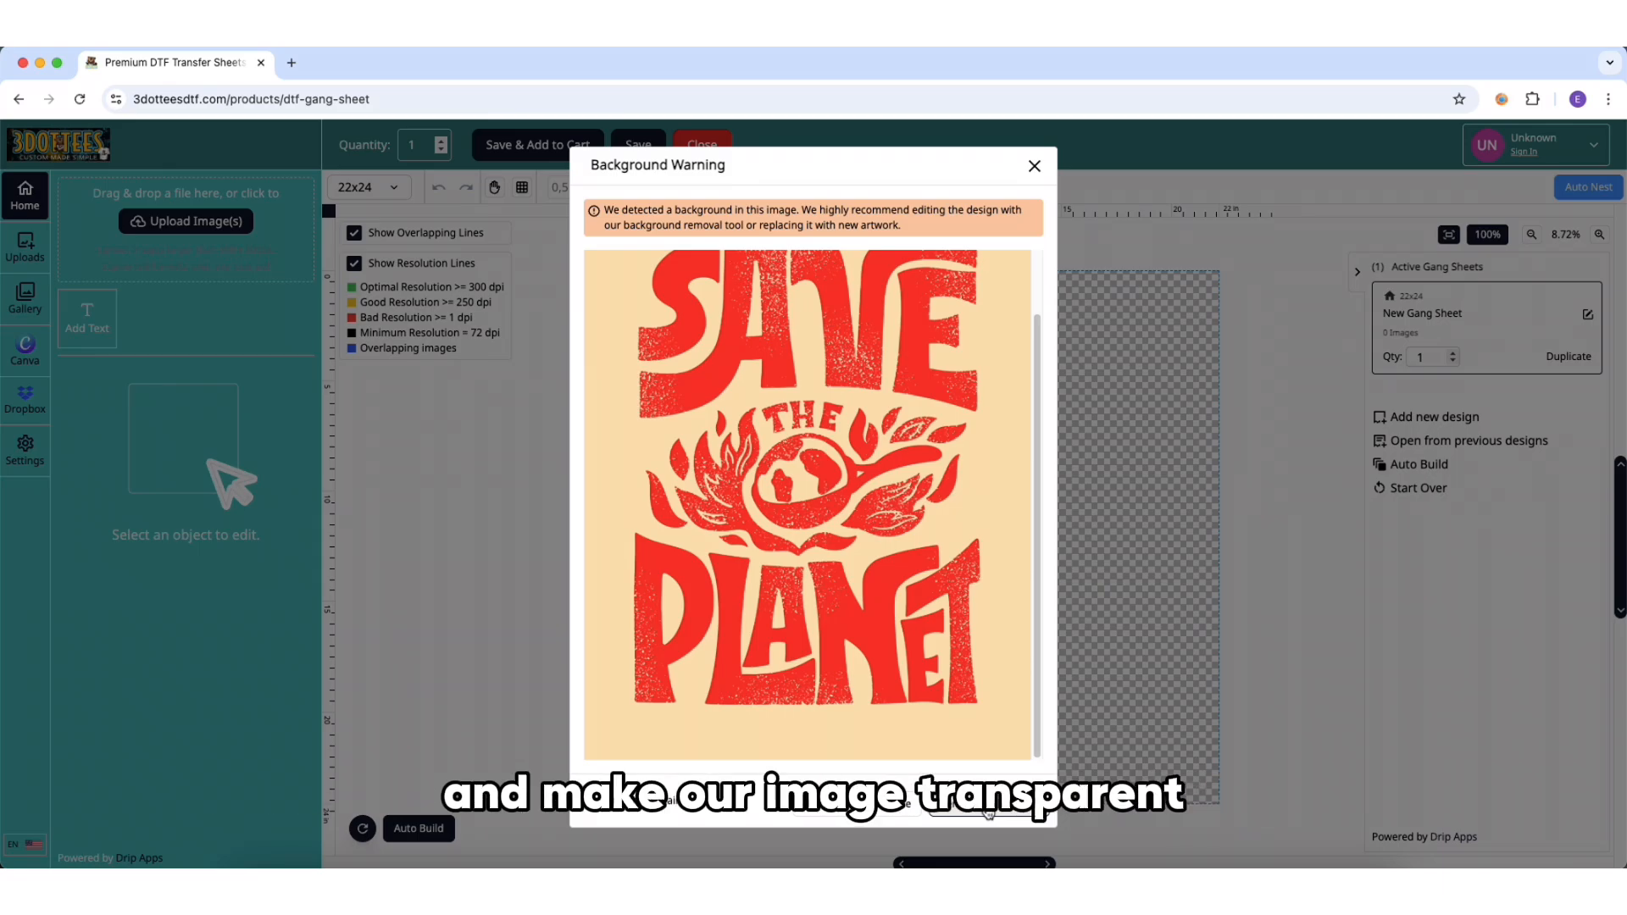
left_click(987, 812)
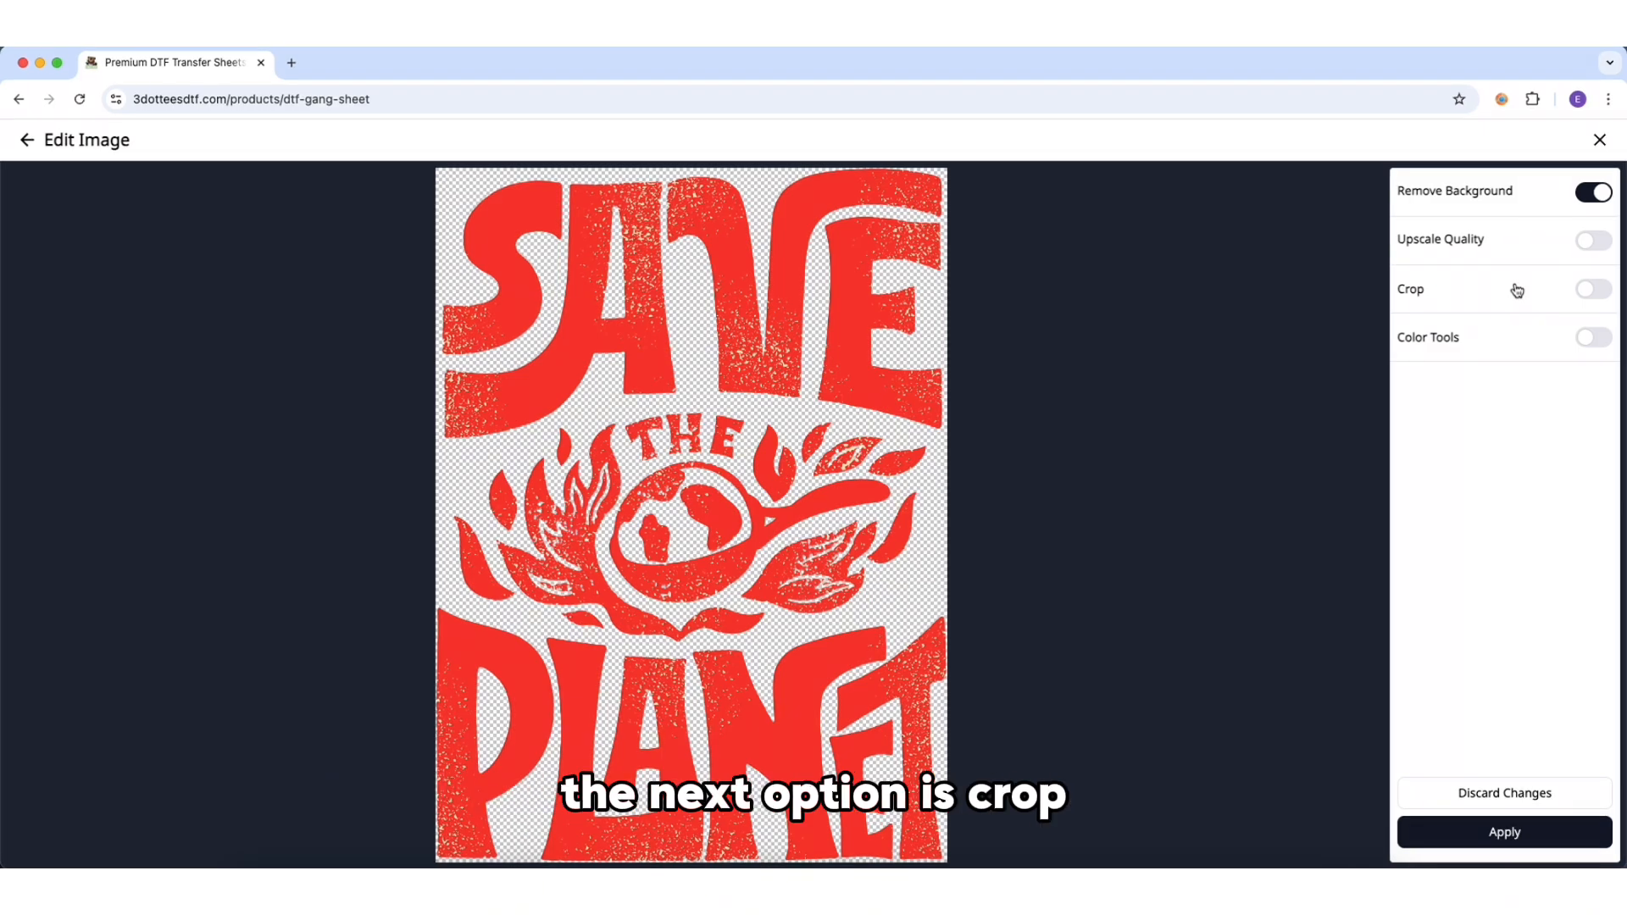
Step: Try a free rectangular crop covering most of the Save the Planet image and switch cropping back off
left_click(1594, 290)
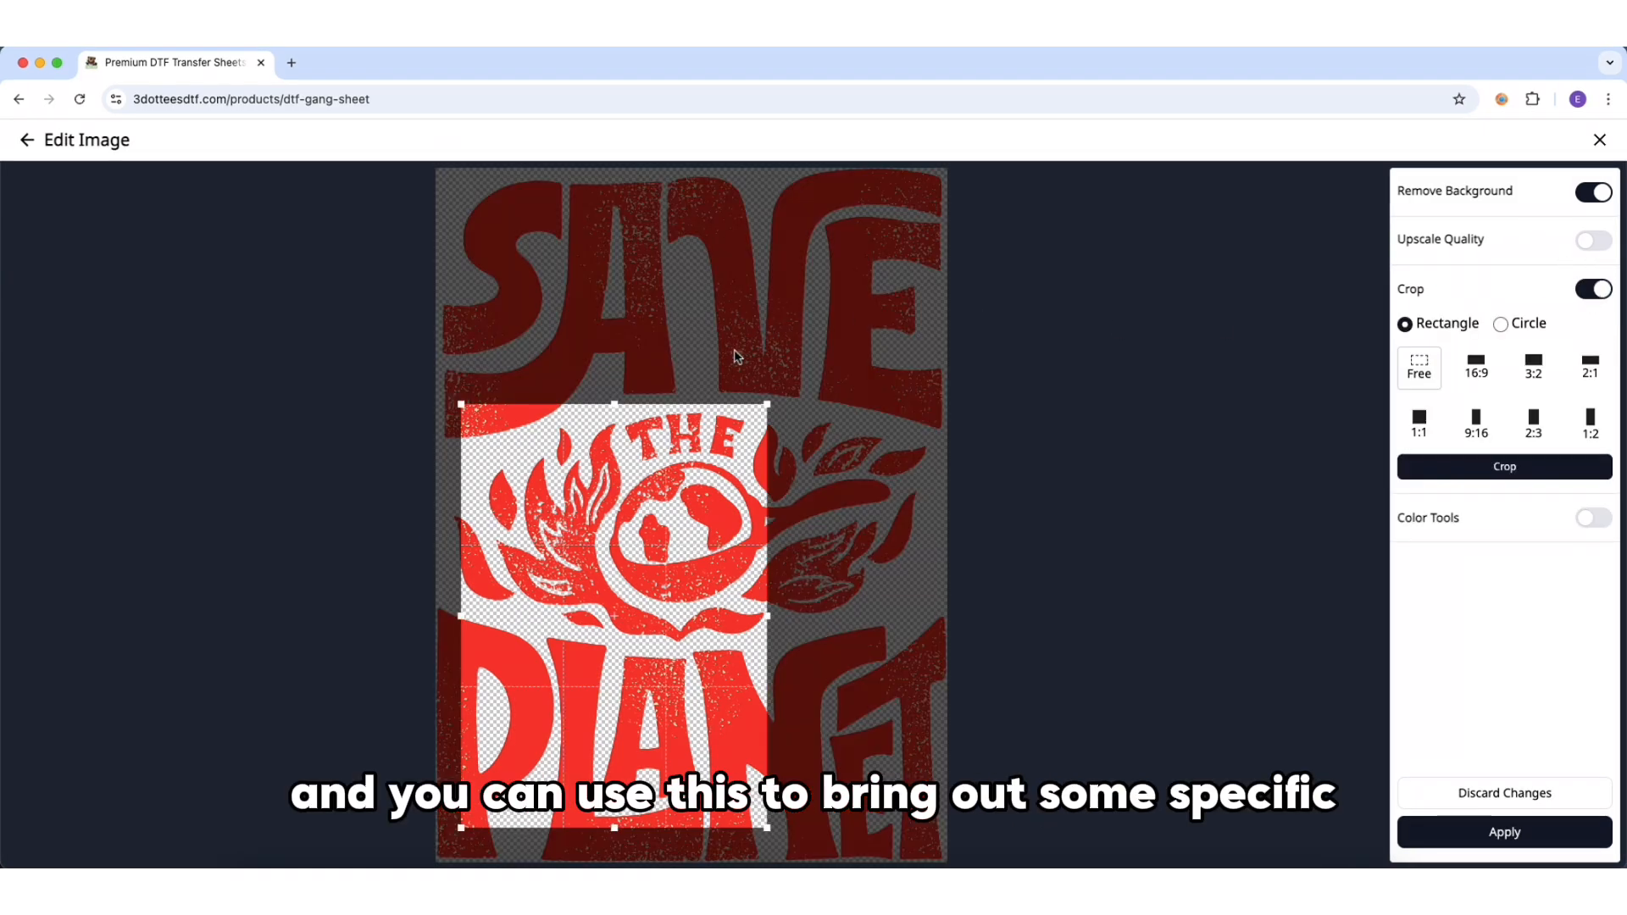
left_click_drag(767, 405, 942, 170)
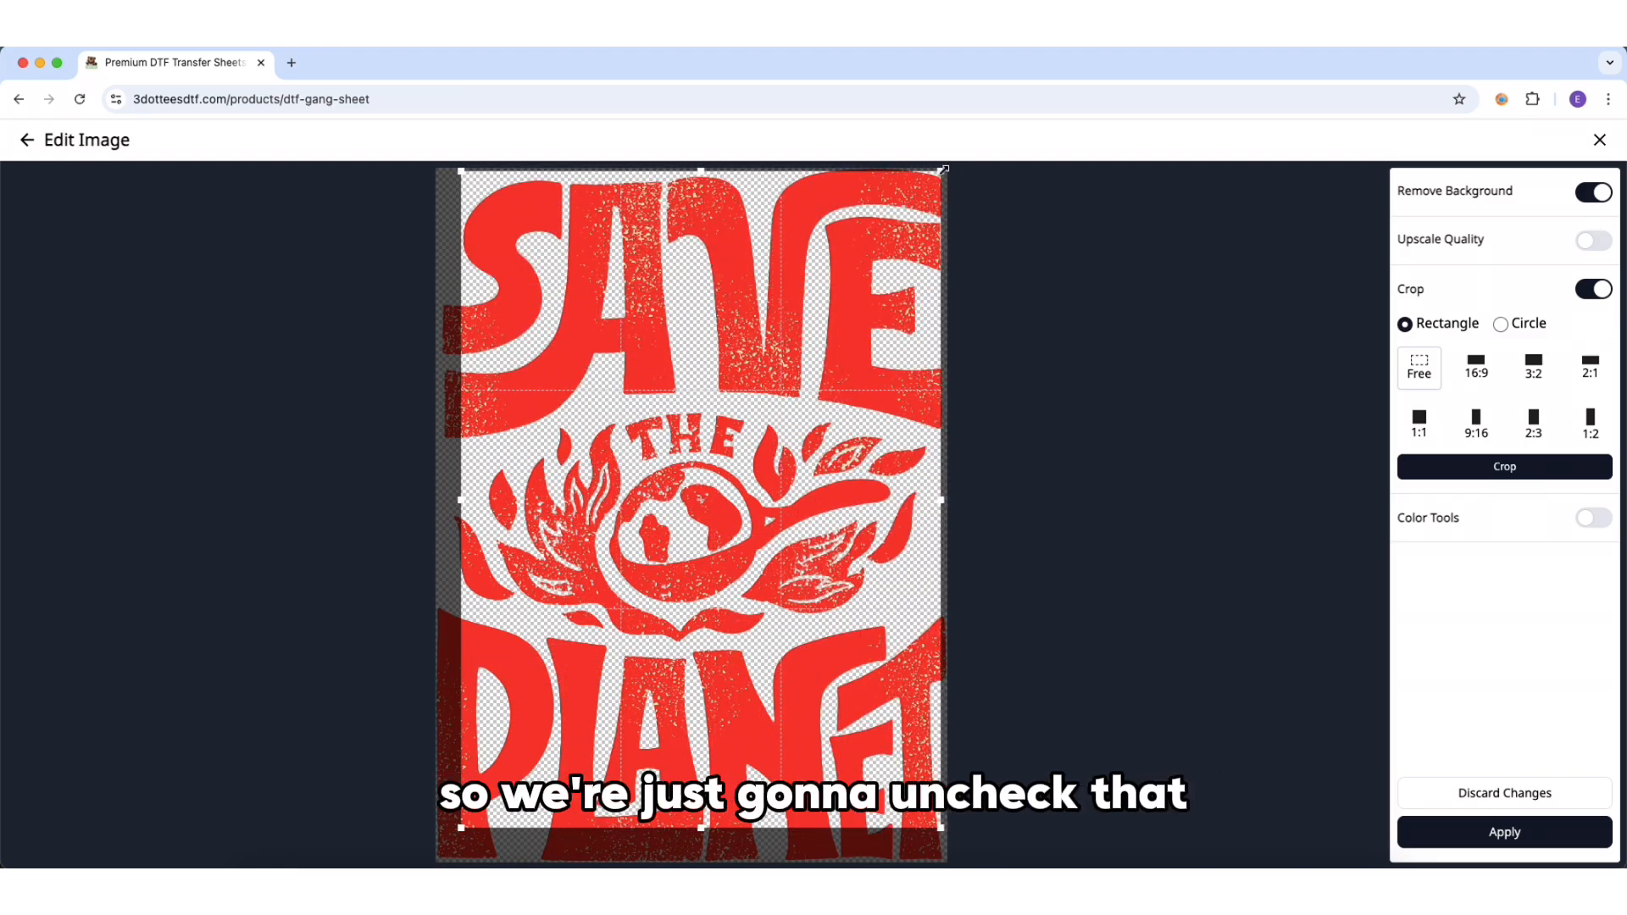
left_click(1597, 293)
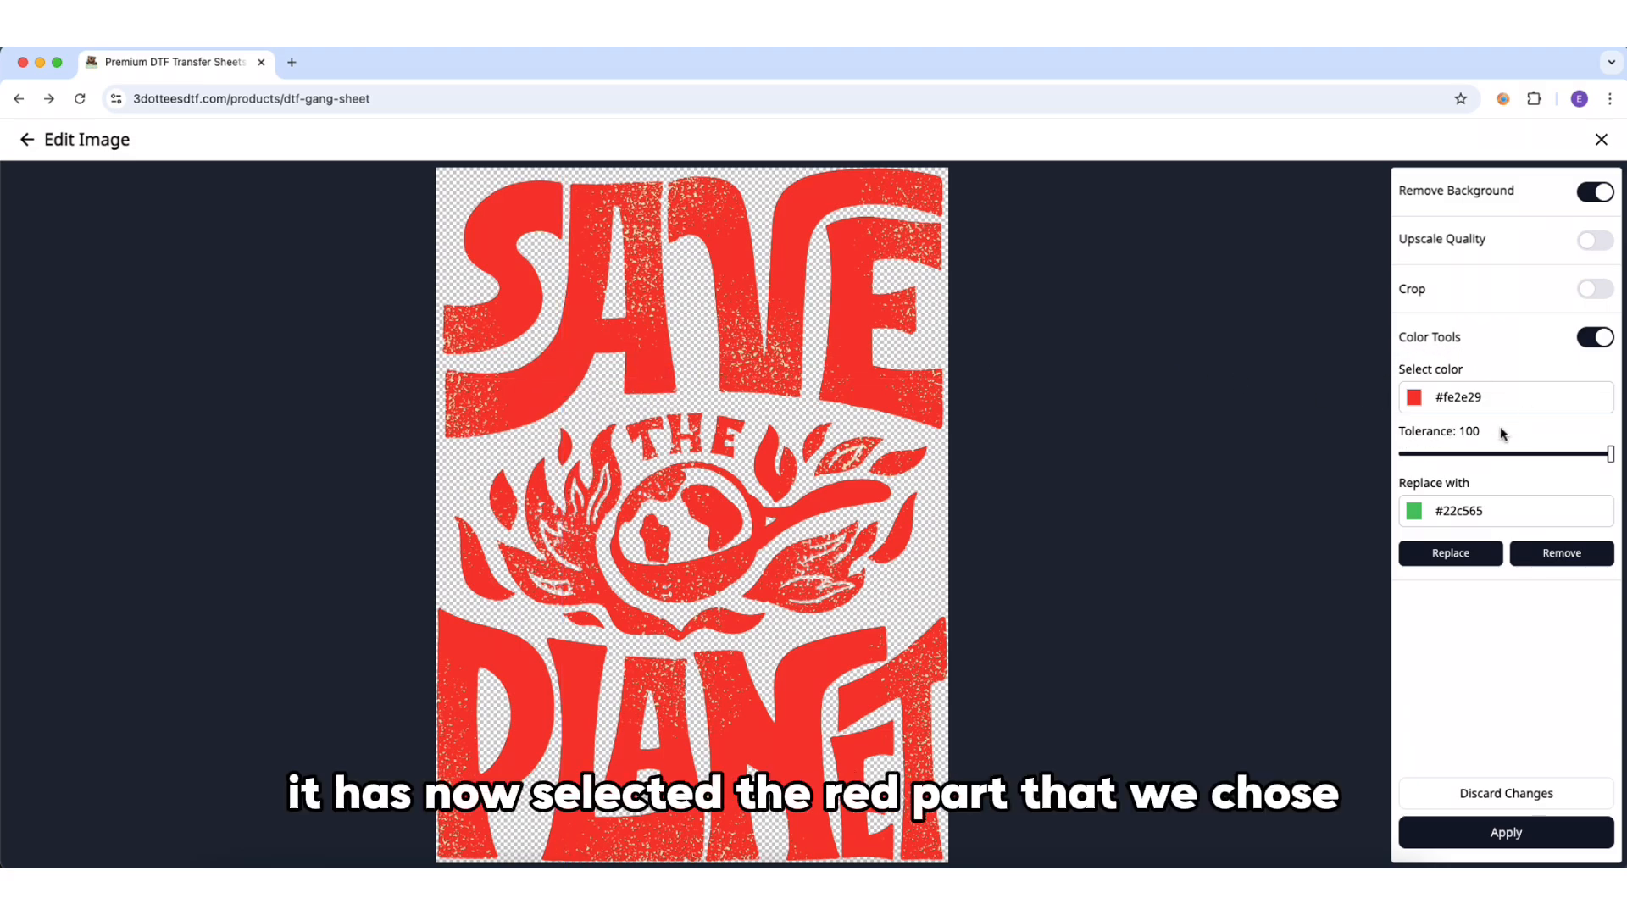
Step: Replace the image's red #fe2e29 with green #22c565 at tolerance 100 and apply the image edits
left_click(1416, 513)
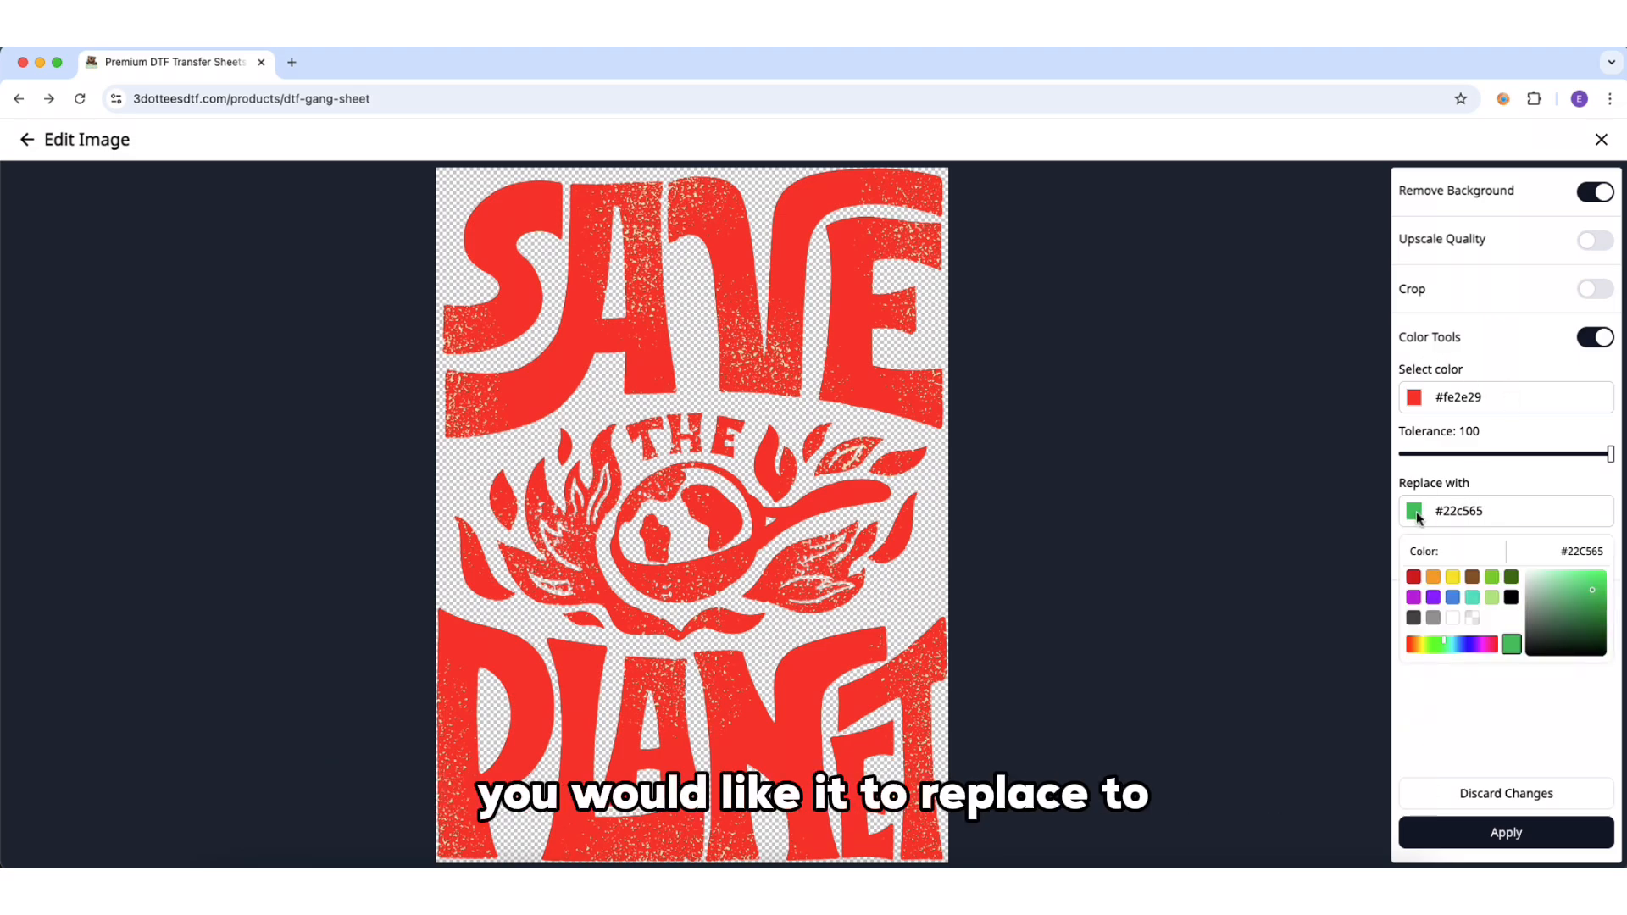
left_click(1411, 496)
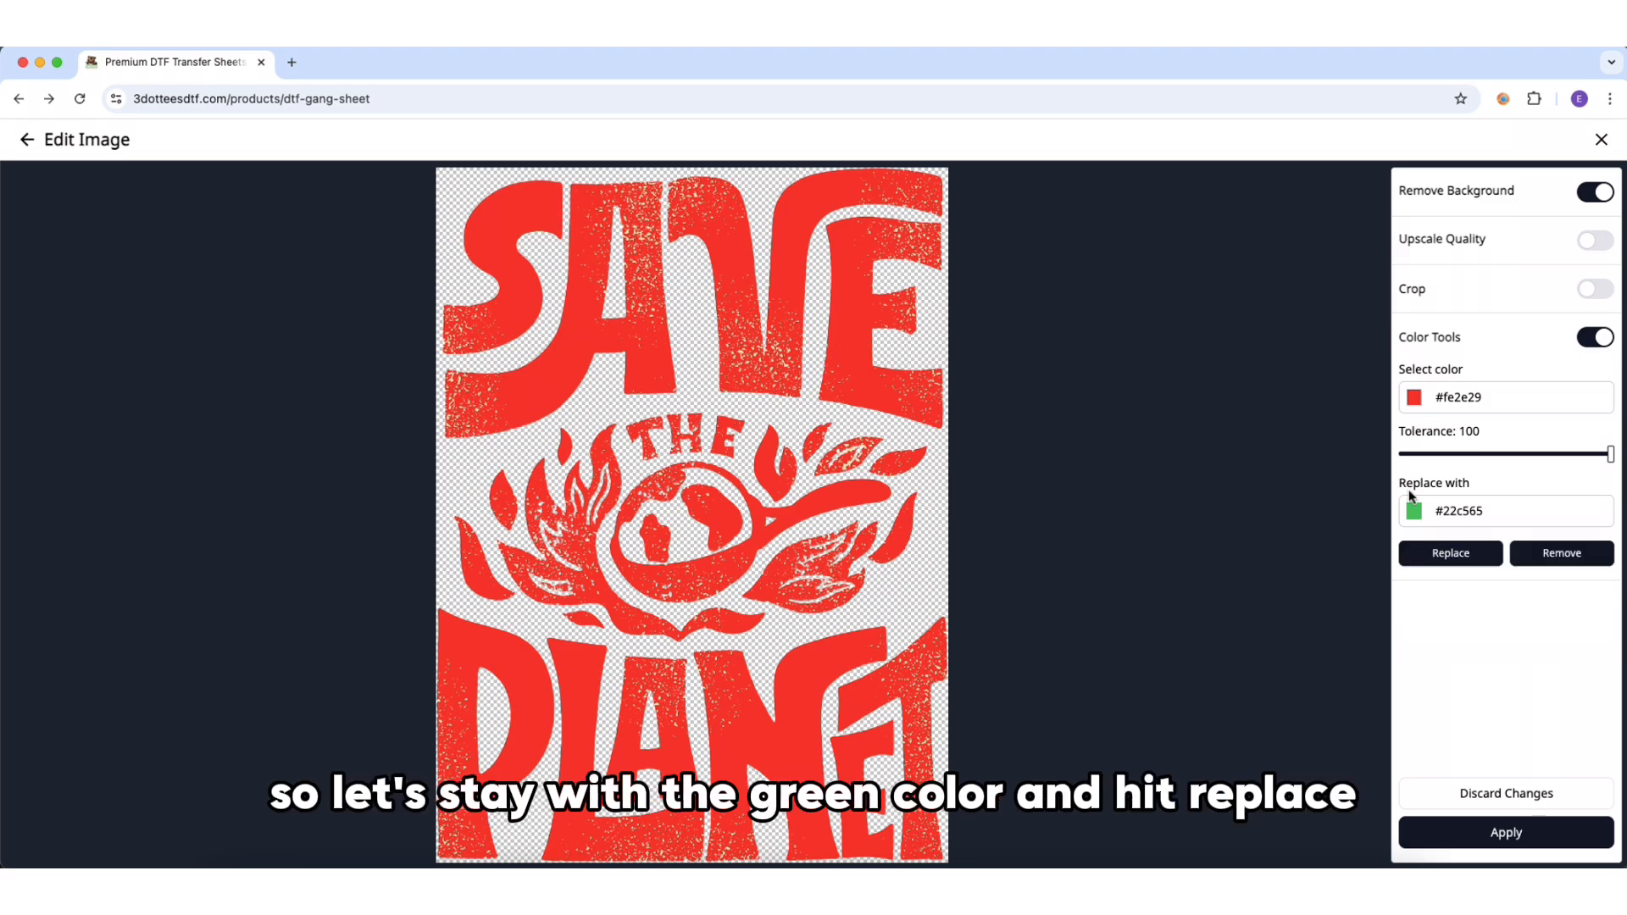
left_click(1472, 563)
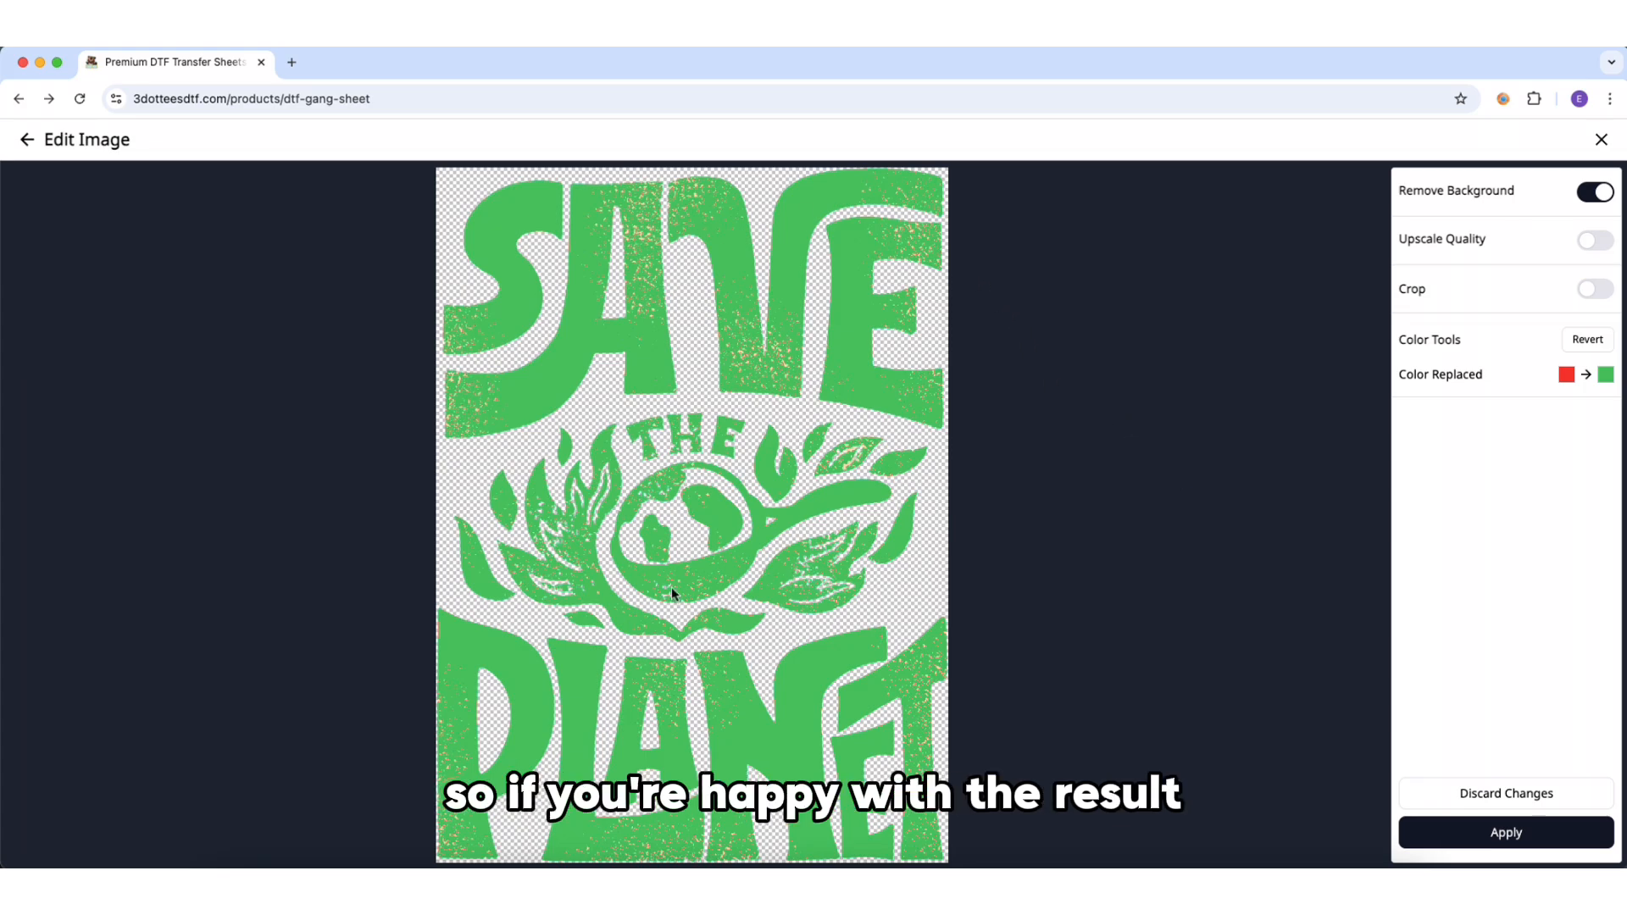
left_click(1522, 850)
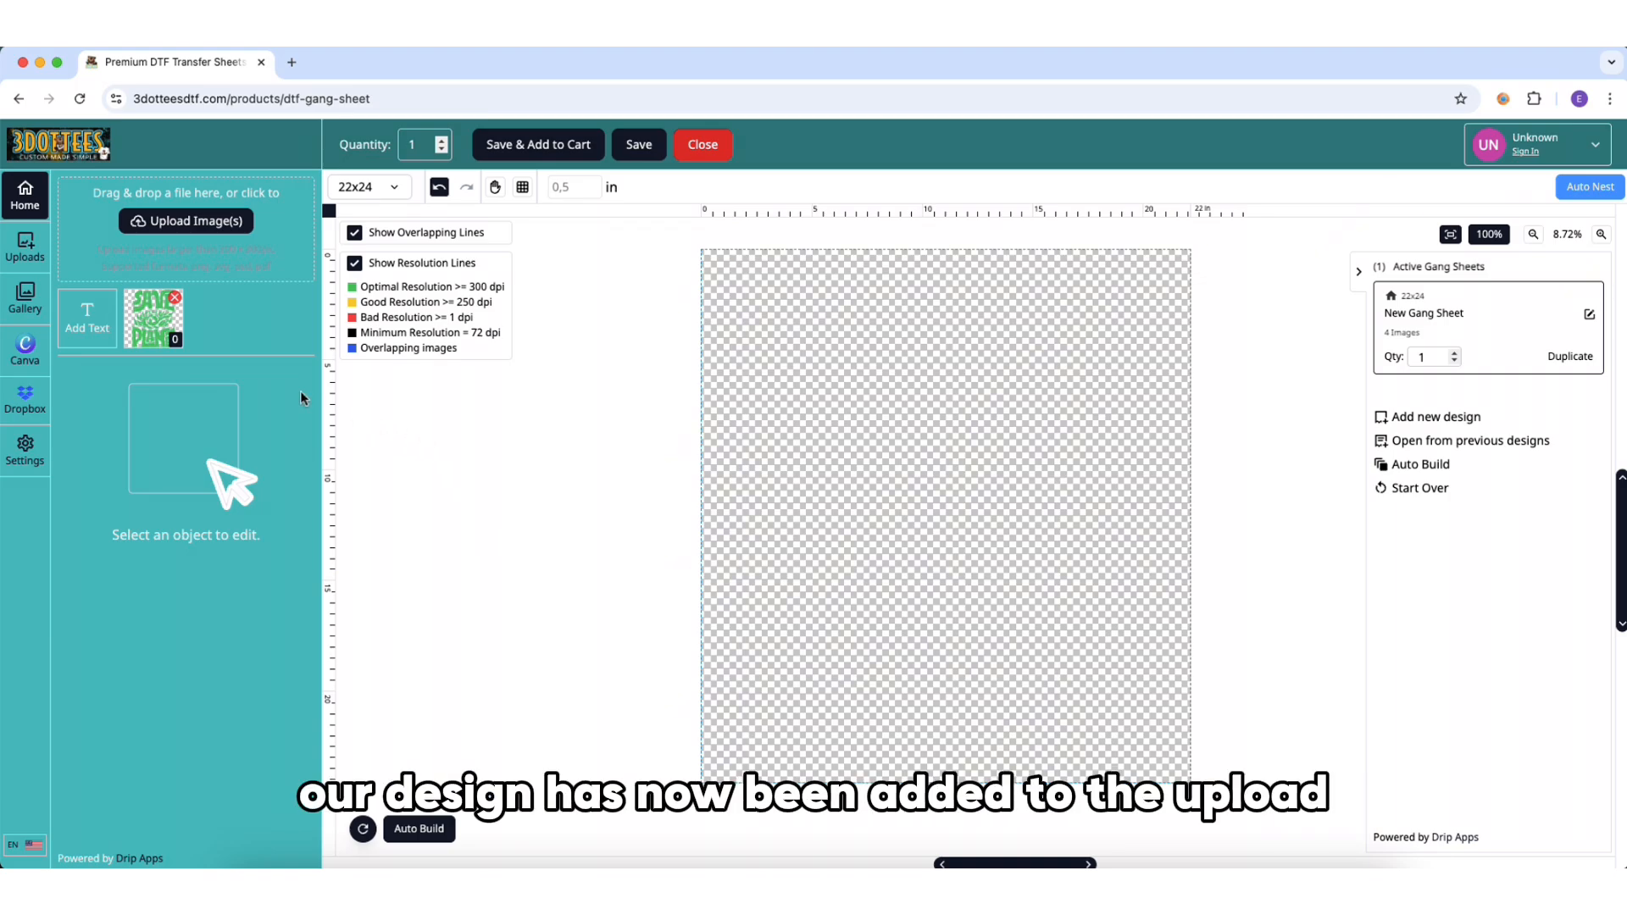
Step: Place the green Save the Planet design near the middle of the sheet, upright, and enlarge it to about 6.66 by 9.06 in
left_click(154, 326)
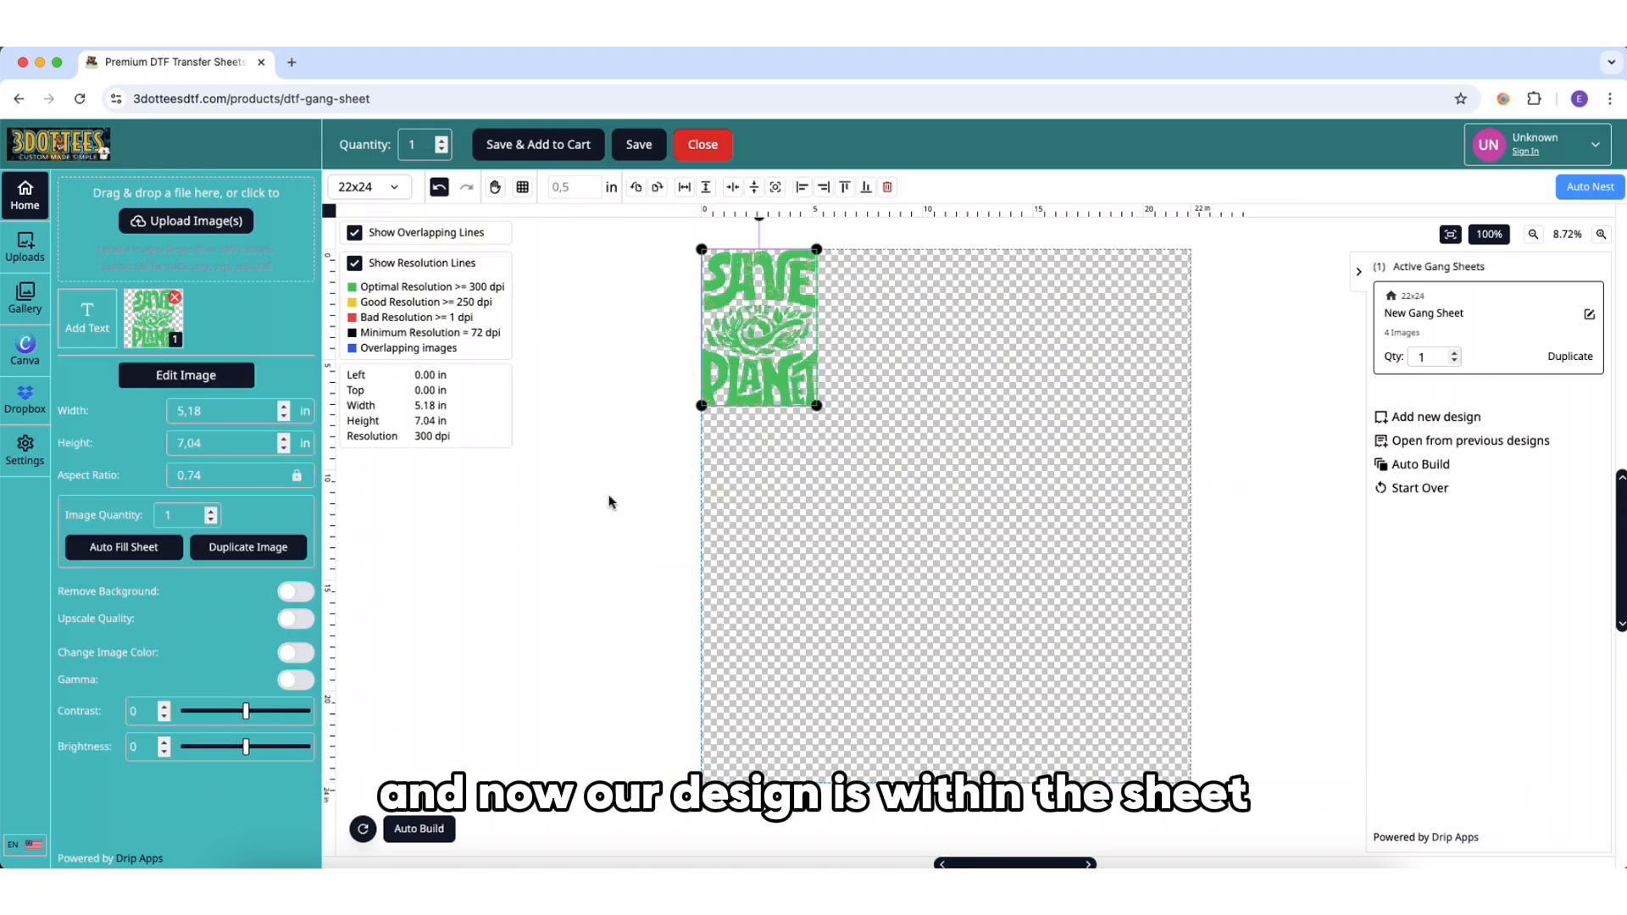
left_click_drag(752, 333, 933, 483)
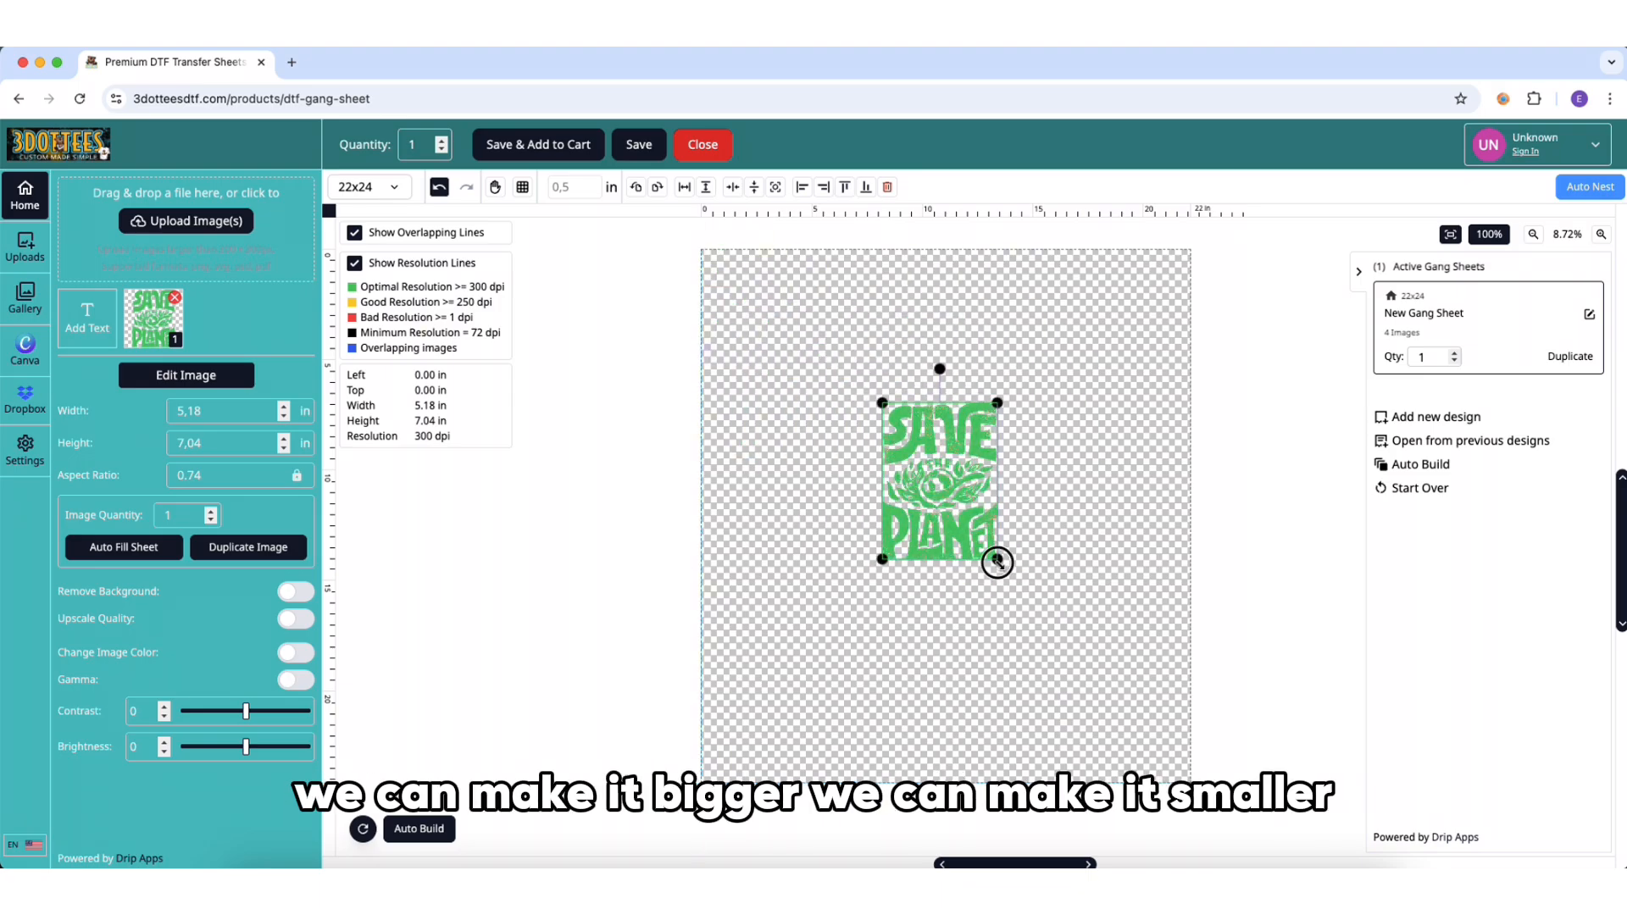
left_click_drag(998, 558, 1031, 603)
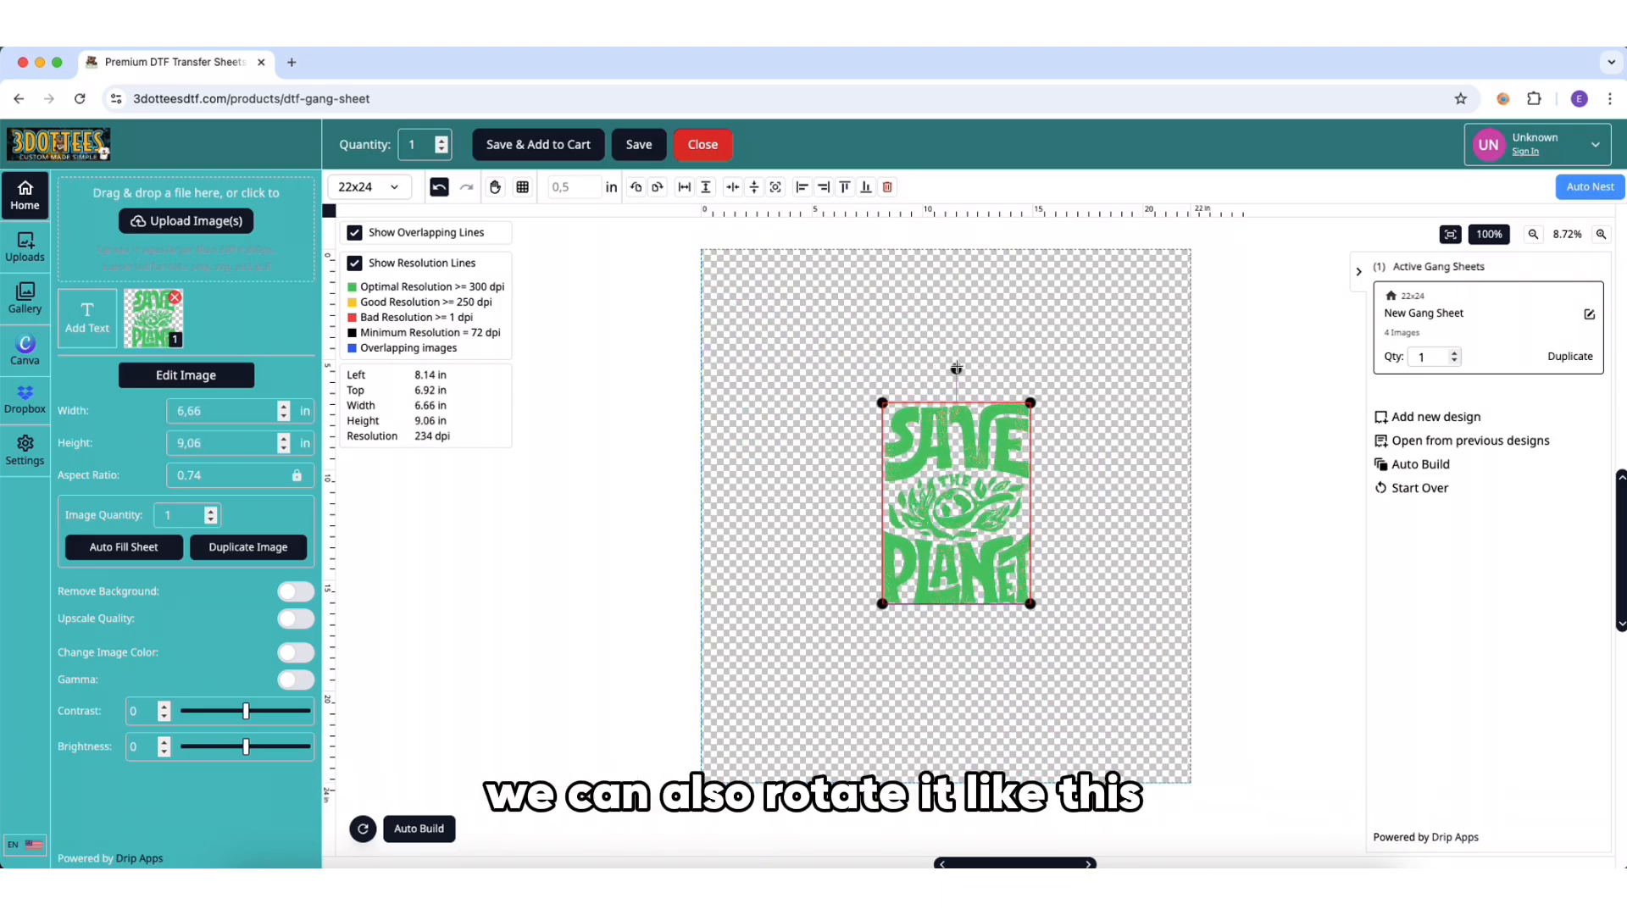
mouse_move(956, 369)
left_mouse_down()
mouse_move(1083, 392)
mouse_move(952, 658)
mouse_move(847, 424)
mouse_move(960, 346)
left_mouse_up()
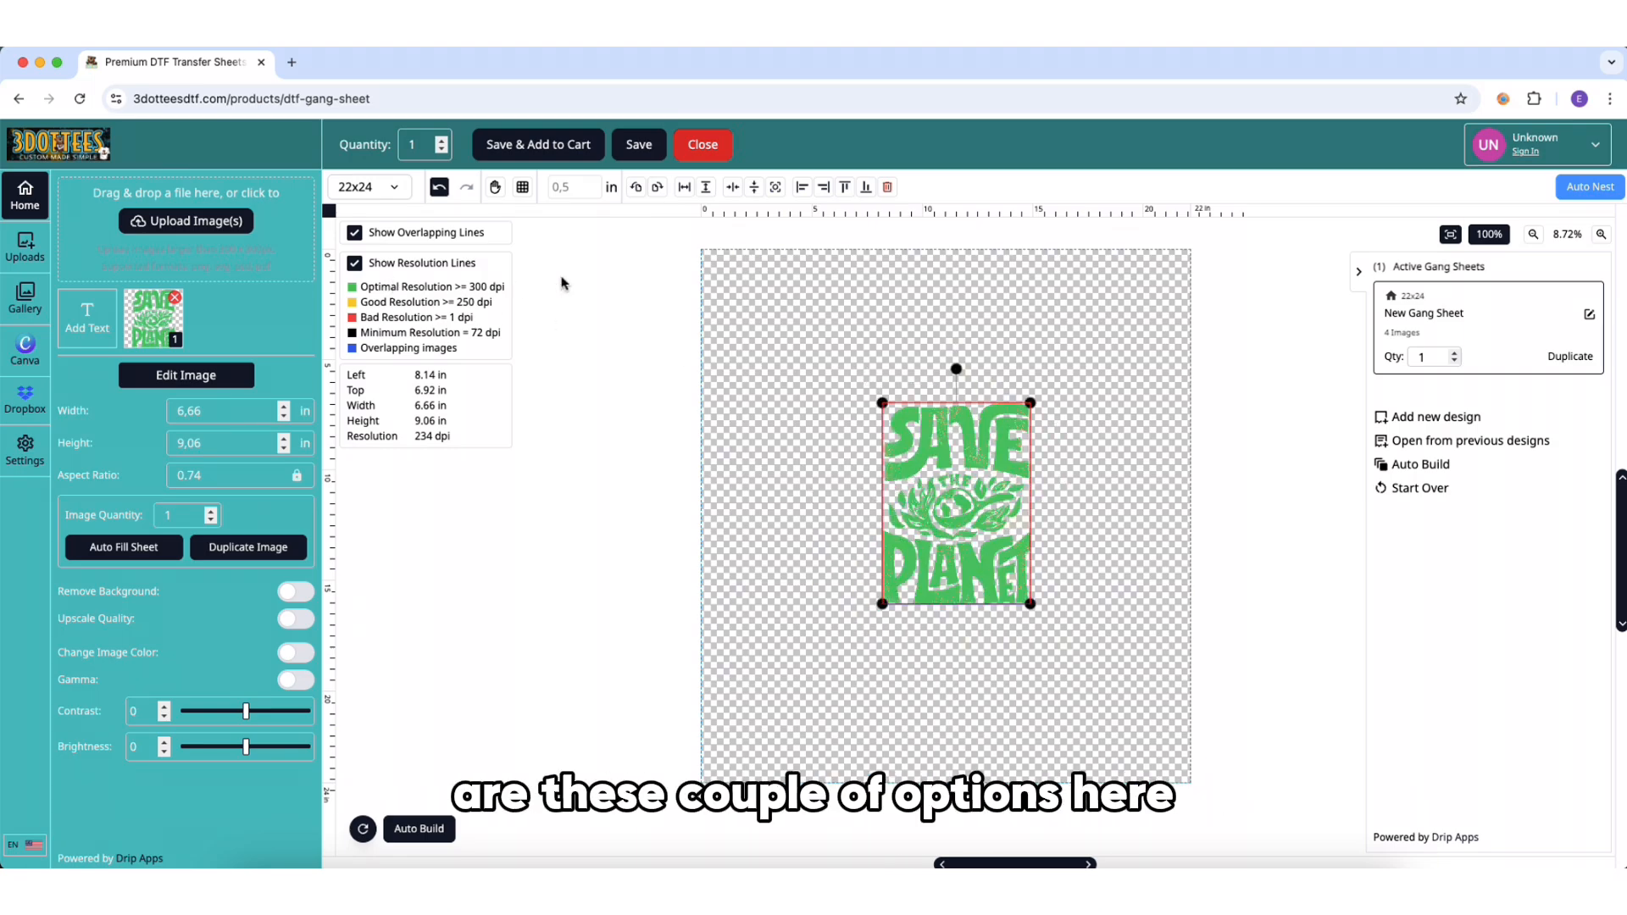
Step: Shift the Save the Planet design slightly up and to the left with the gridlines shown, and hide the grid again
left_click(496, 187)
left_click_drag(1031, 342, 1068, 338)
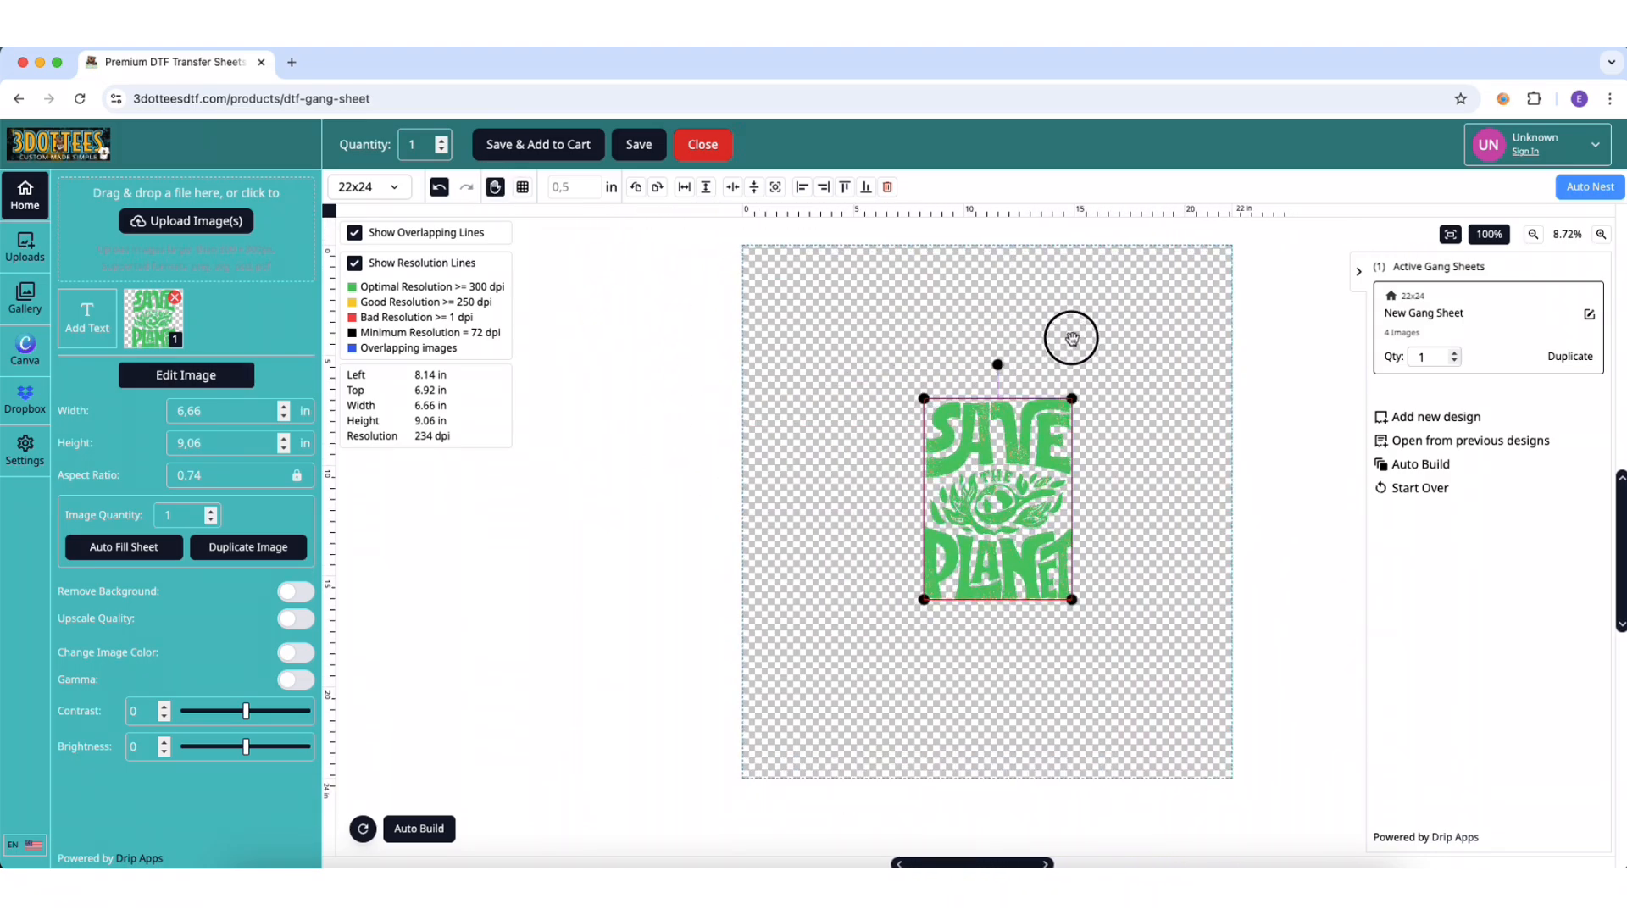
left_click(525, 188)
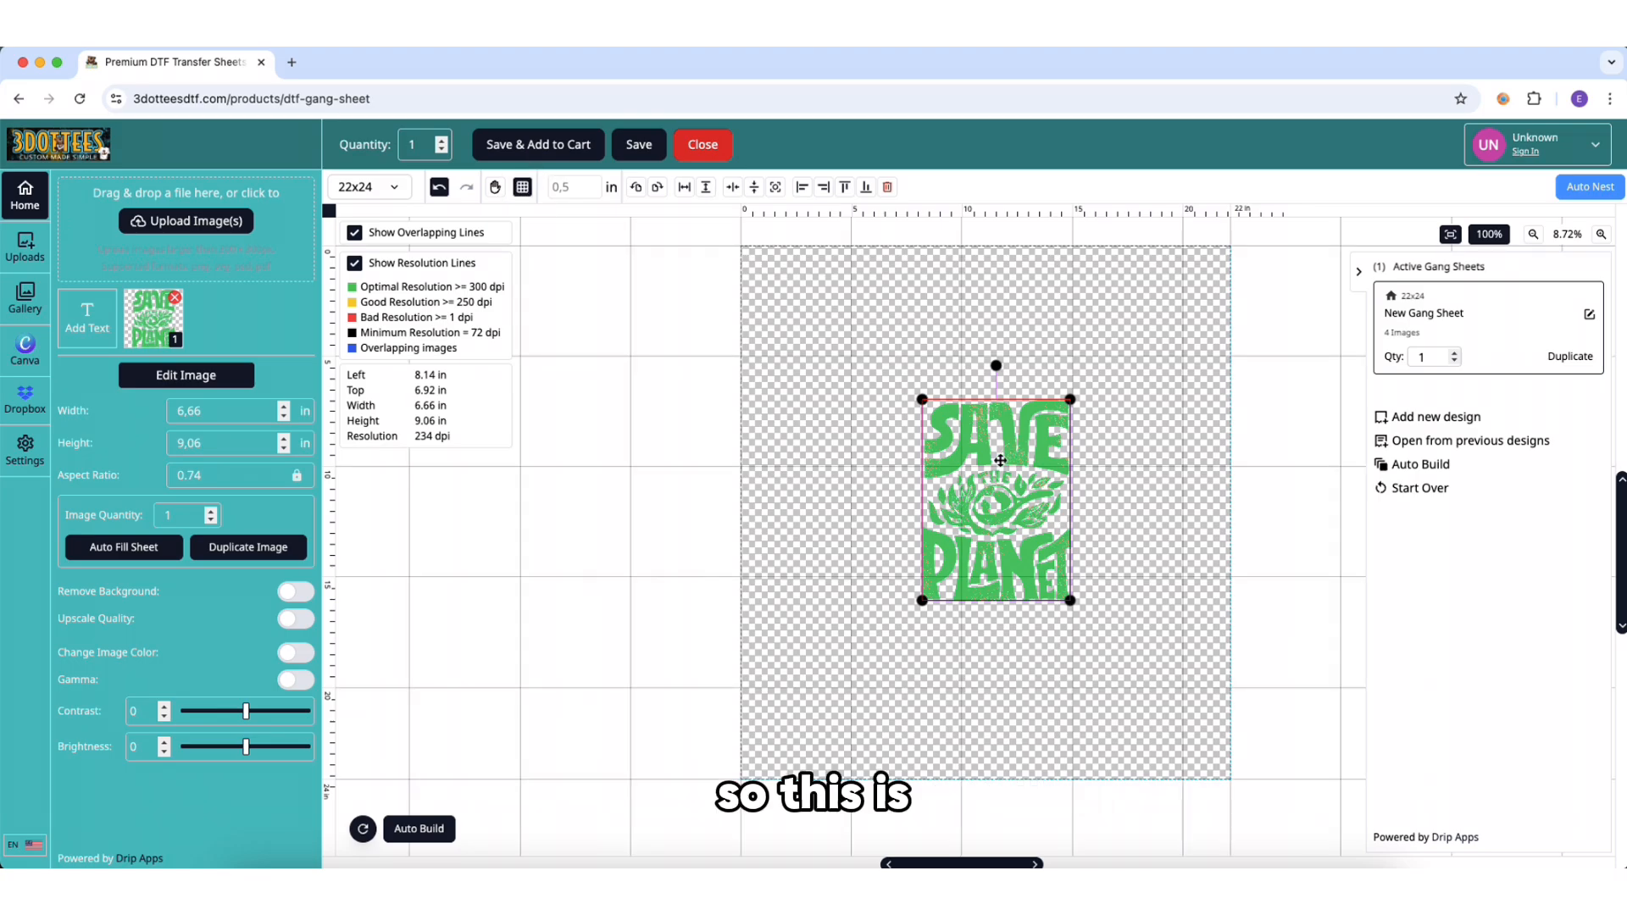
left_click_drag(992, 476, 960, 457)
left_click(525, 187)
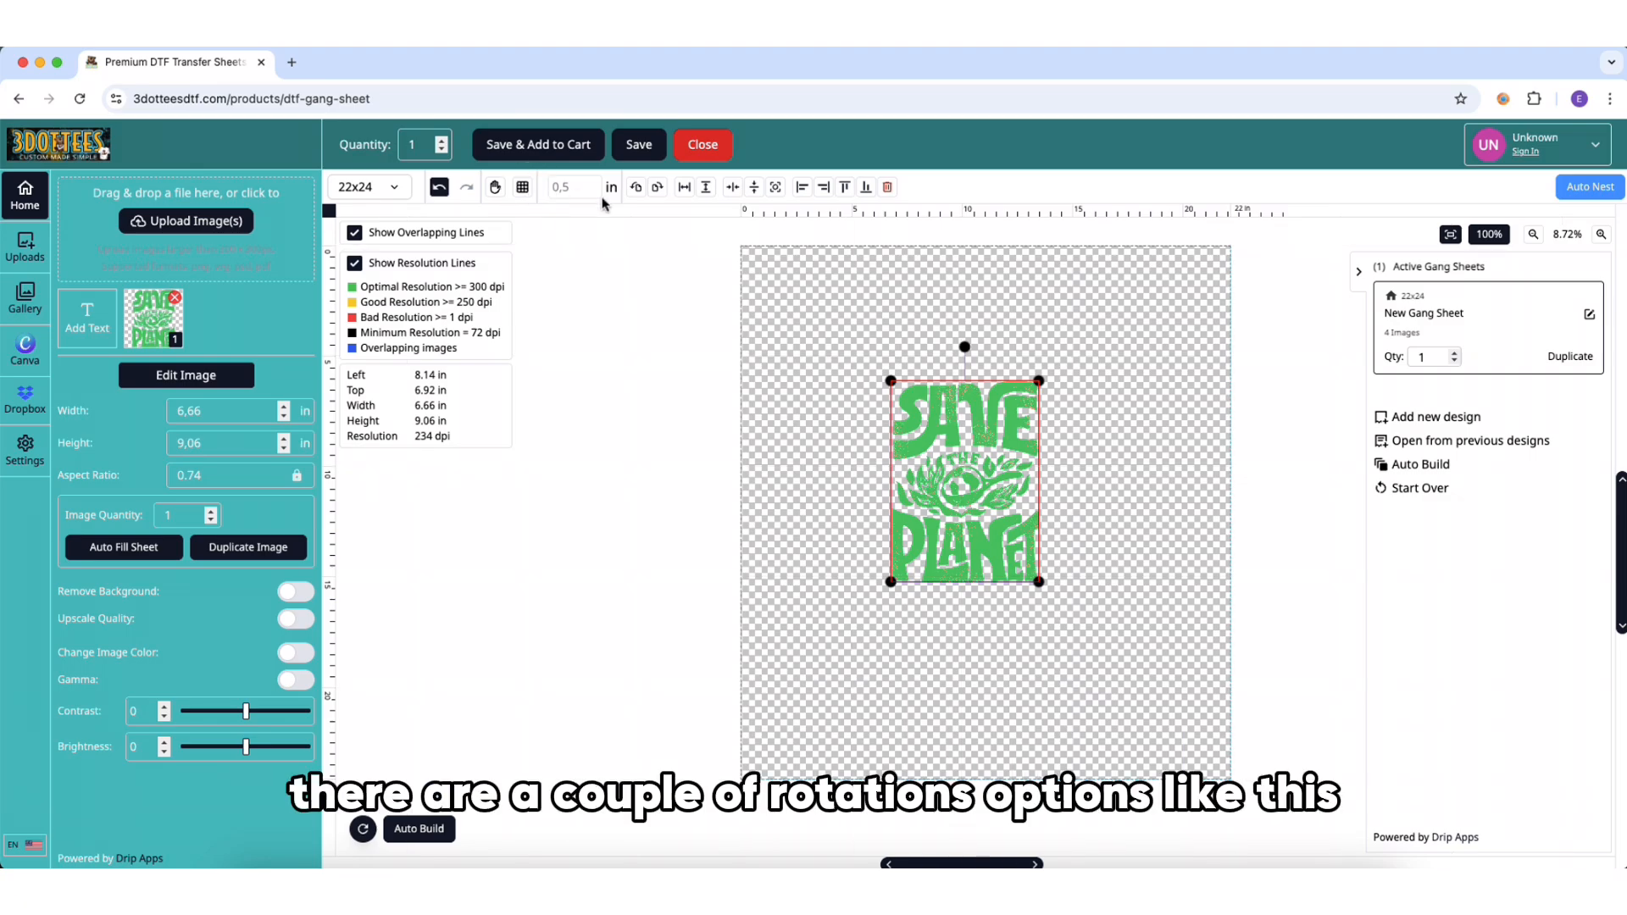
Step: Rotate the Save the Planet design clockwise in repeated turns until it is upright again
left_click(662, 190)
left_click(662, 190)
left_click(662, 190)
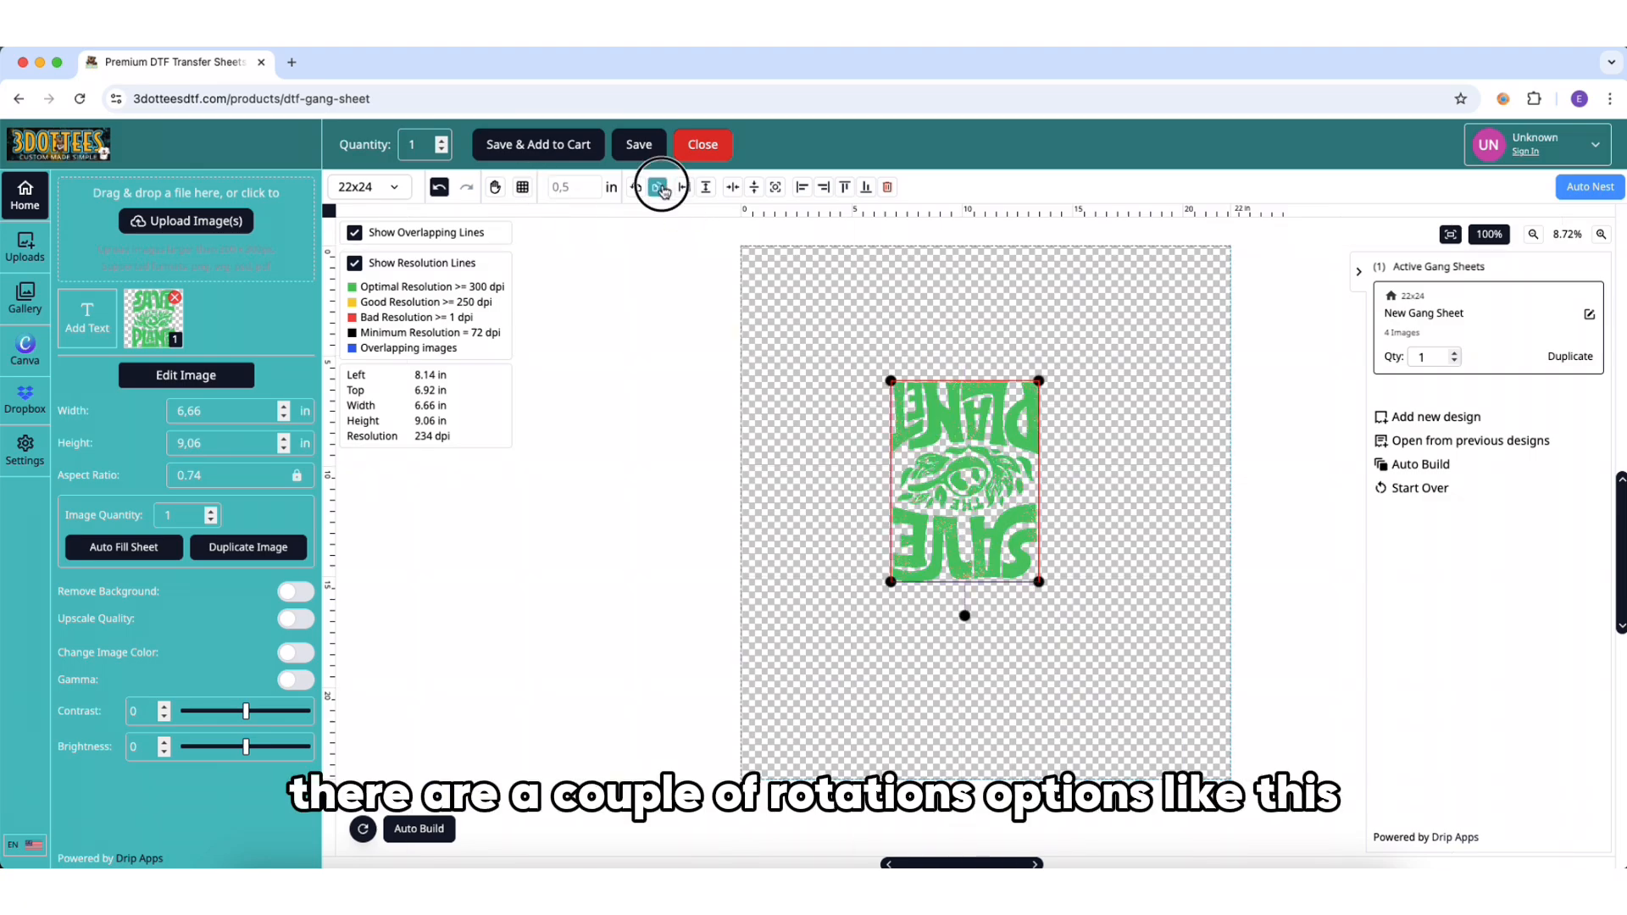
left_click(662, 189)
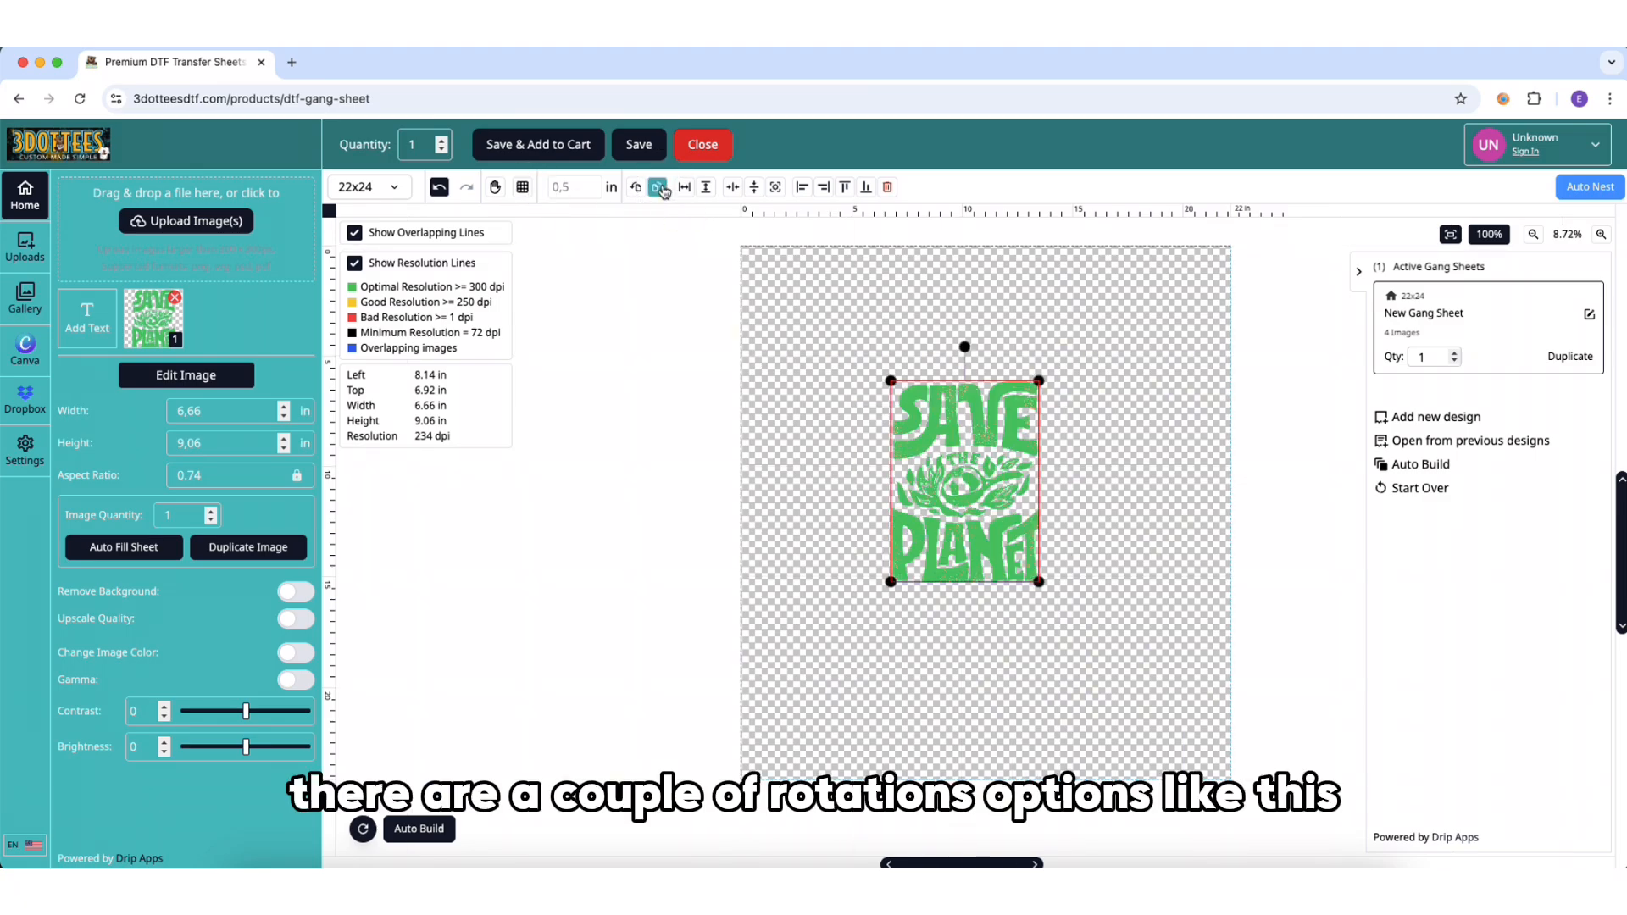
Step: Fit the design to the sheet's height, reduce it to about 10.22 by 13.89 in, and center it horizontally and vertically
left_click(706, 190)
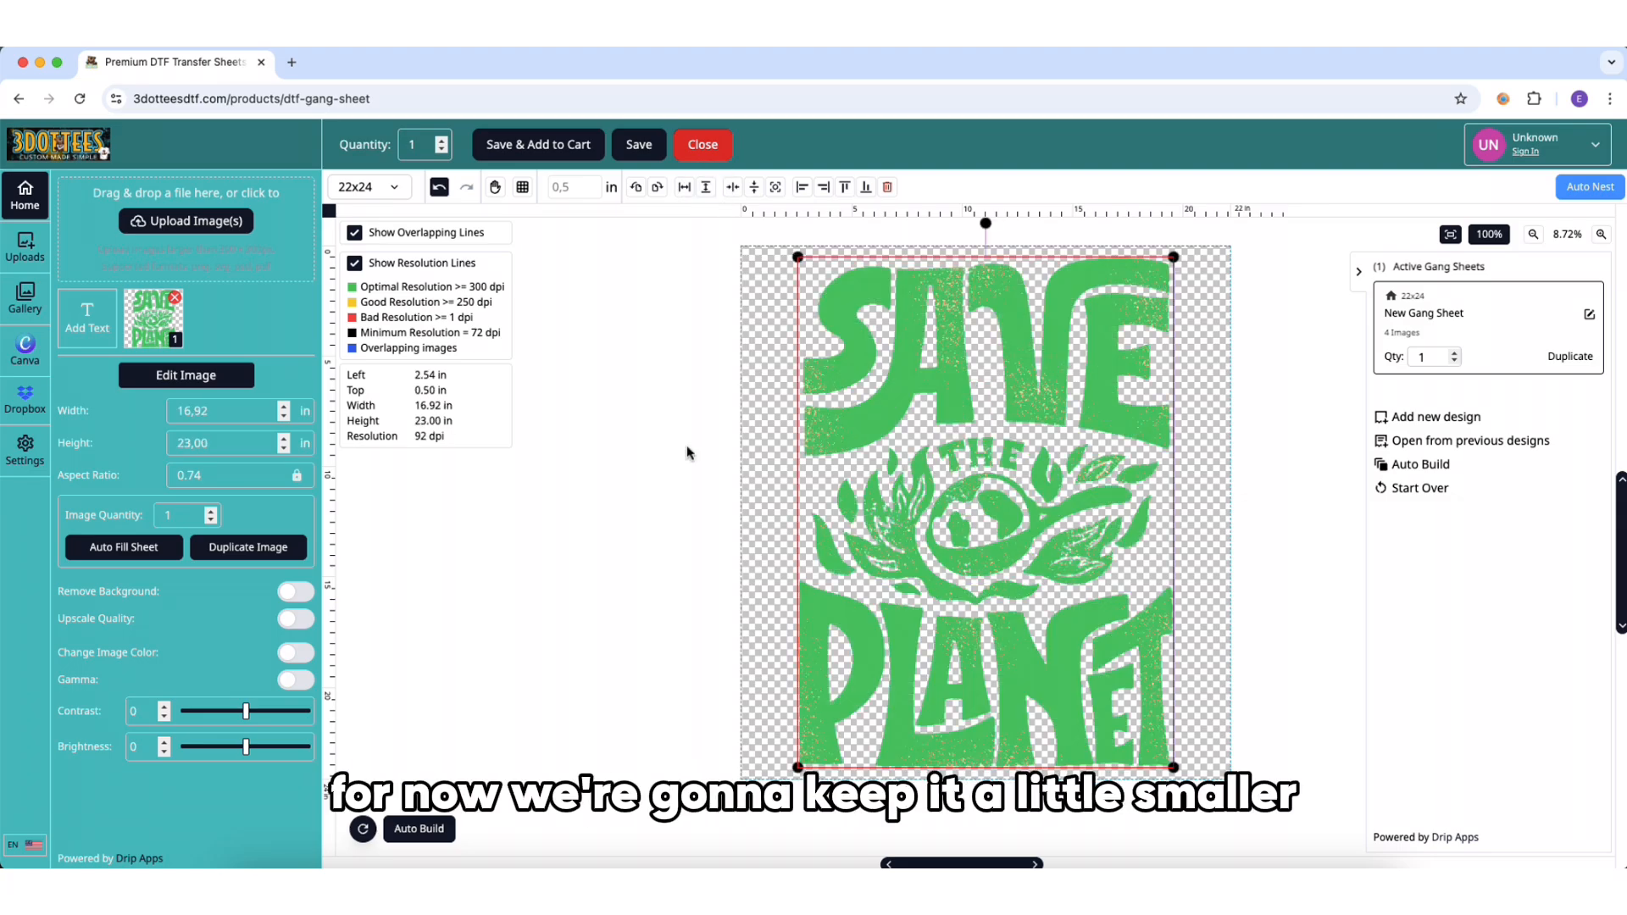
left_click_drag(798, 257, 947, 458)
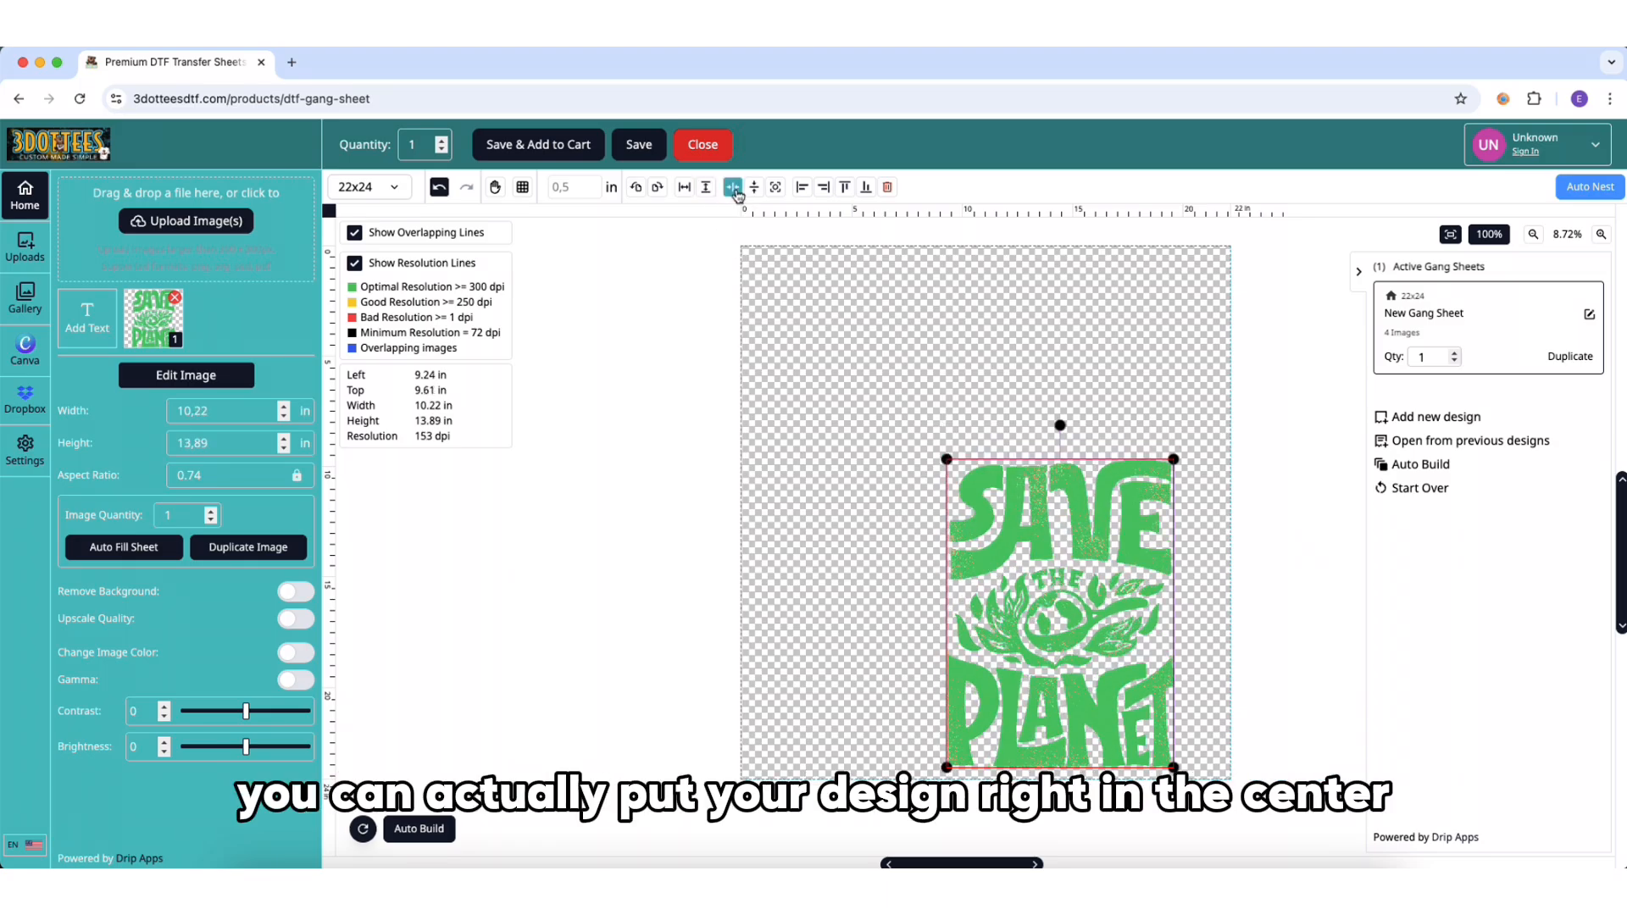
left_click(734, 189)
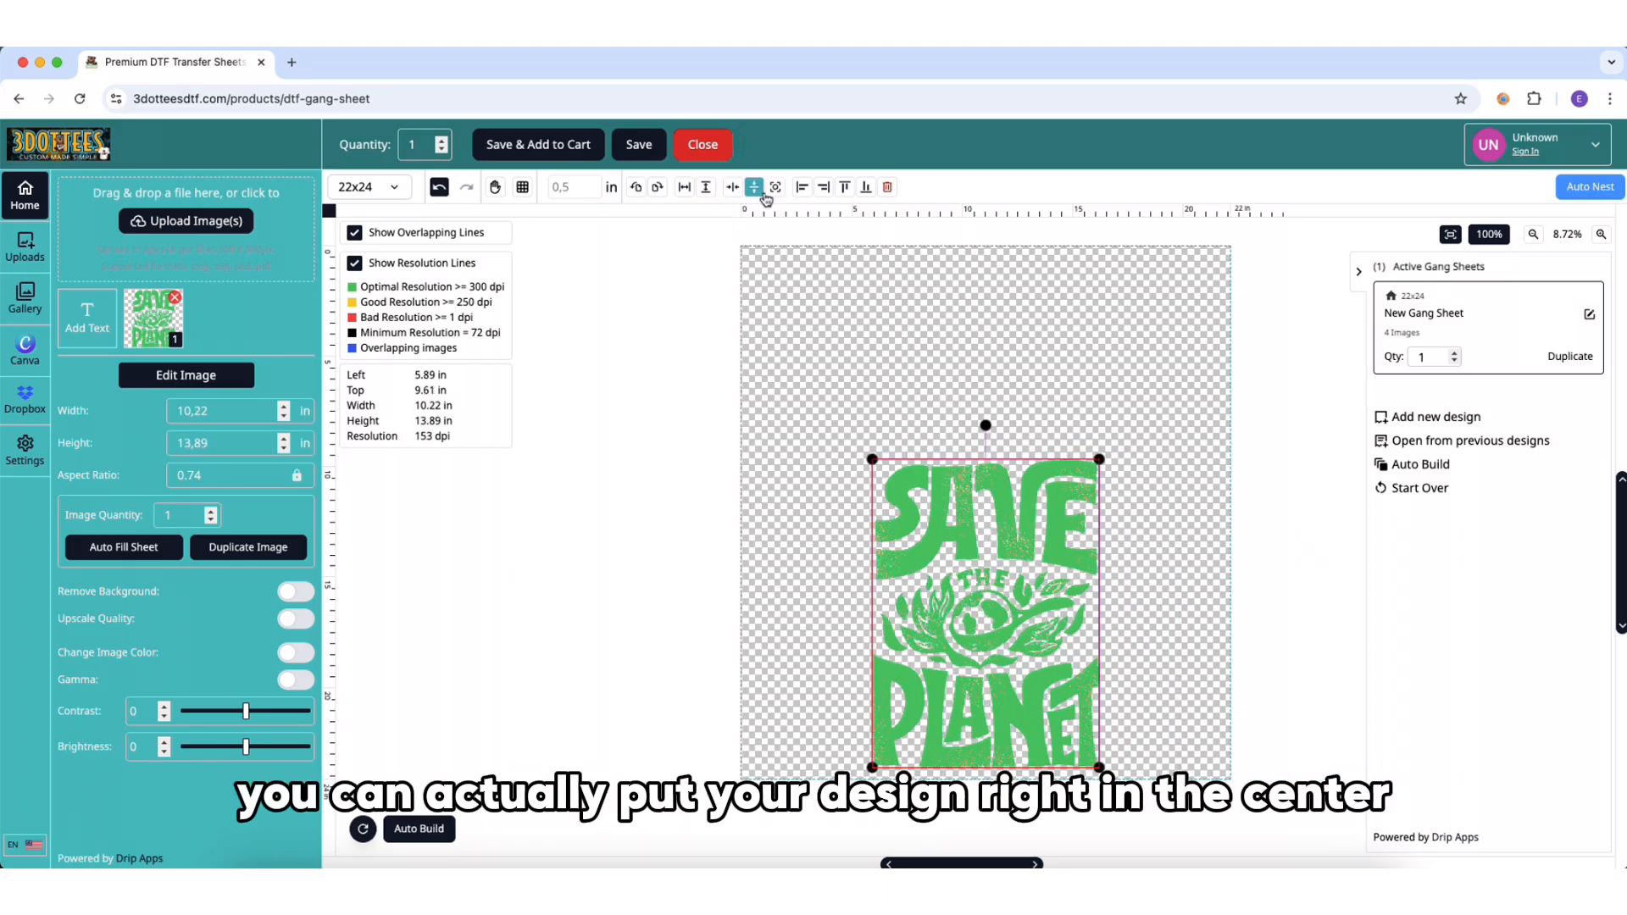
left_click(761, 192)
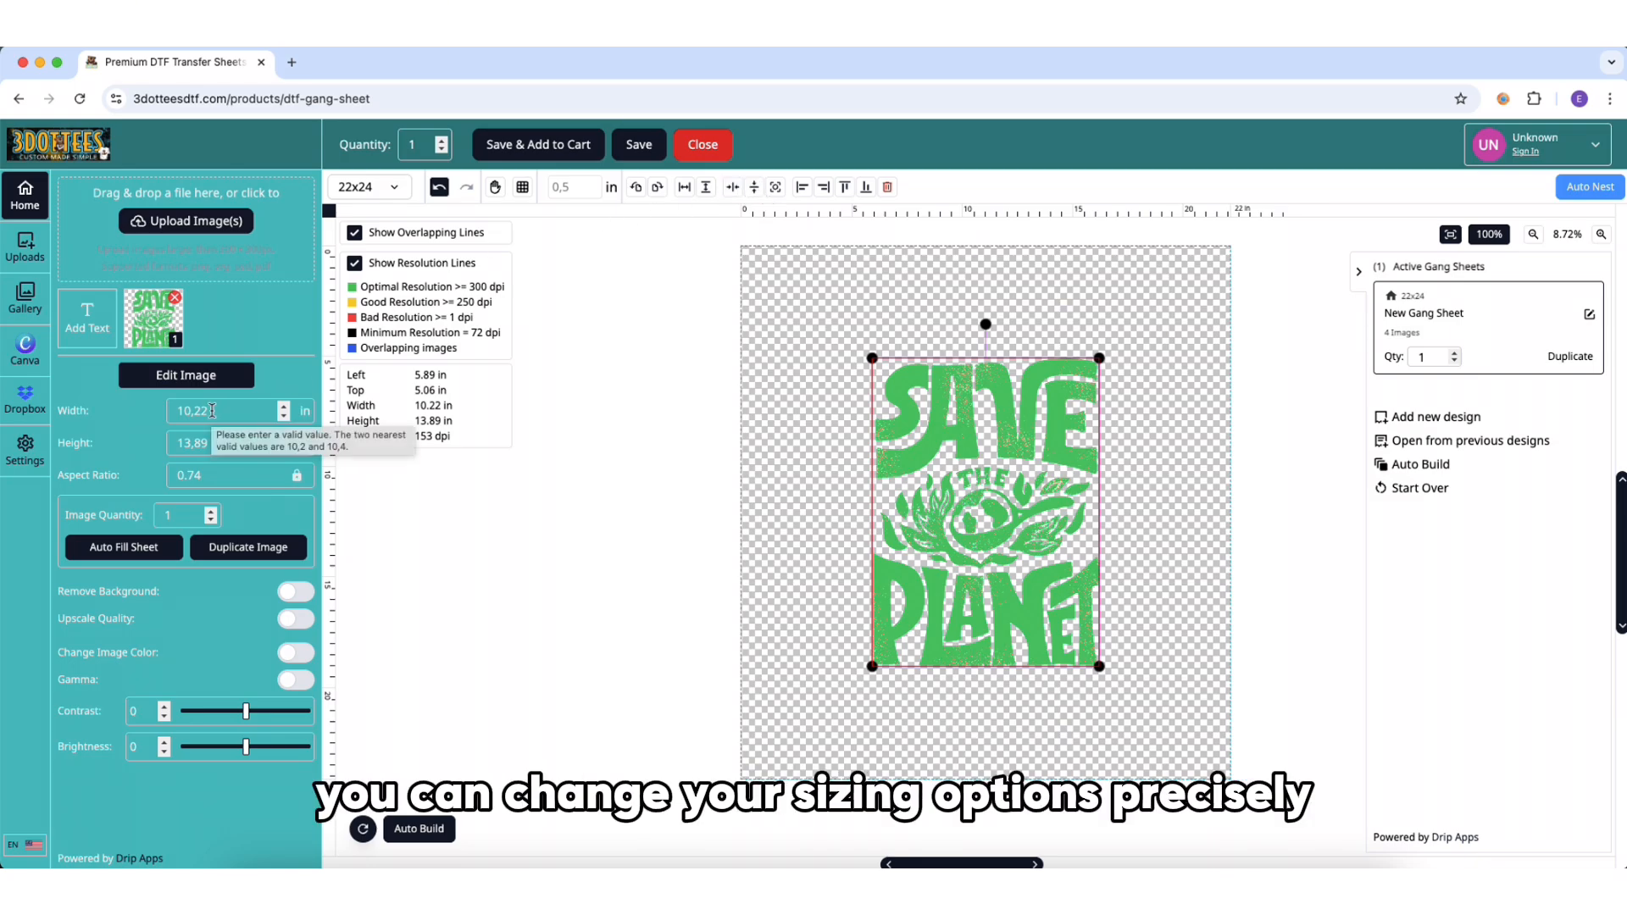
Step: Set the Save the Planet design's width to 7 in with the aspect ratio locked
triple_click(212, 410)
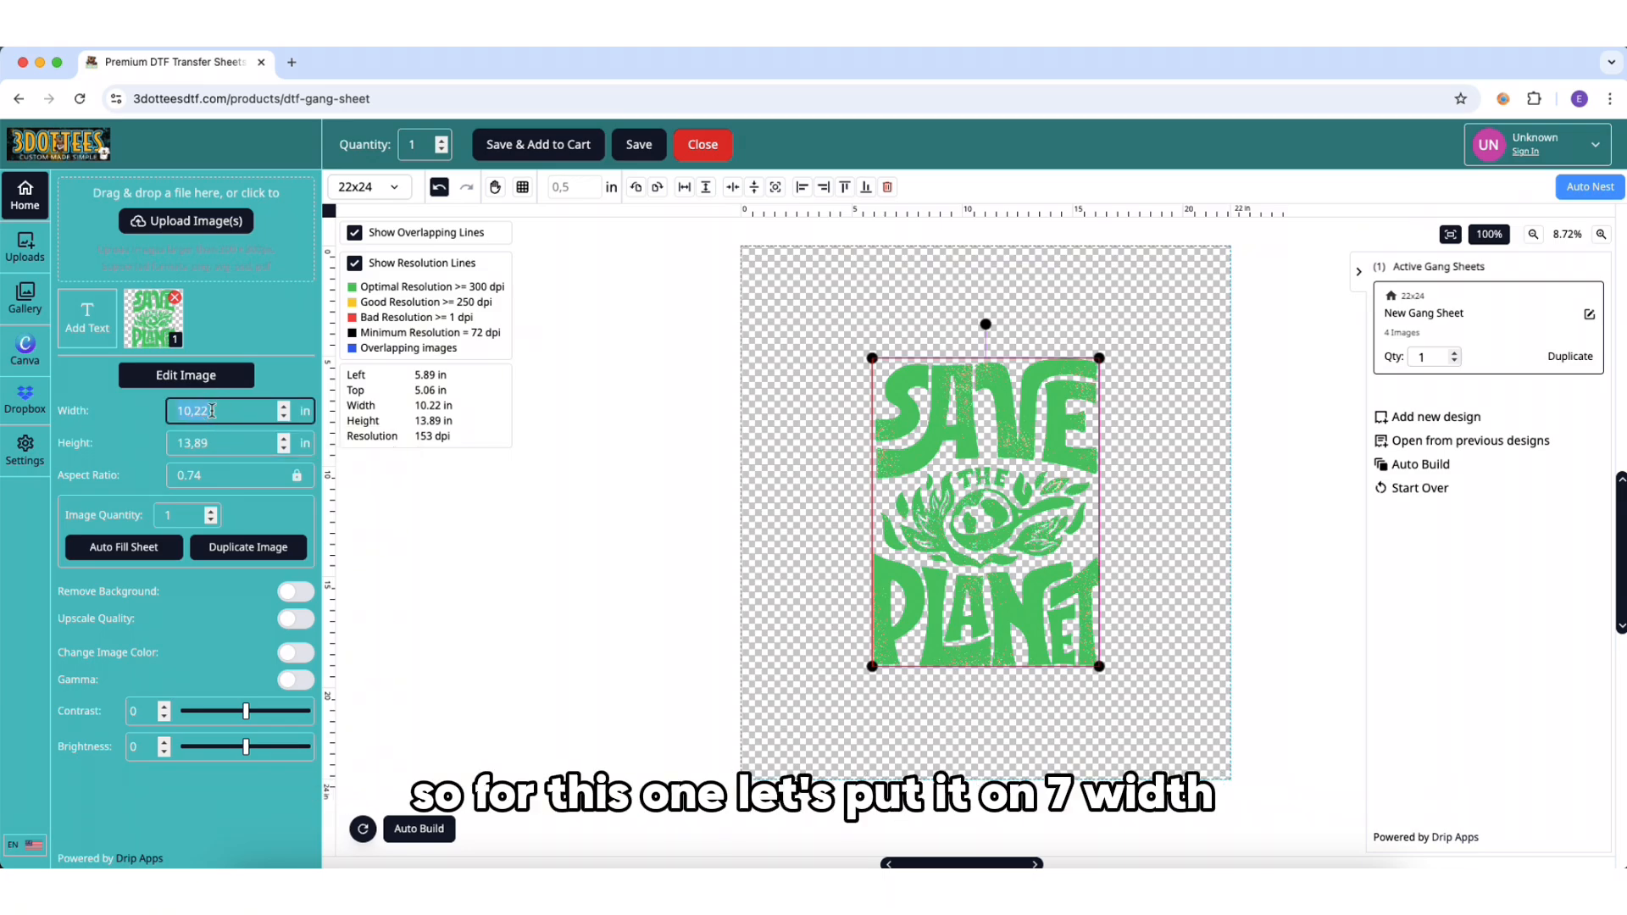
type("7")
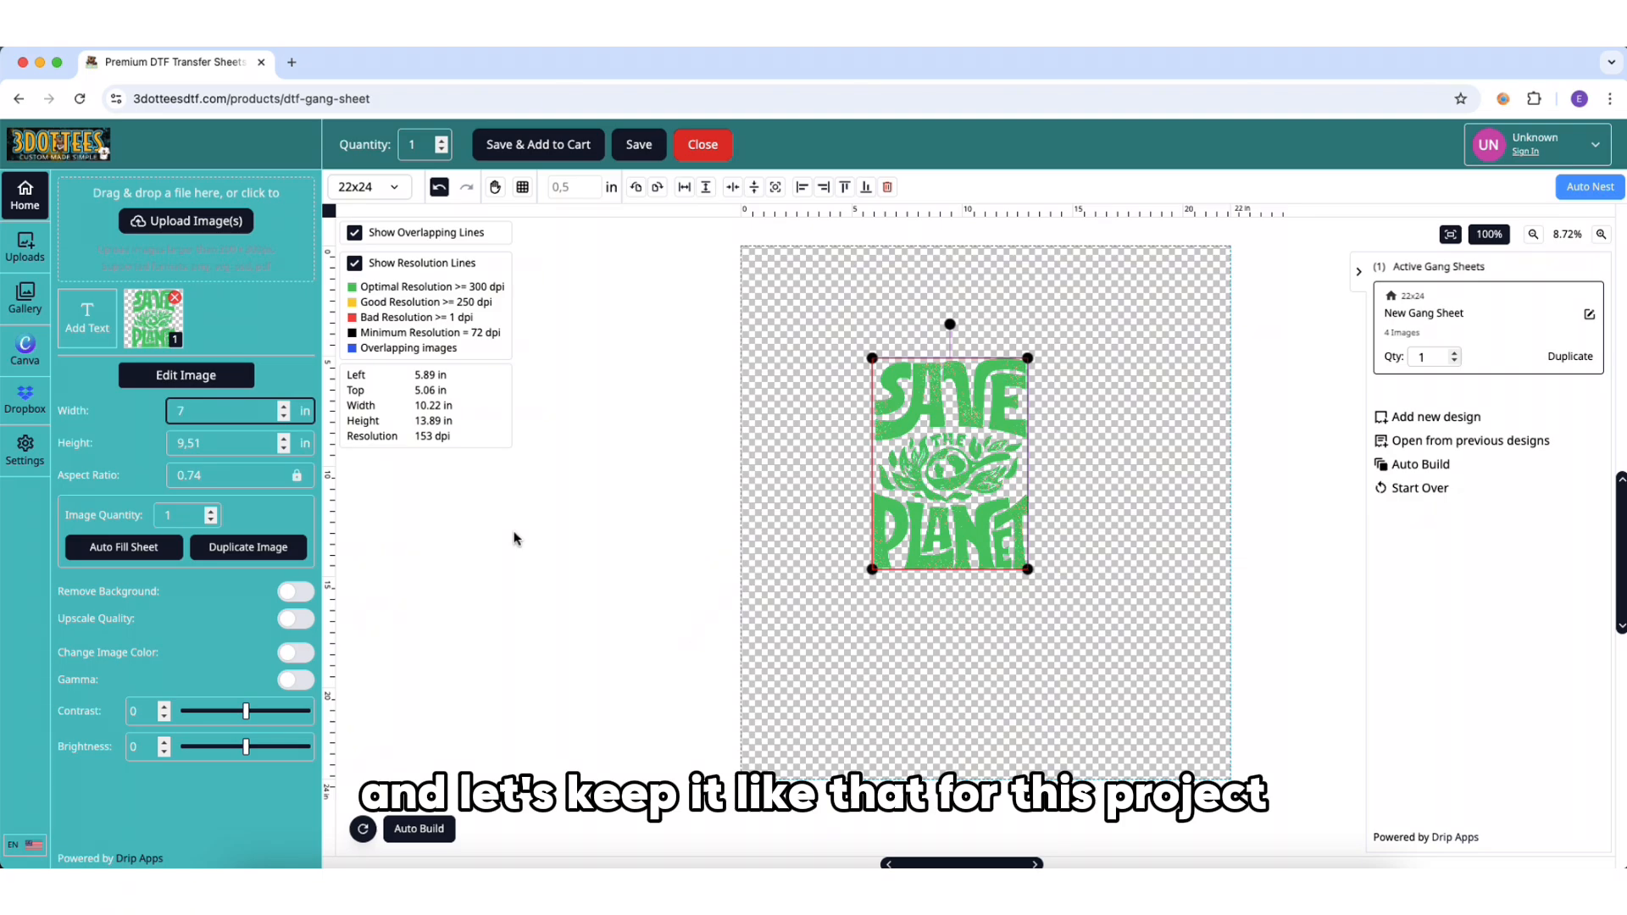
left_click(691, 488)
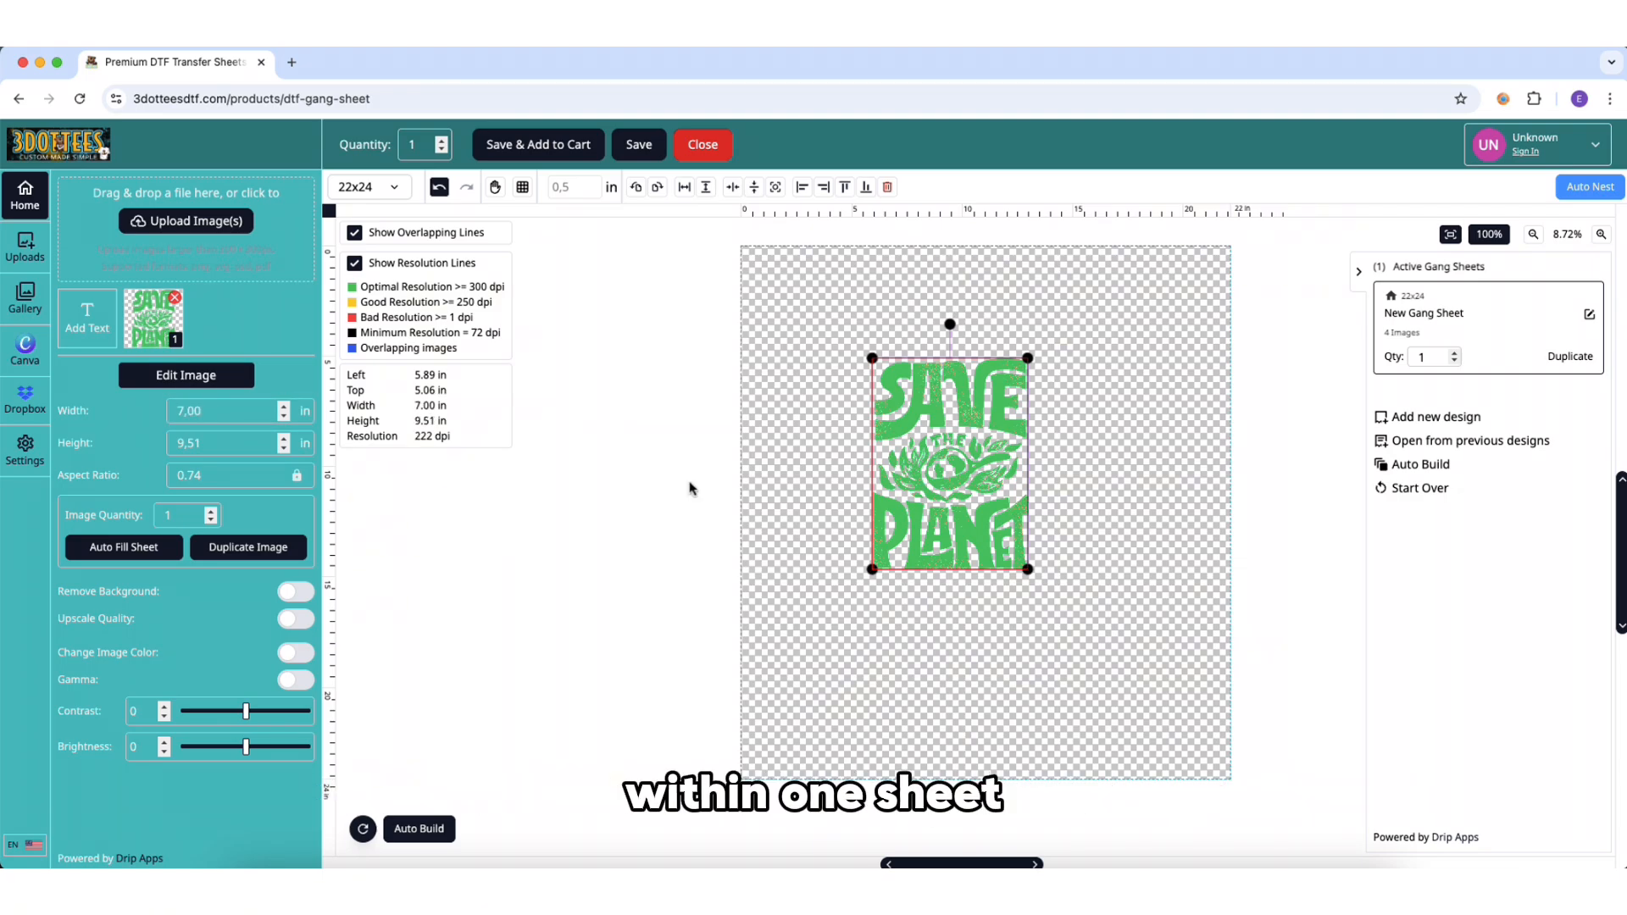
Step: Duplicate the 7 in wide design twice, placing the copies one above the other to the right of the original
right_click(949, 466)
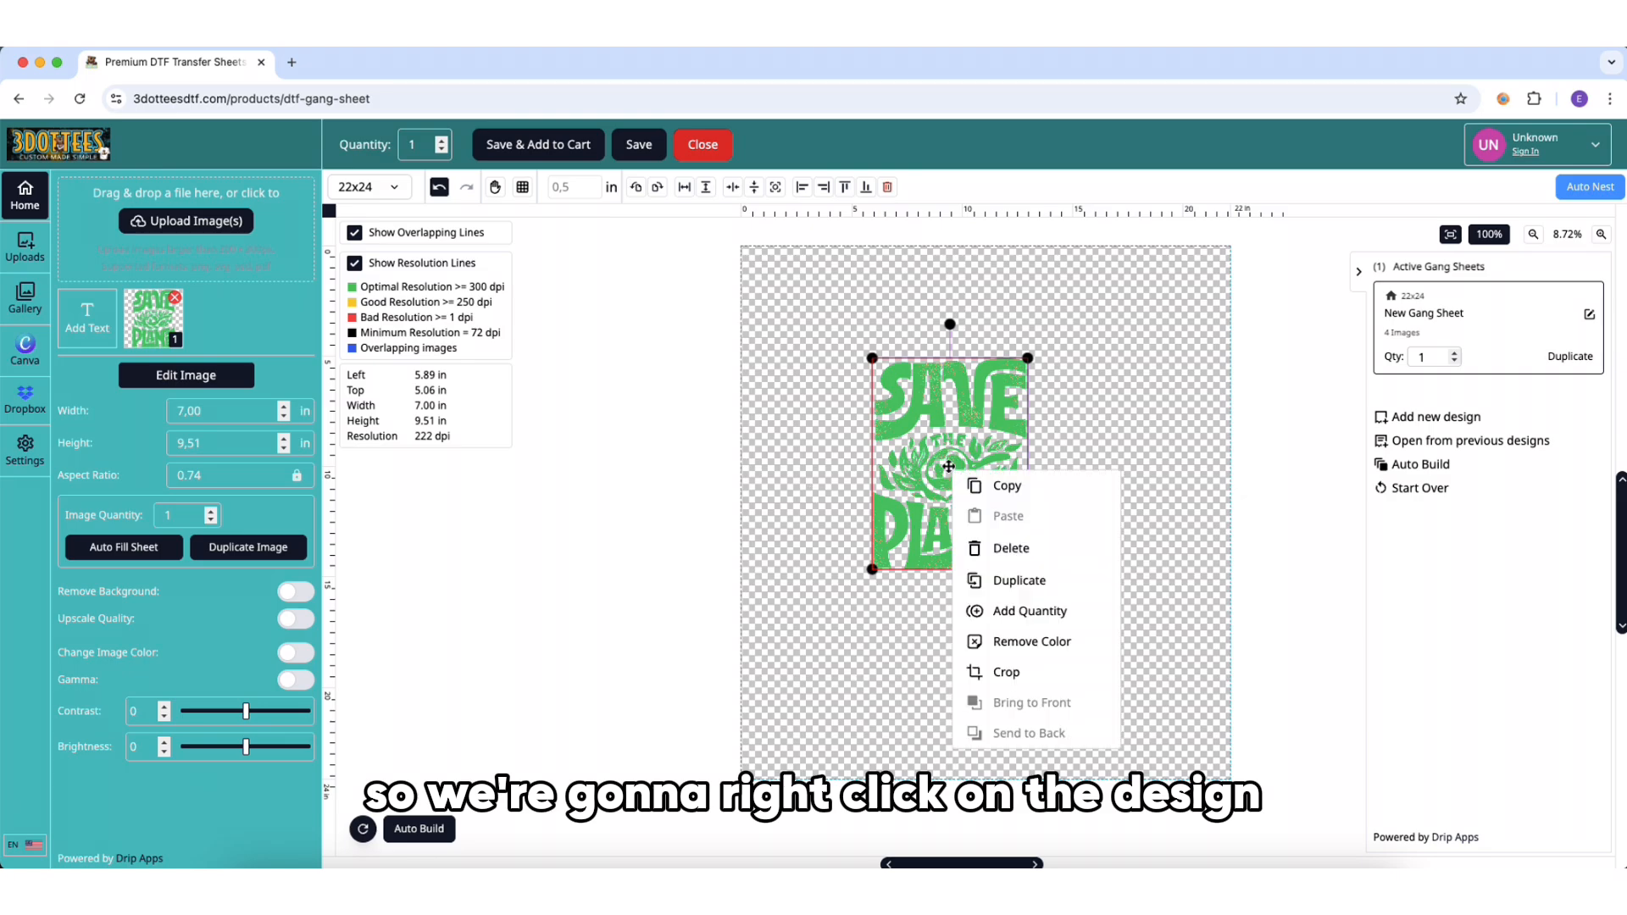
left_click(1022, 583)
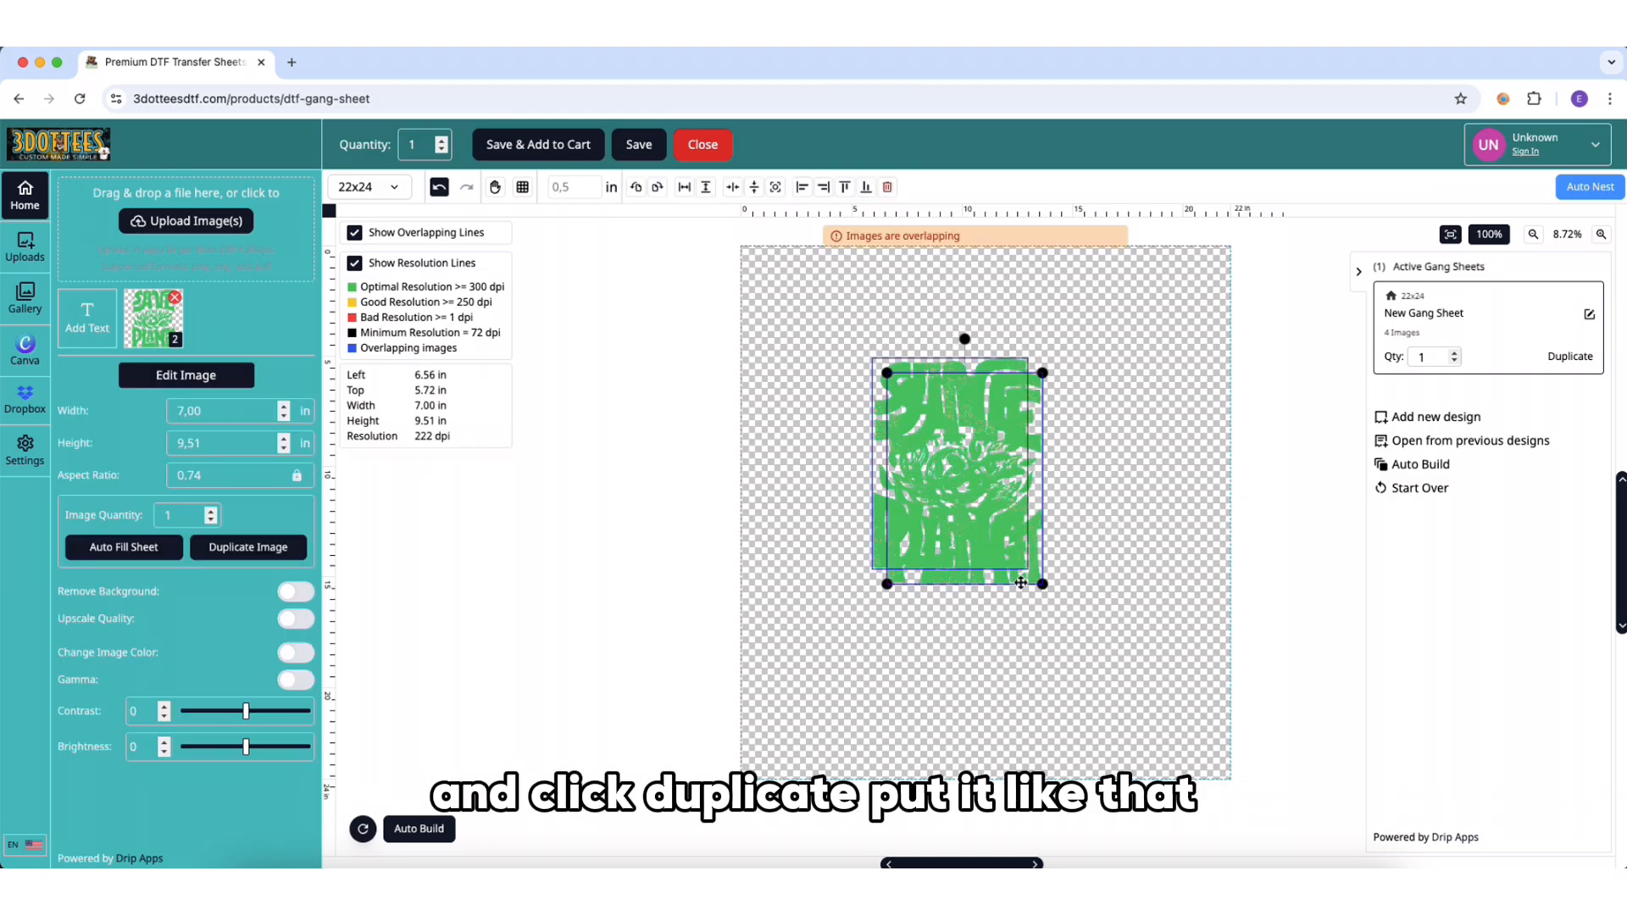
left_click_drag(982, 476, 1121, 575)
right_click(1132, 408)
left_click(1212, 522)
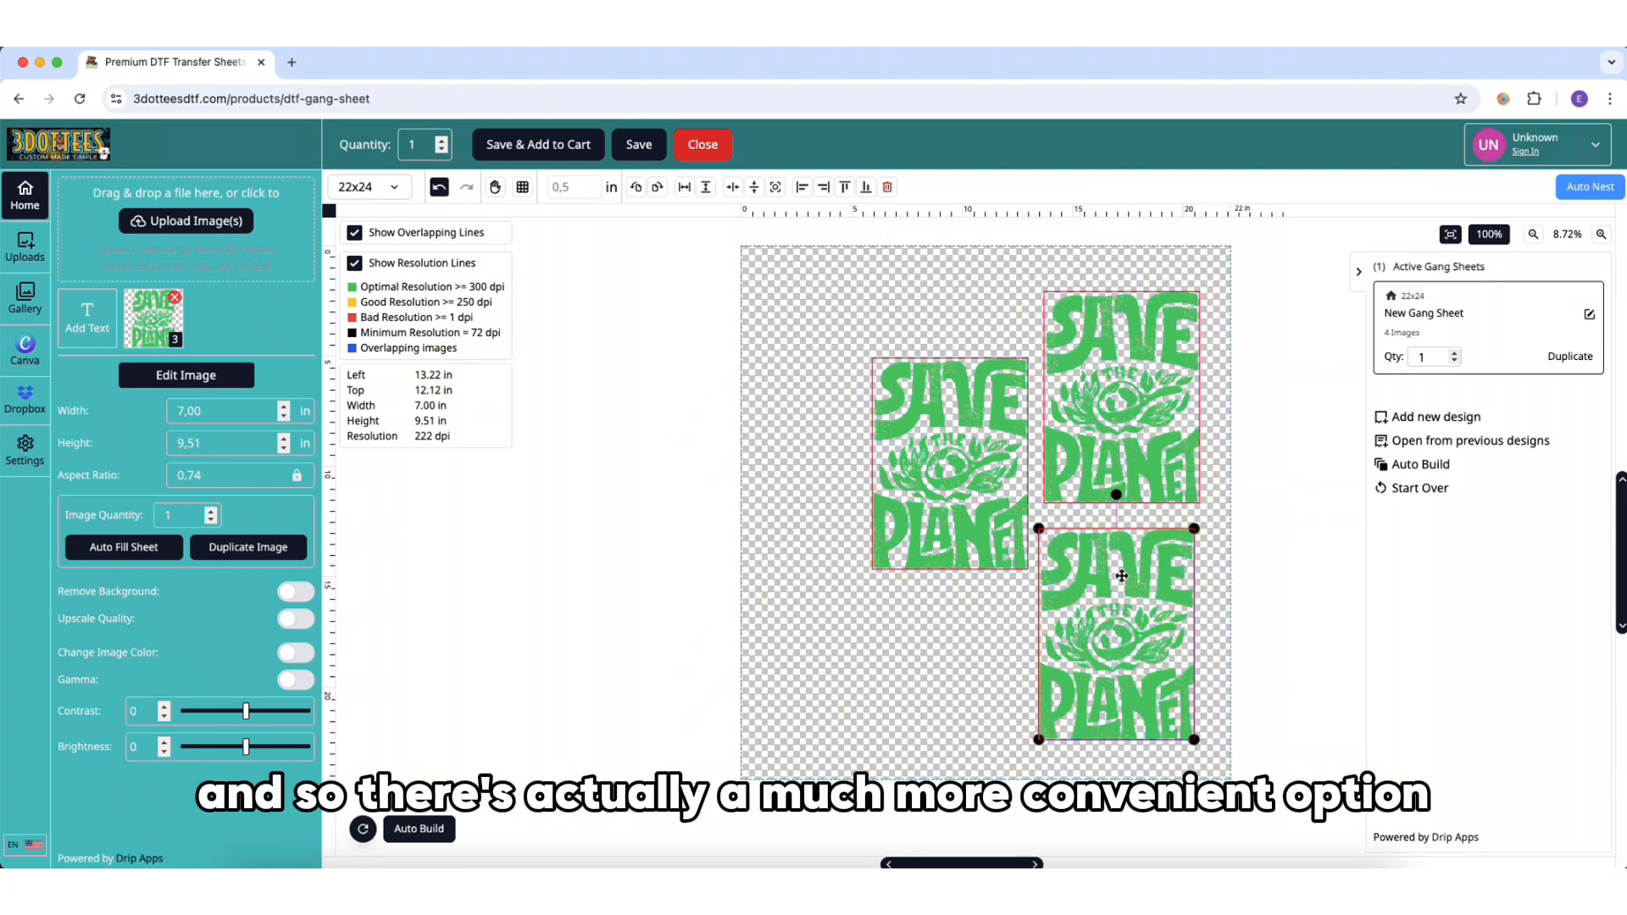
Step: Delete the two duplicated designs, leaving only the original on the sheet
right_click(1121, 575)
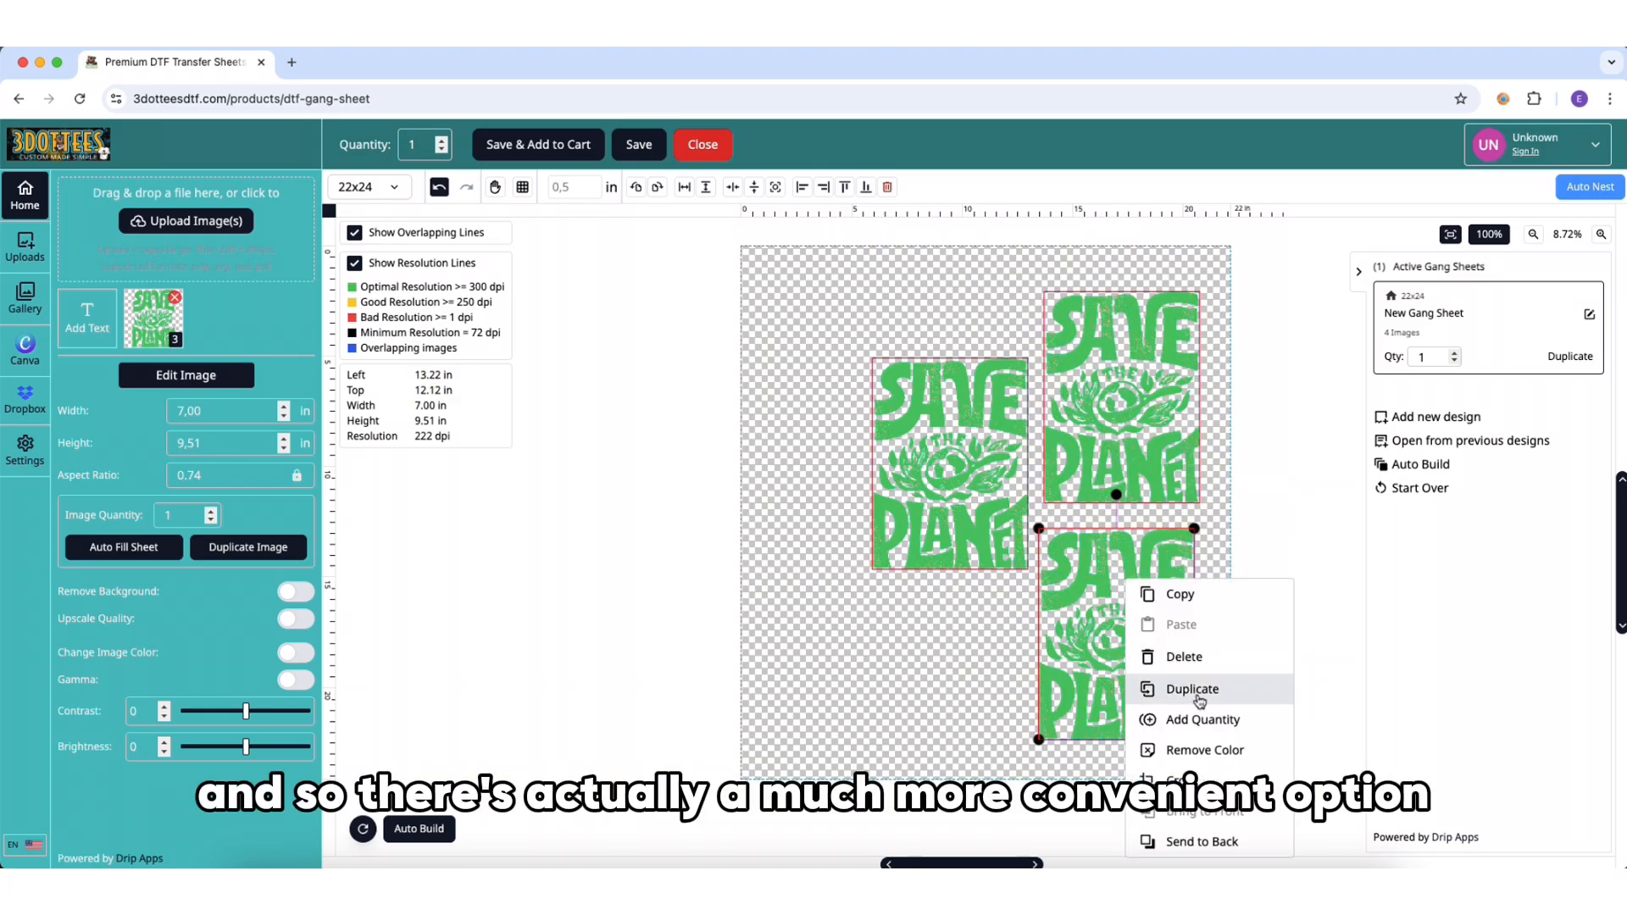
left_click(1197, 658)
right_click(1127, 350)
left_click(1190, 432)
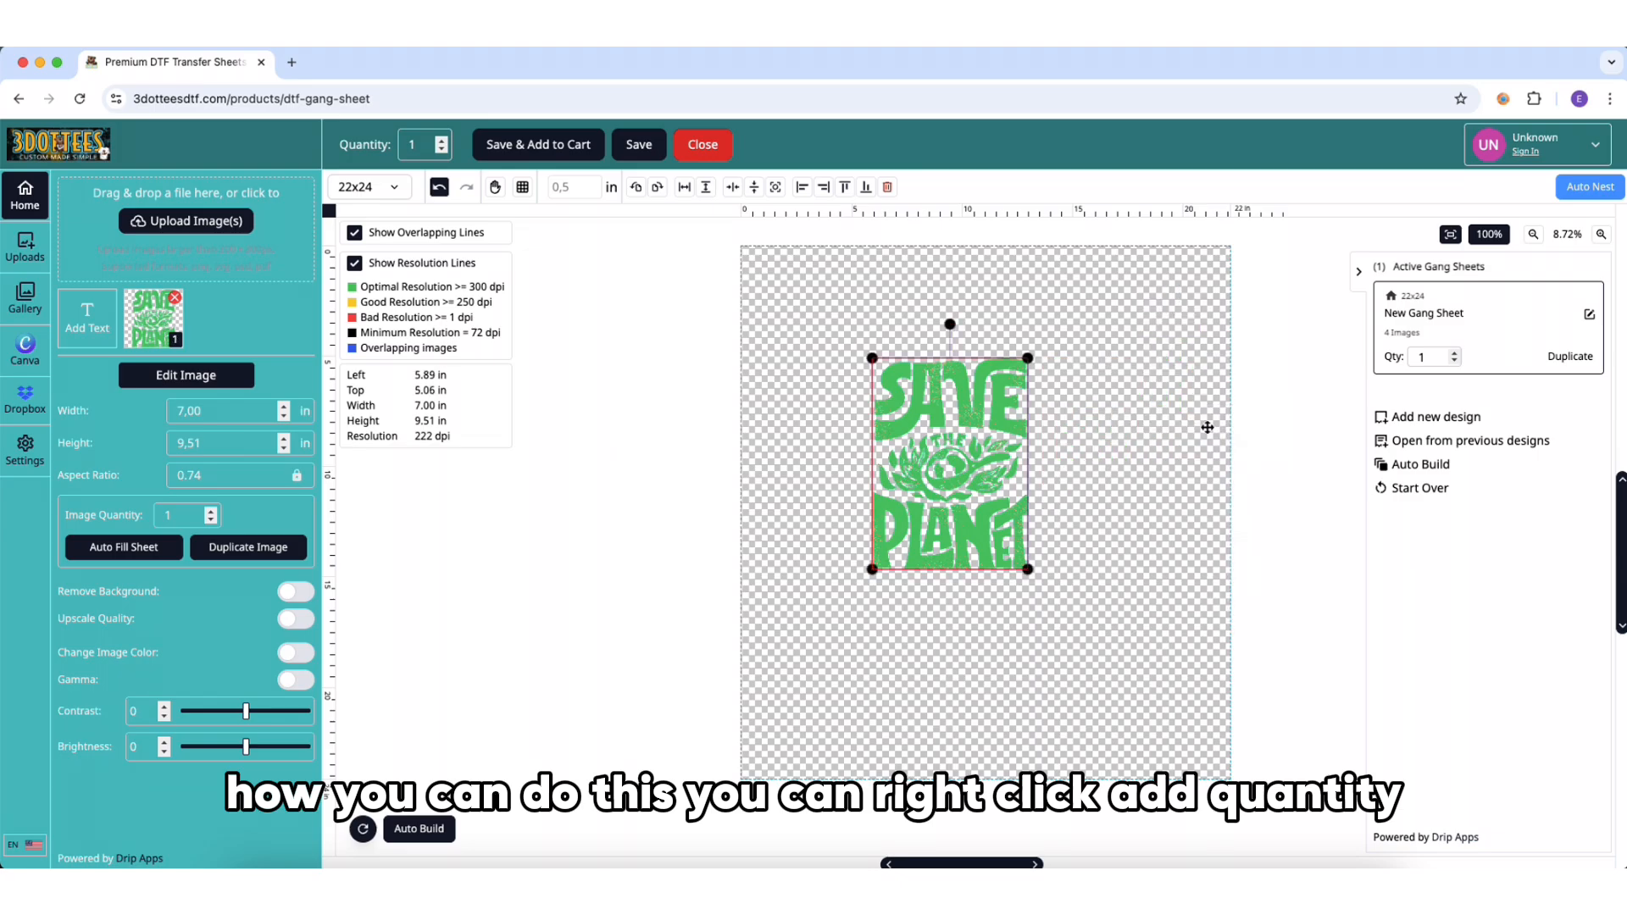
Step: Add a quantity of 9 more copies of the design without margin, allowing new sheets for those that do not fit
right_click(962, 480)
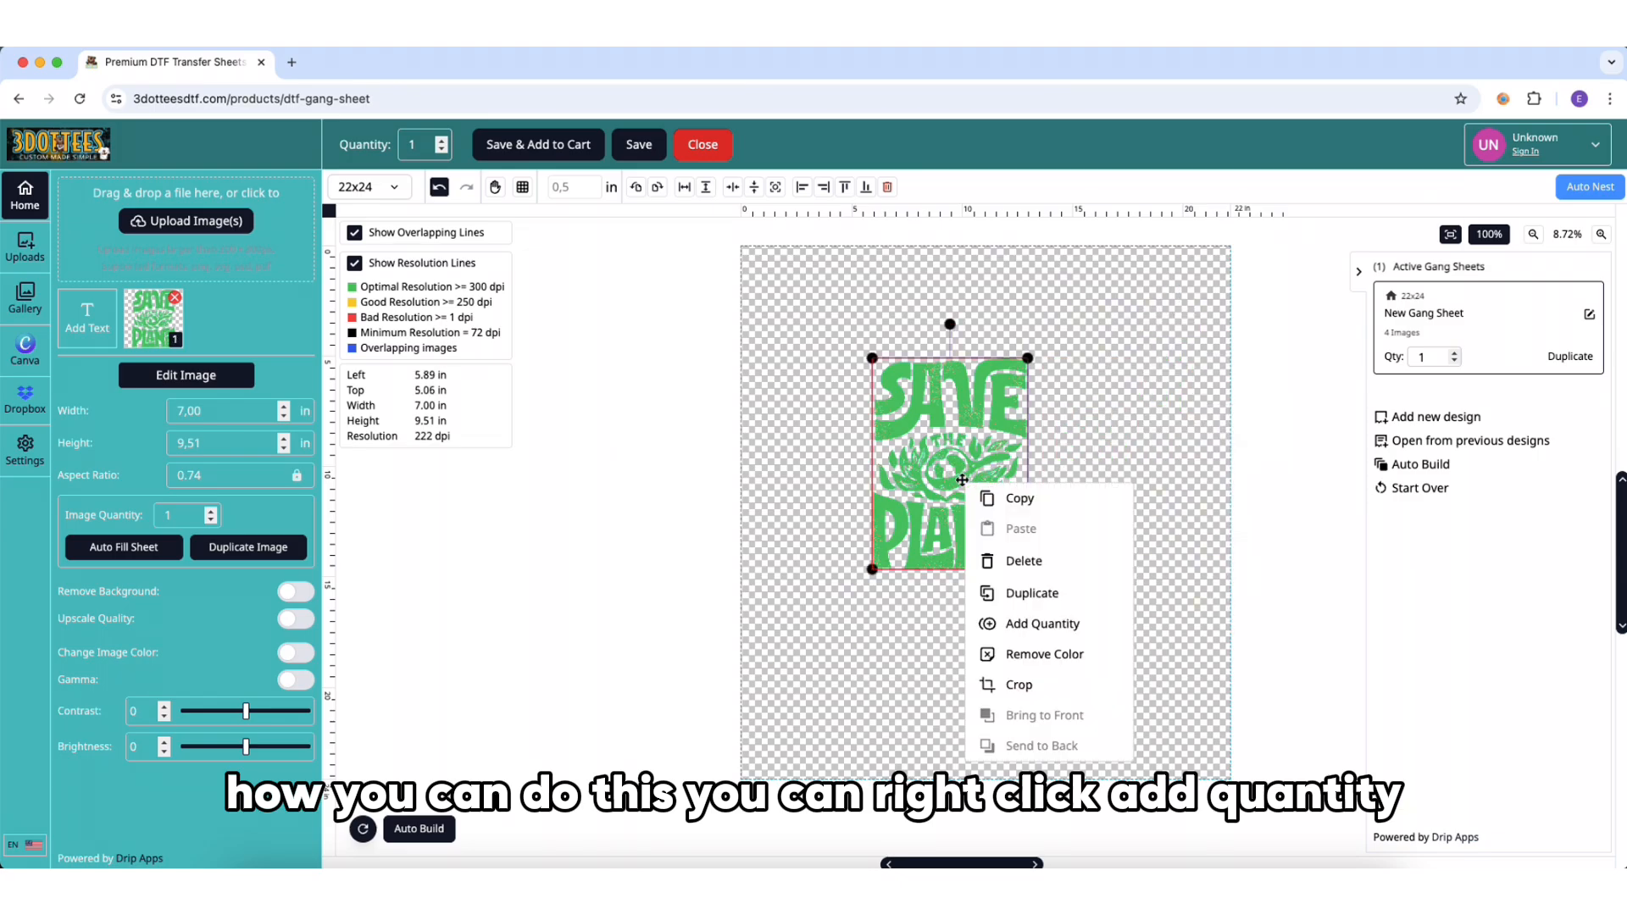
left_click(1031, 625)
double_click(760, 488)
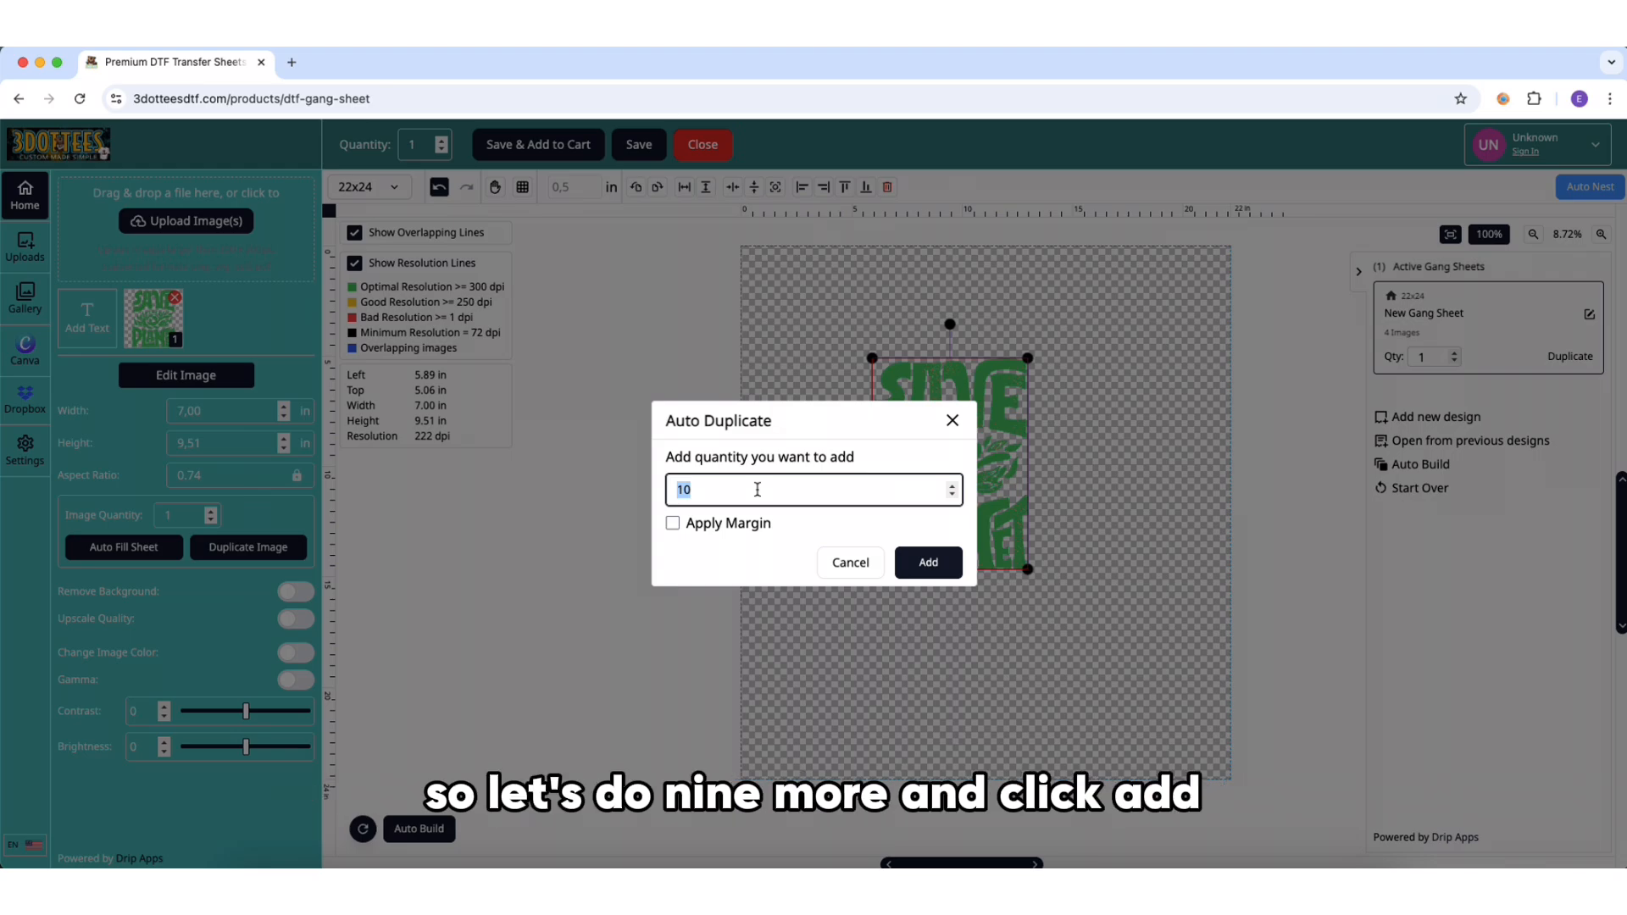
type("9")
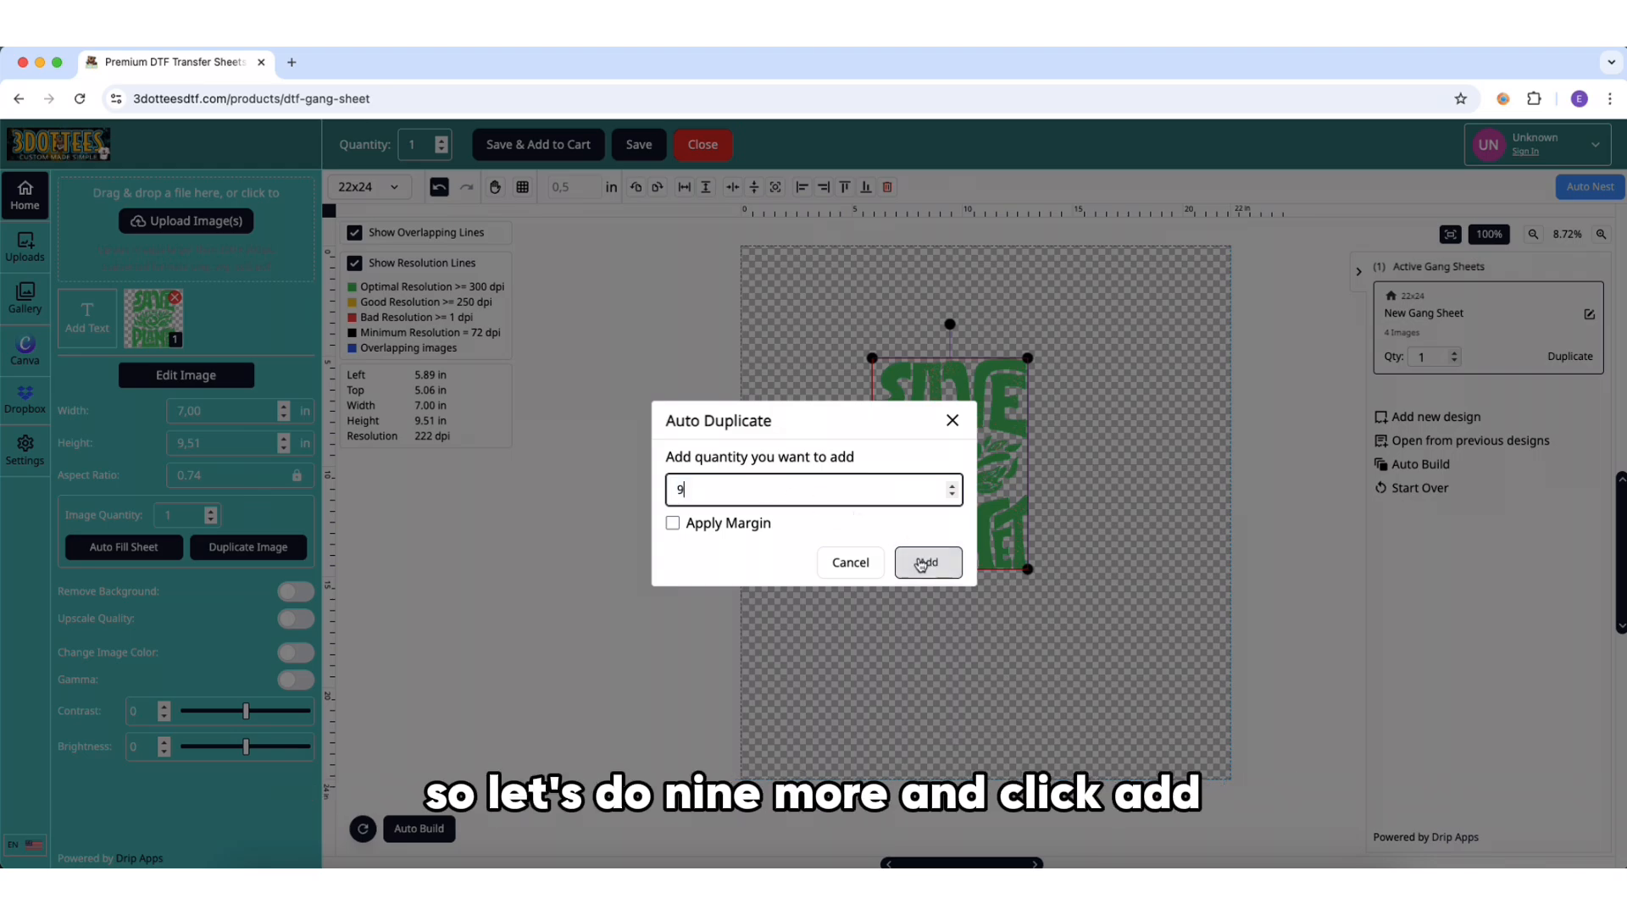
left_click(926, 563)
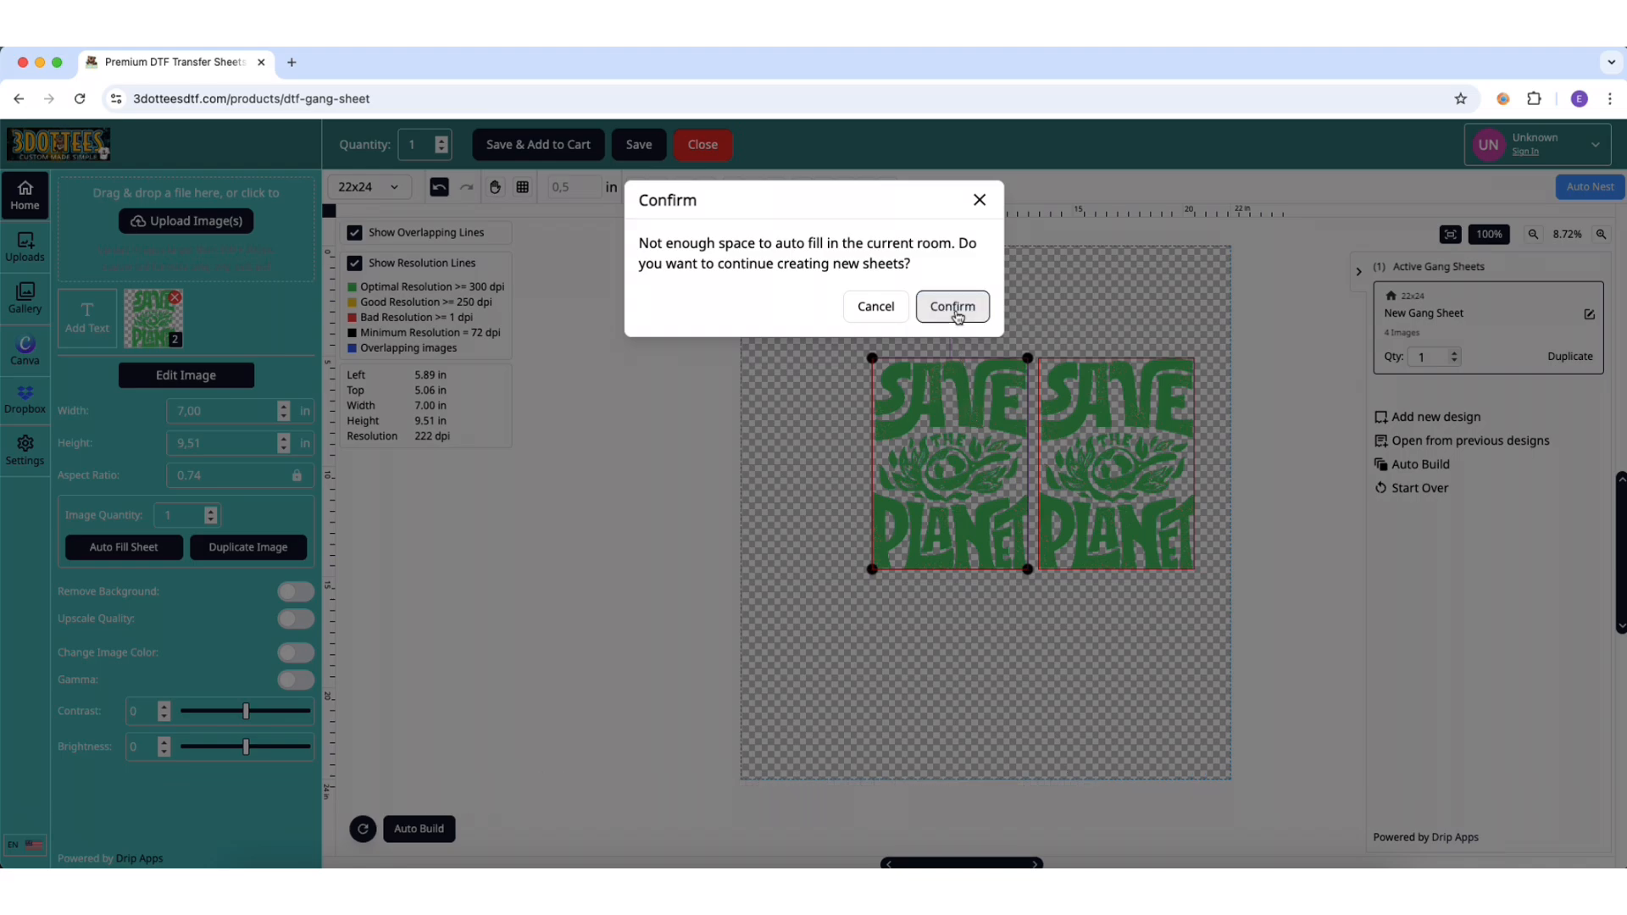
left_click(953, 306)
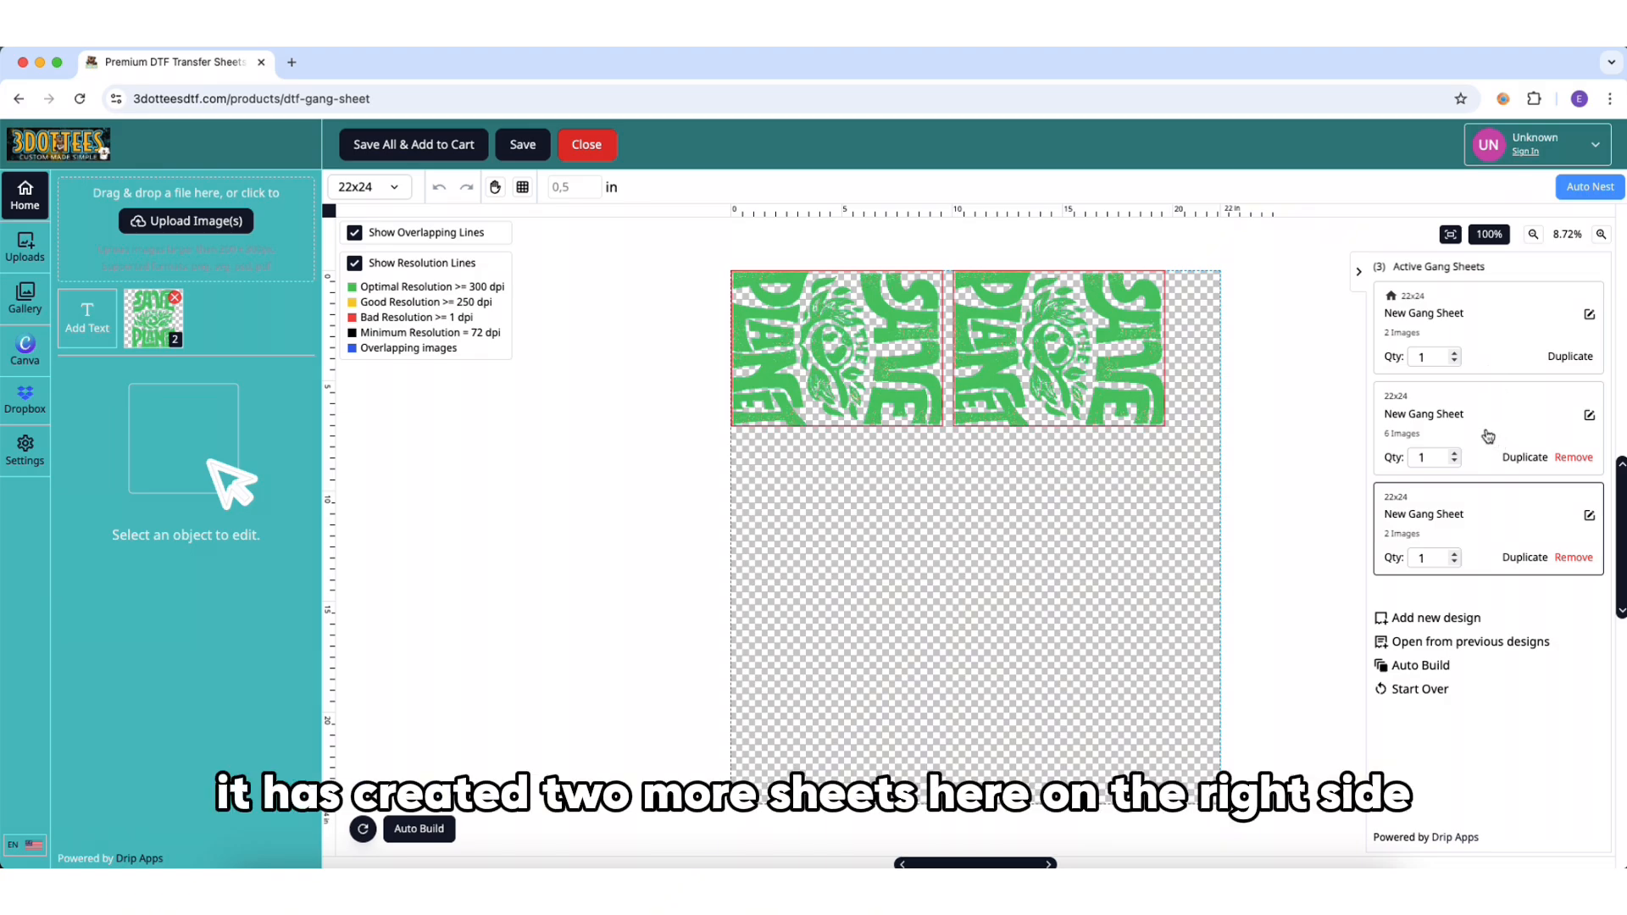
Step: Compare the layouts of the three active gang sheets and remove the third one
left_click(1487, 428)
left_click(1505, 331)
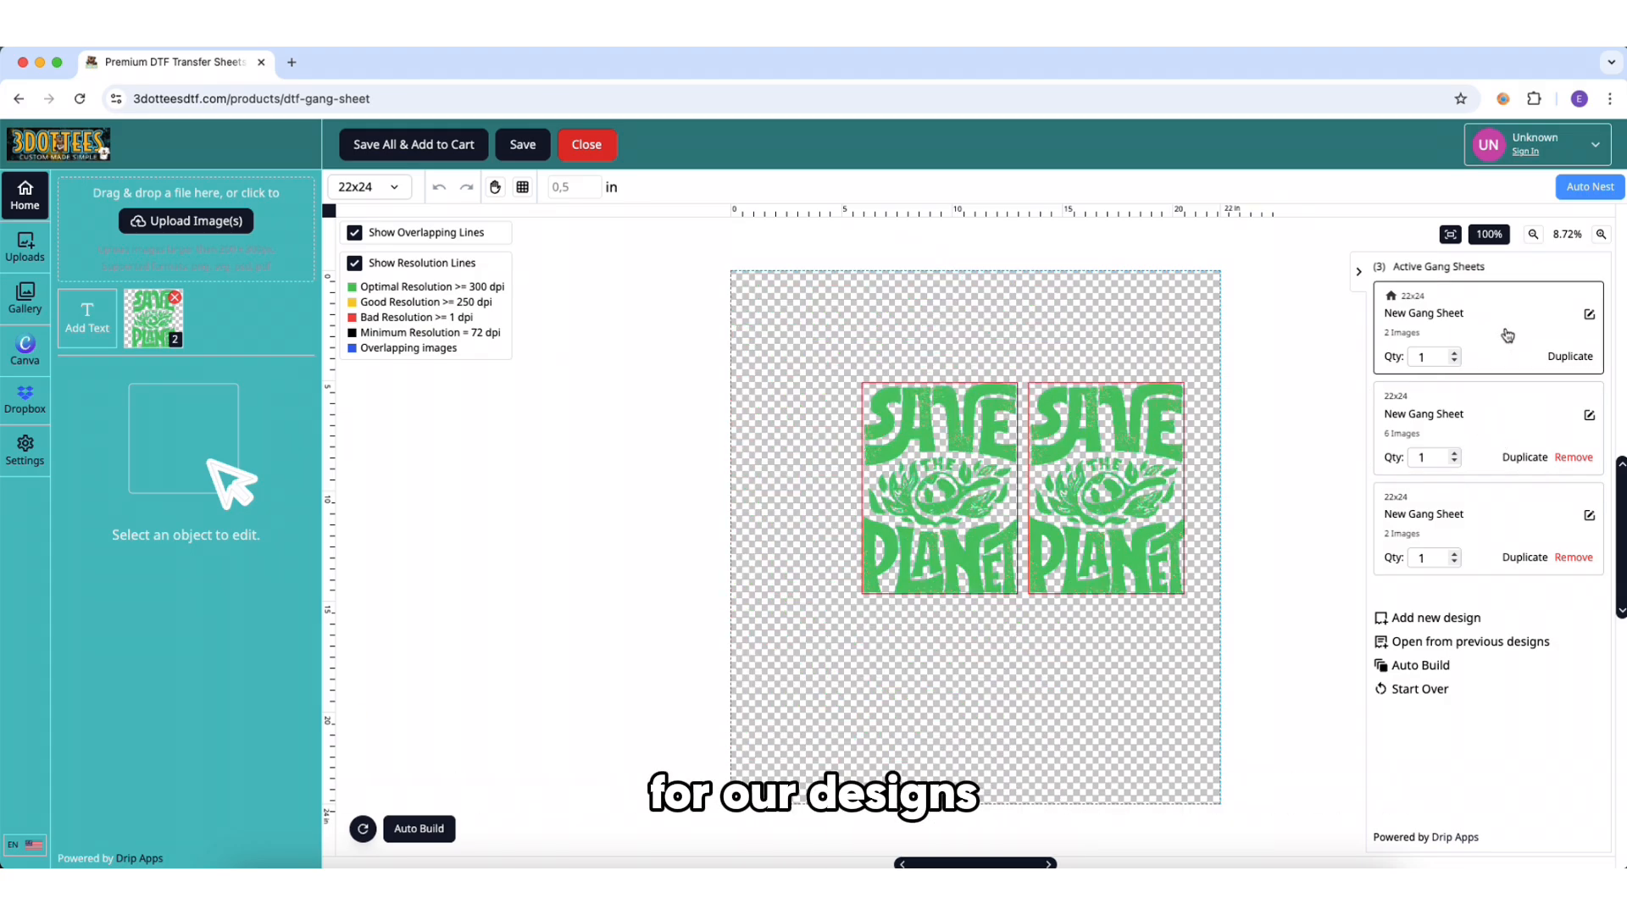
left_click(1468, 509)
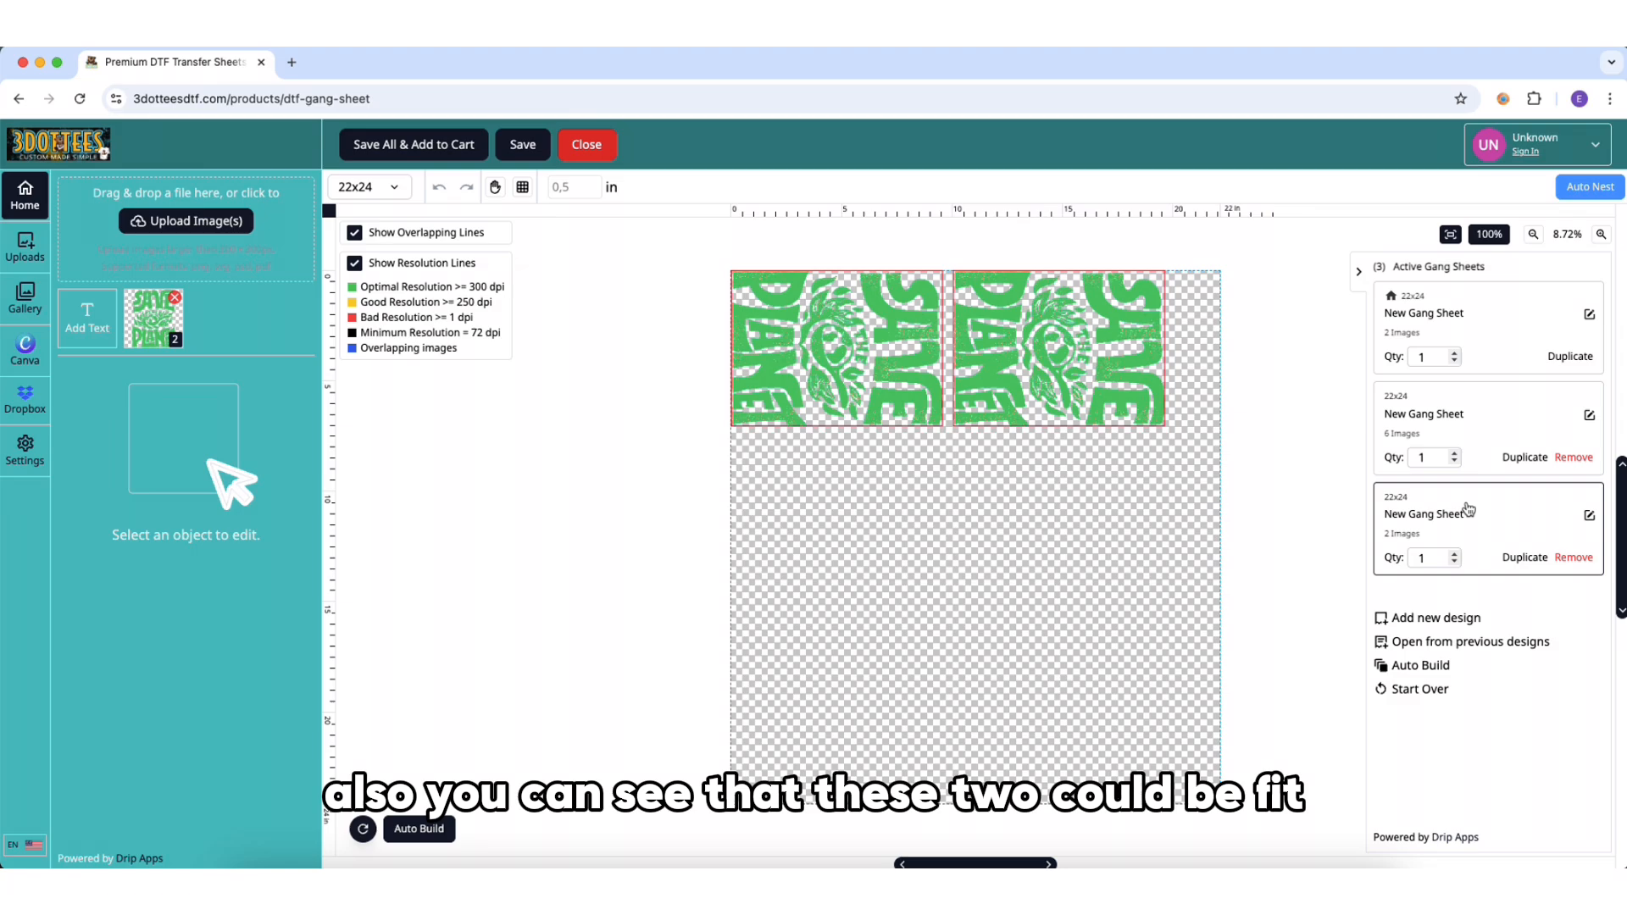
left_click(1476, 345)
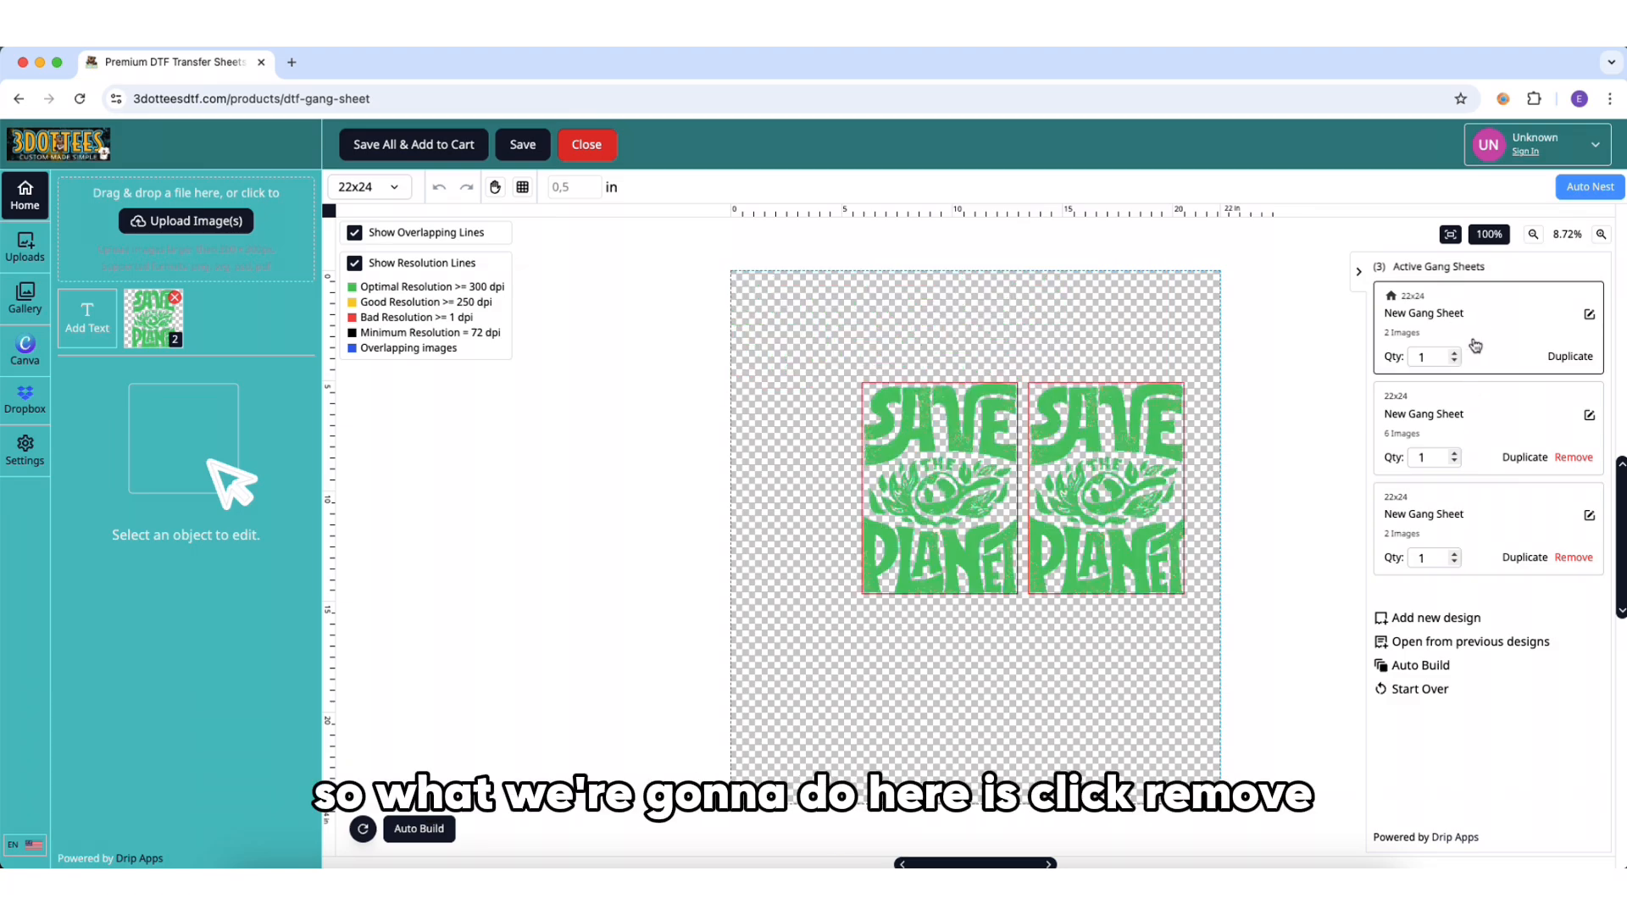
left_click(1470, 511)
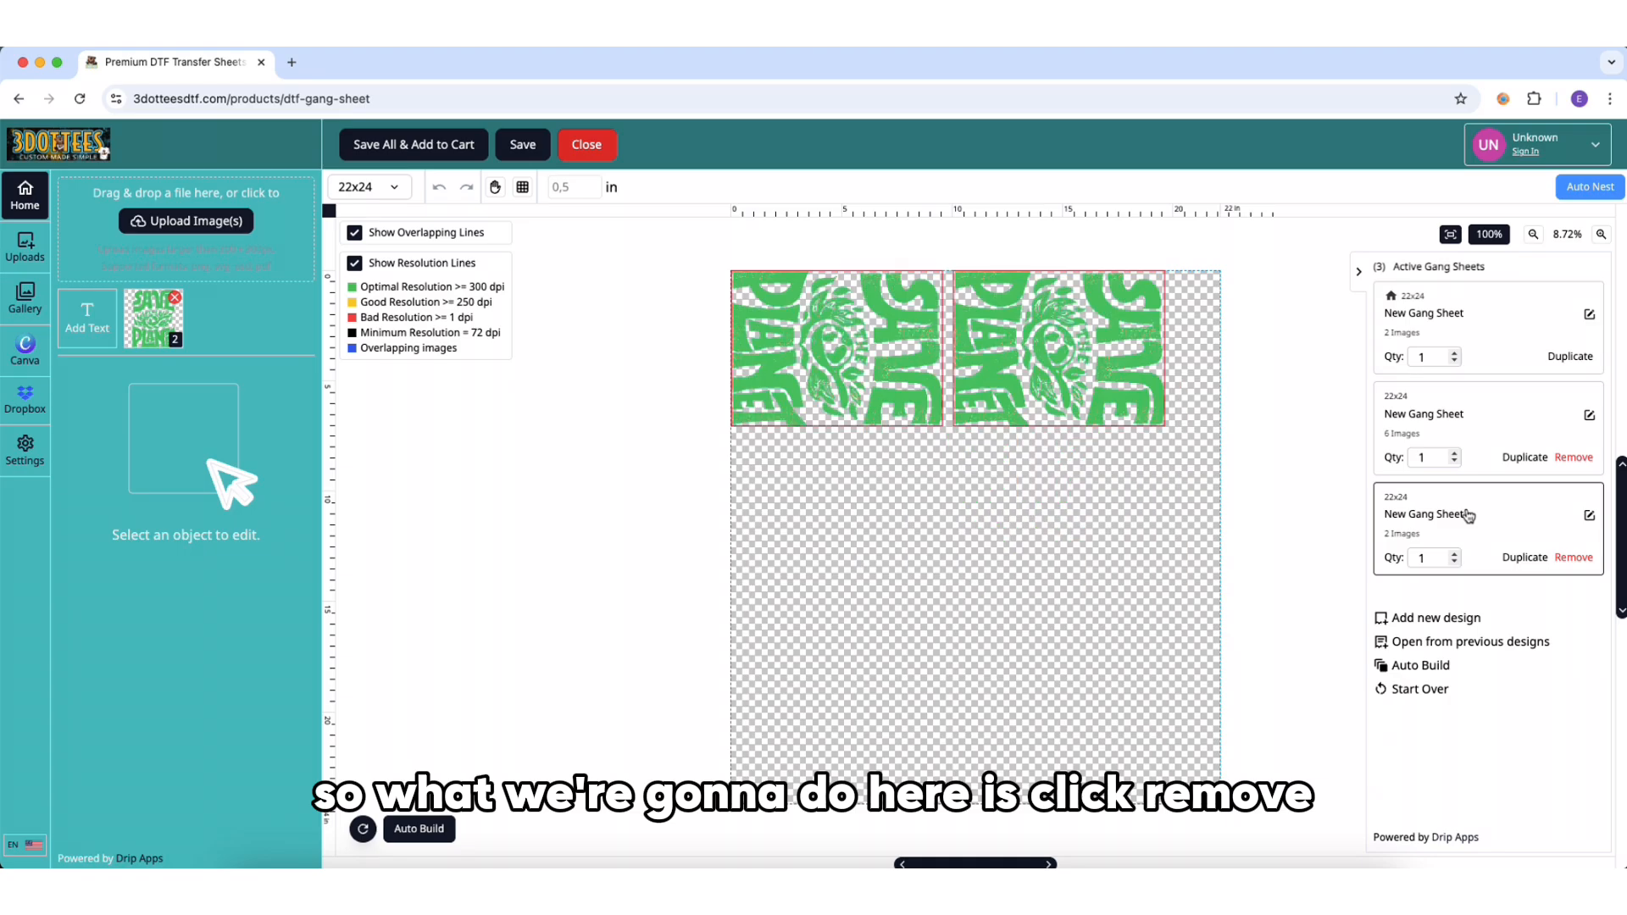
left_click(1573, 557)
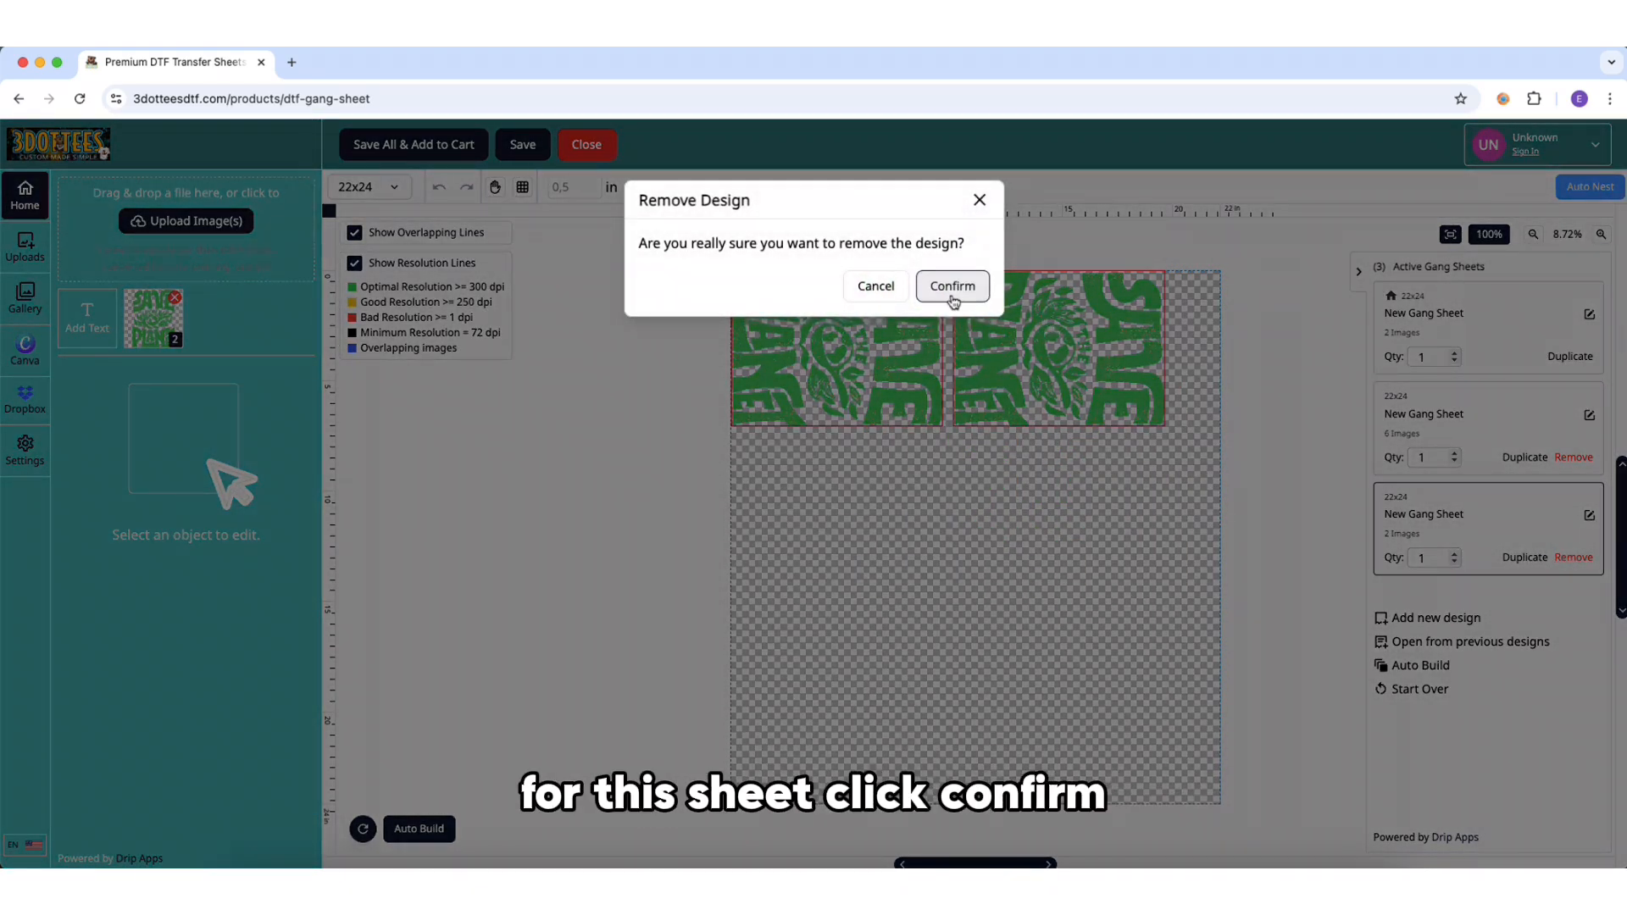
left_click(953, 287)
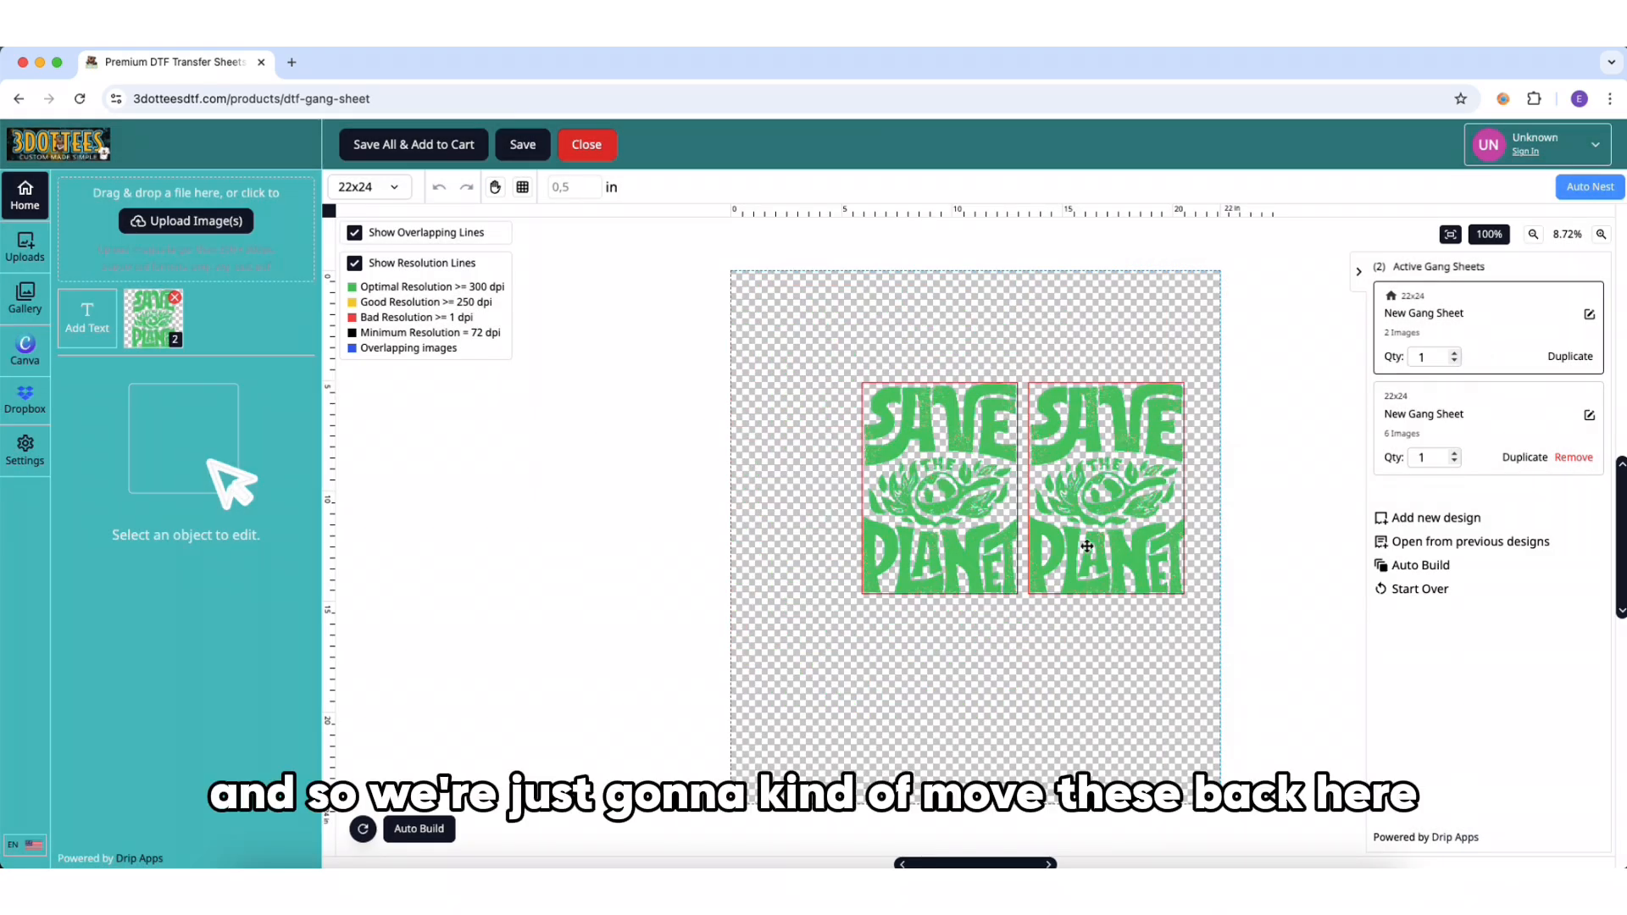
Step: On the first sheet, move both designs toward the upper edge, duplicate the pair into a row beneath, and arrange the sheet with Auto Nest
left_click_drag(1127, 623, 987, 512)
left_click_drag(1099, 491, 1018, 408)
right_click(1018, 482)
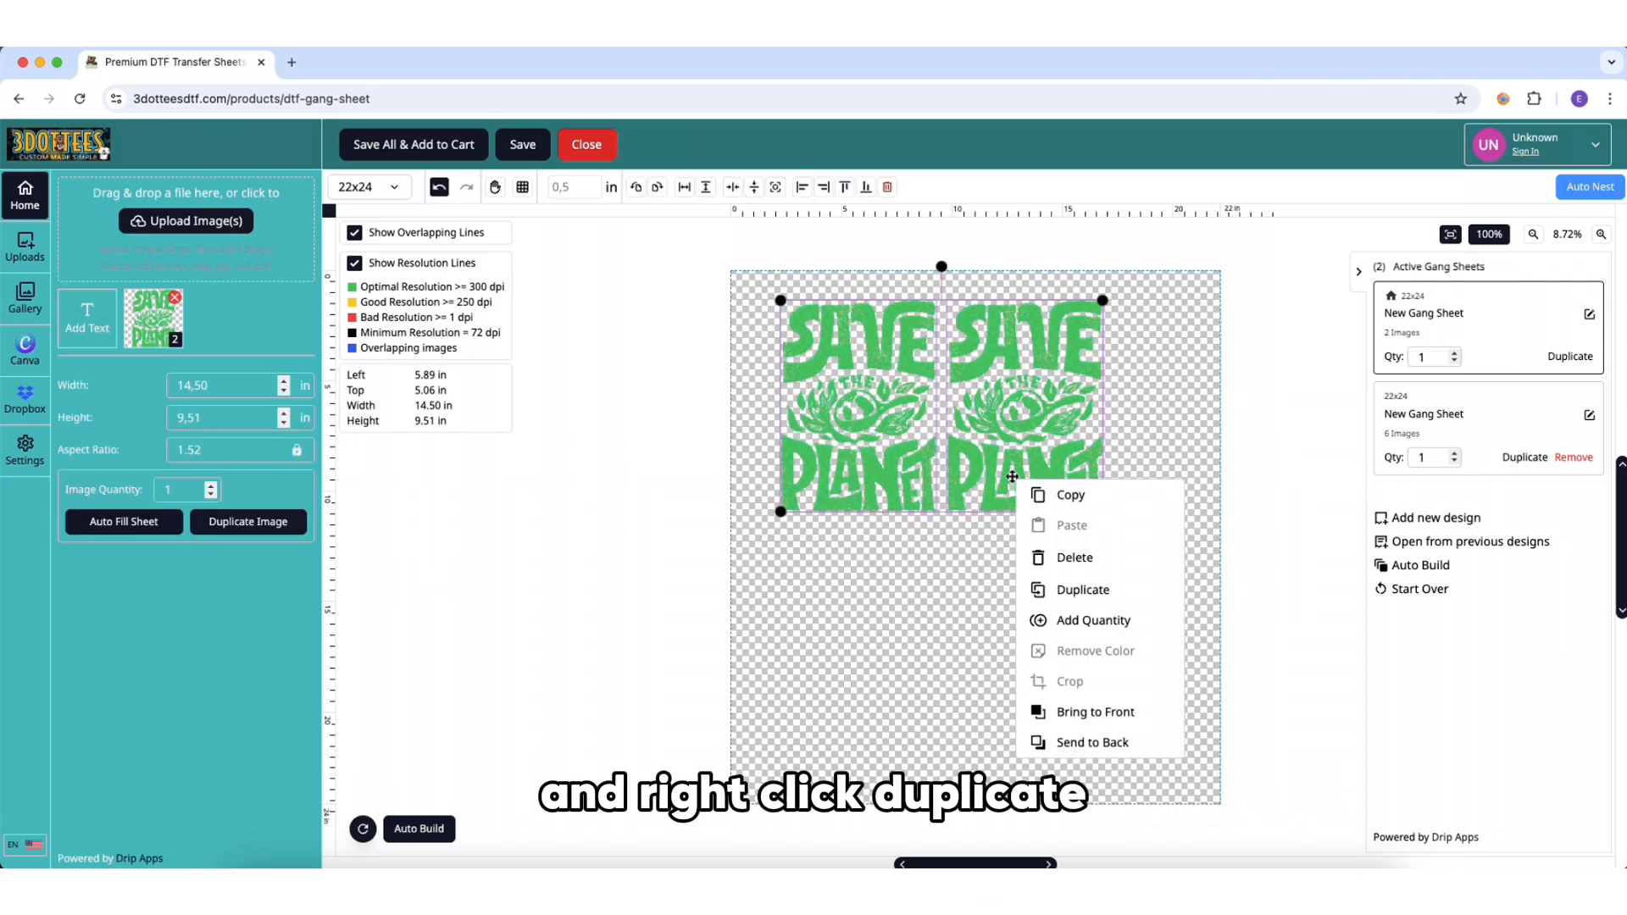
left_click(1075, 590)
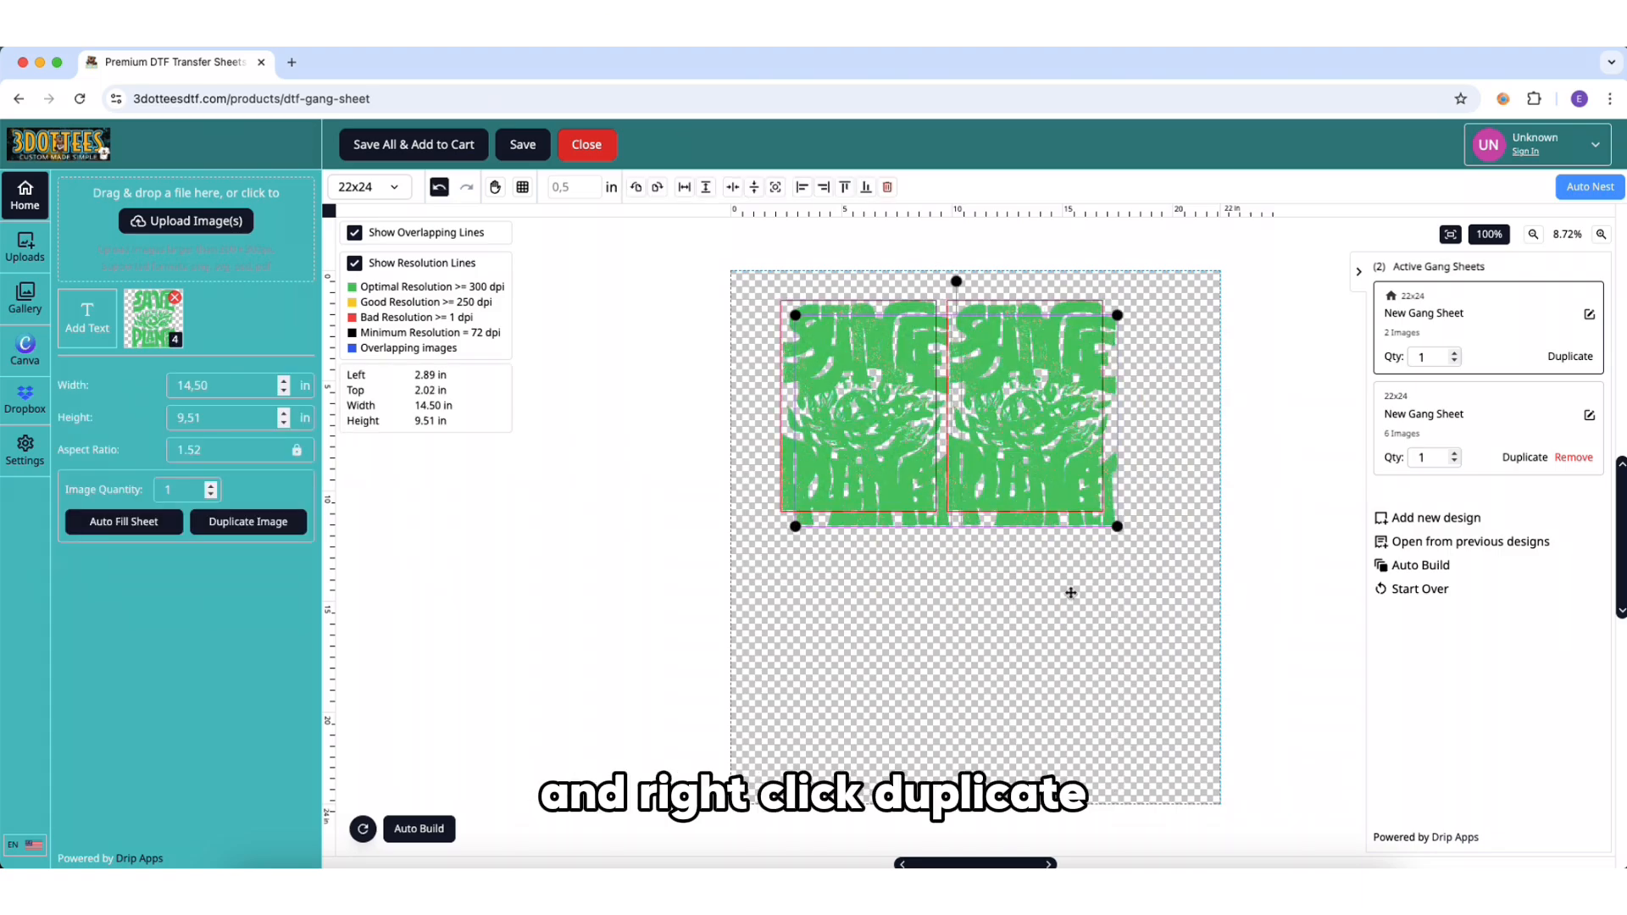
left_click_drag(1015, 414, 1017, 640)
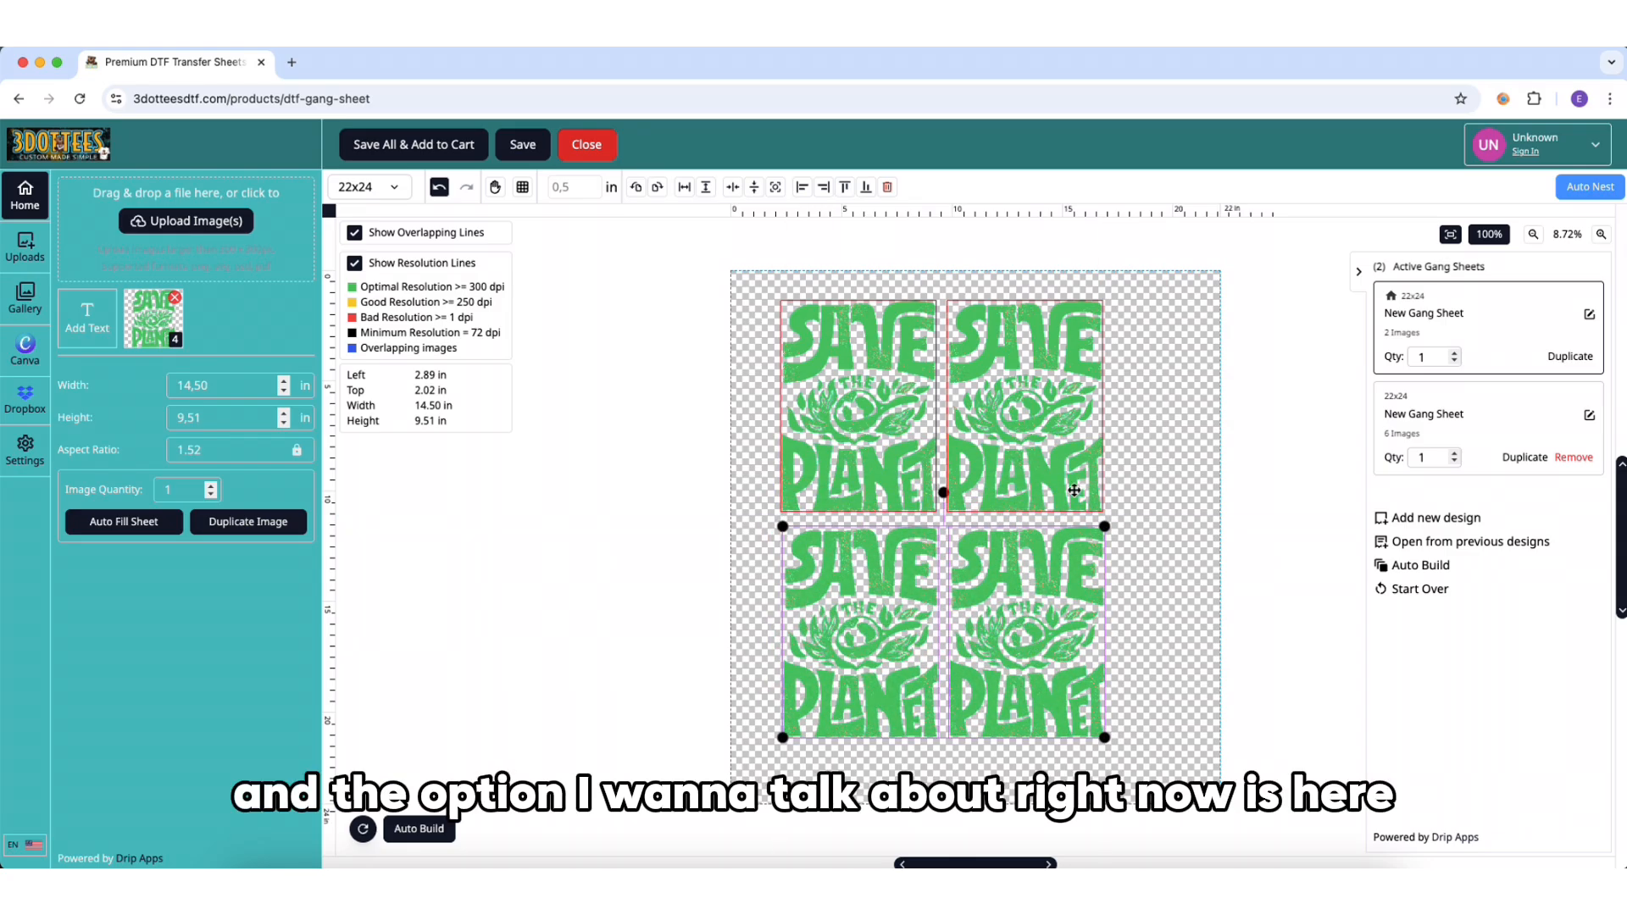
left_click(1125, 506)
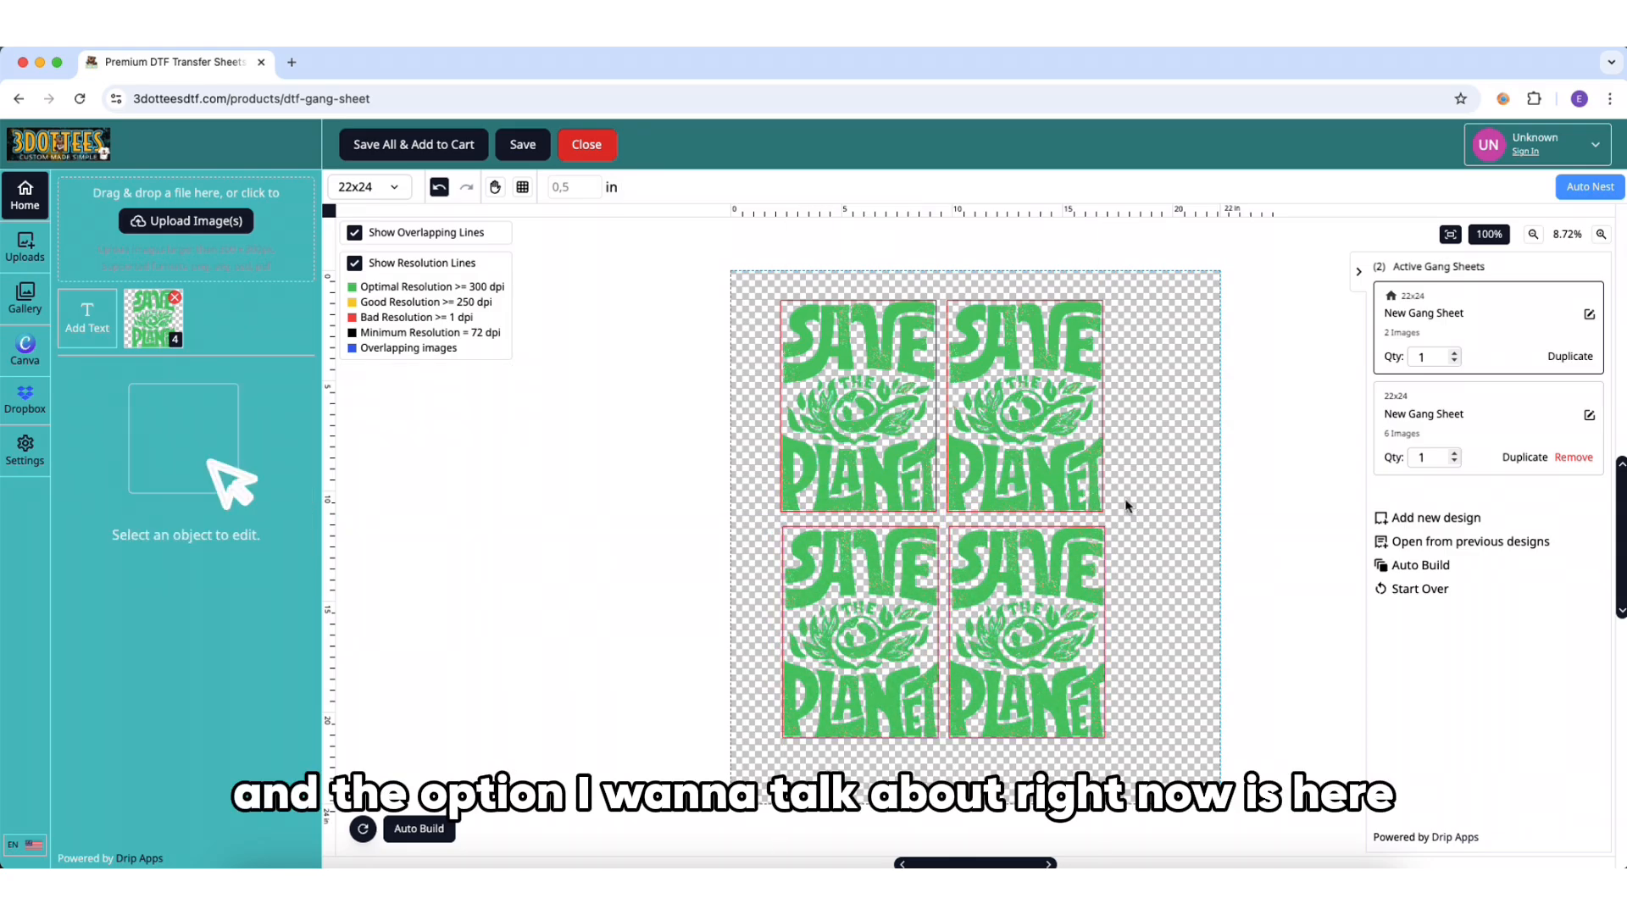
left_click(1593, 188)
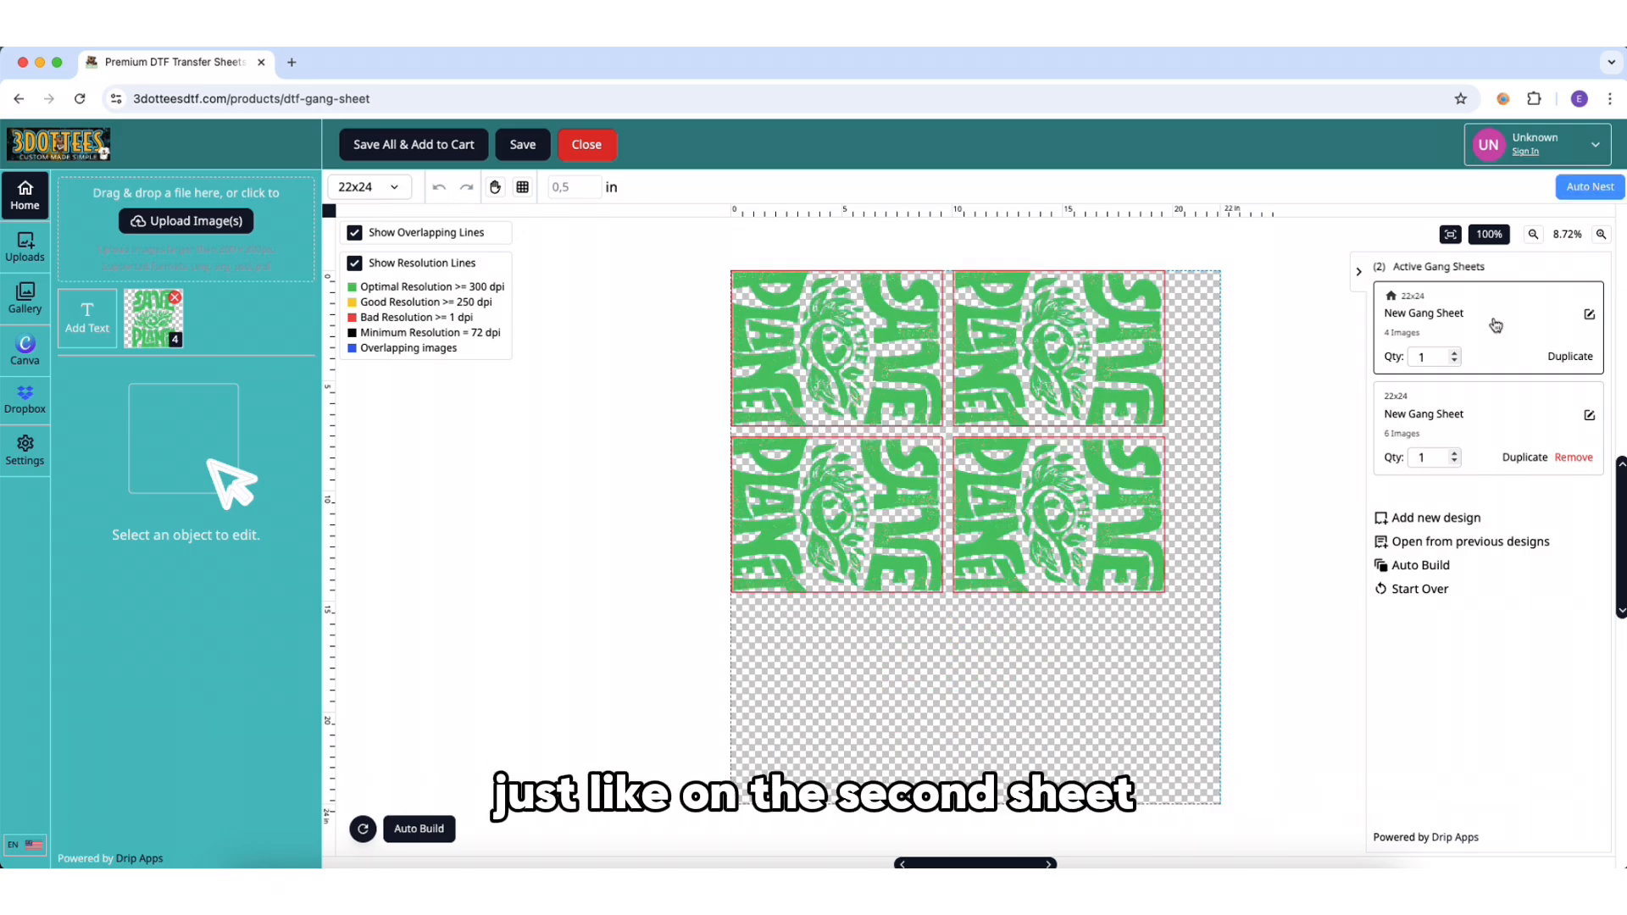
Step: On the second gang sheet, select all six designs and move them to about 0.54 in from the left and 0.38 in from the top
left_click(1479, 412)
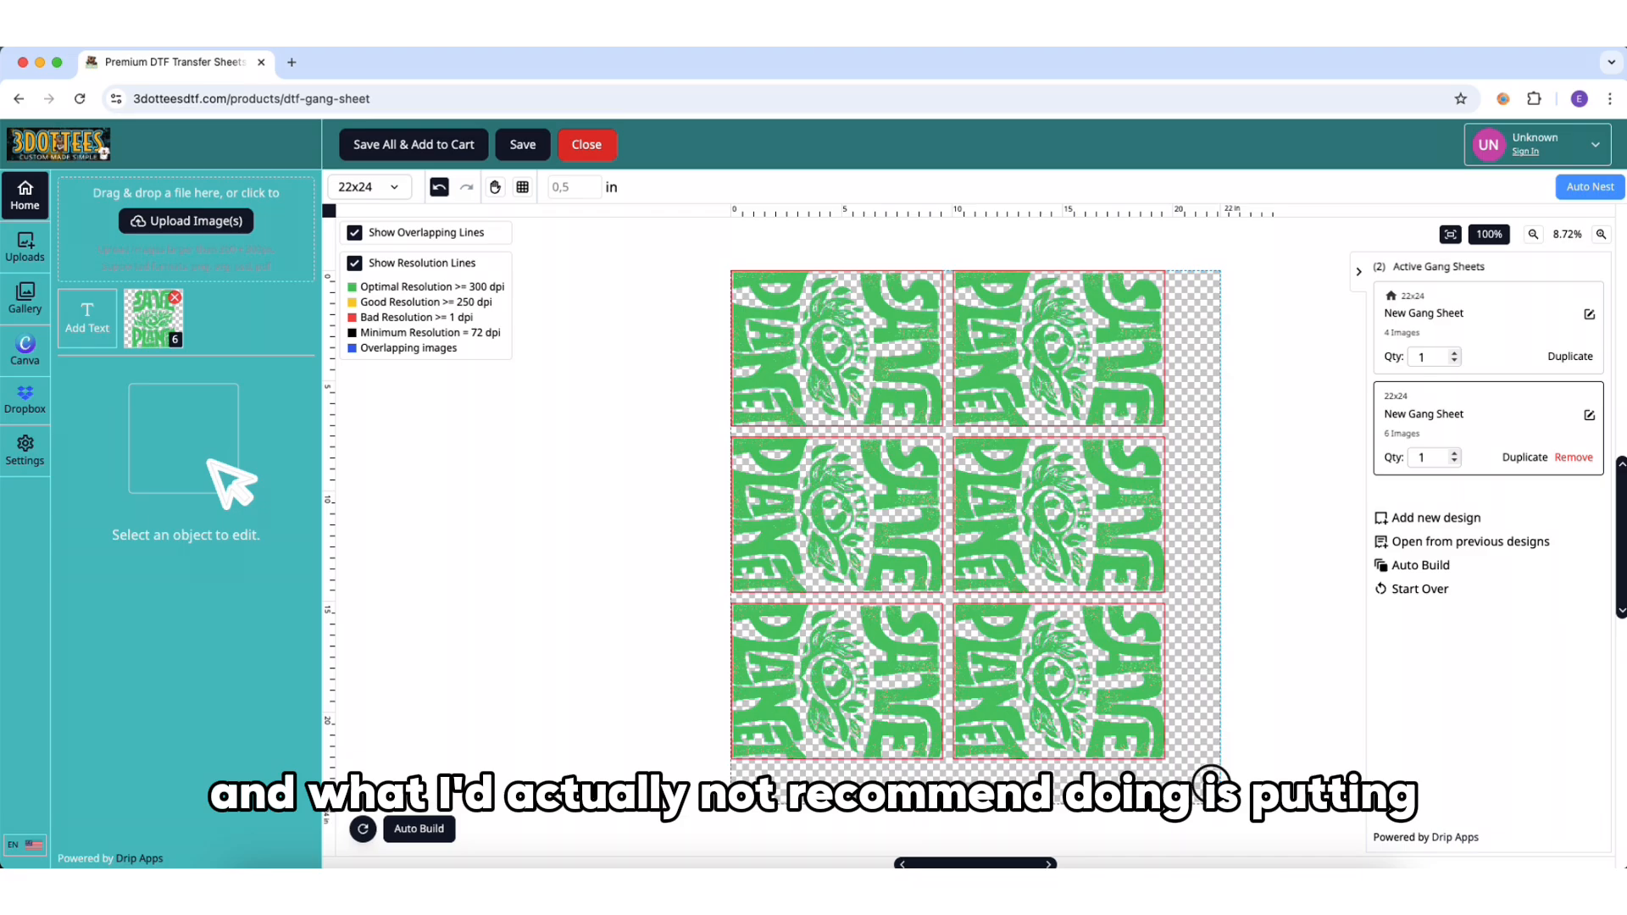
left_click_drag(1216, 798, 806, 328)
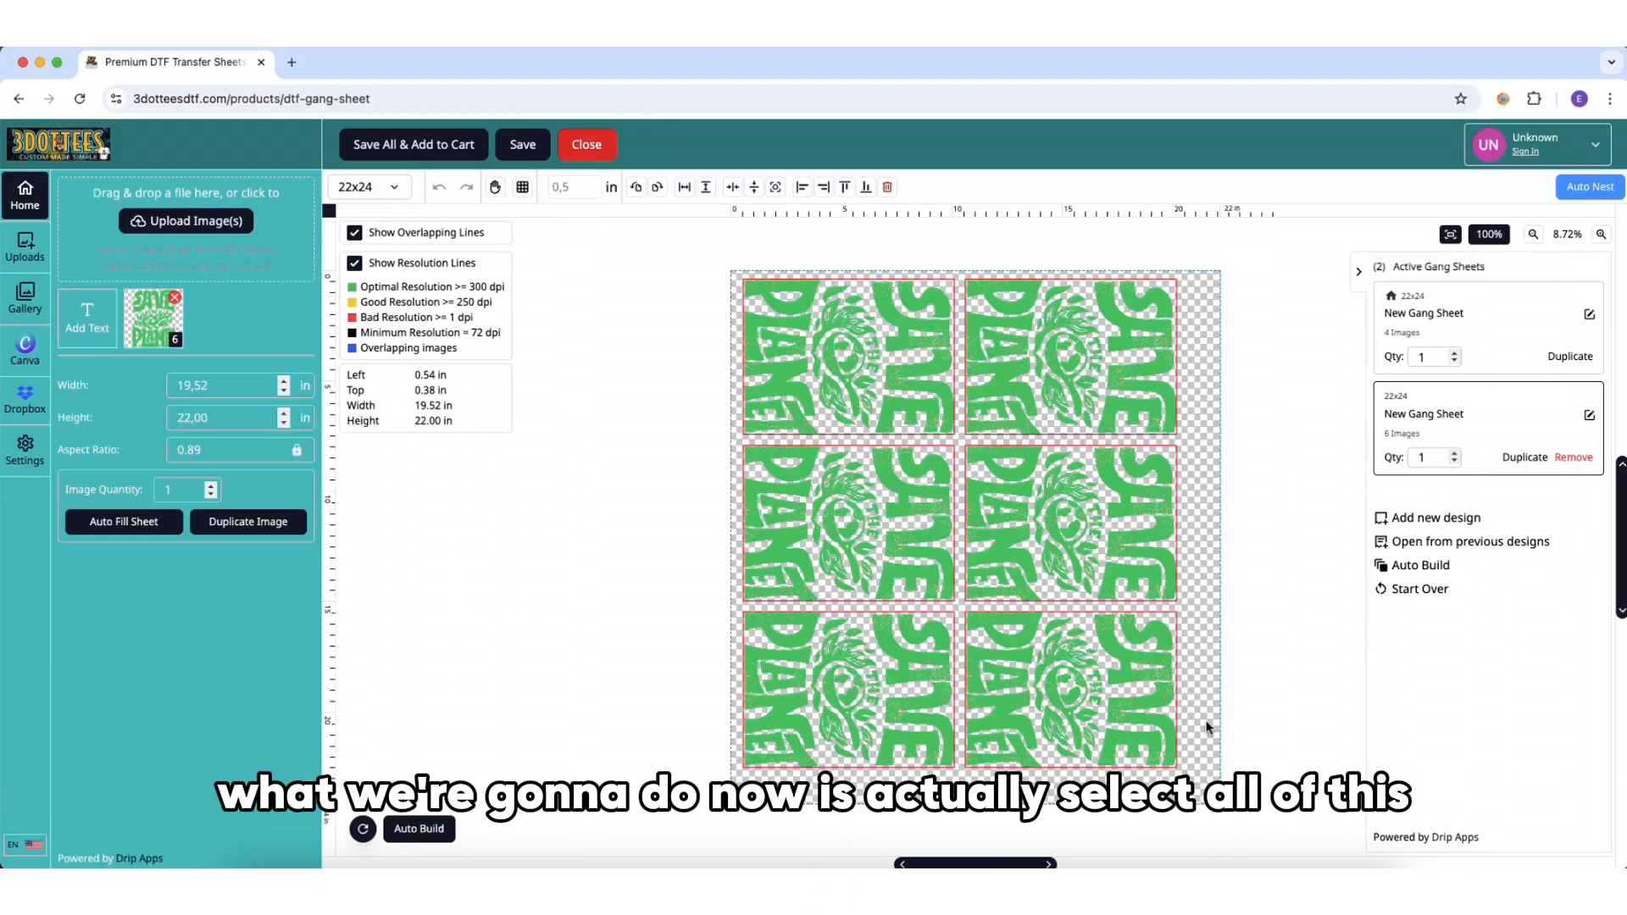
Step: Select all six designs on the second gang sheet and center them horizontally and vertically
left_click_drag(1208, 727, 827, 328)
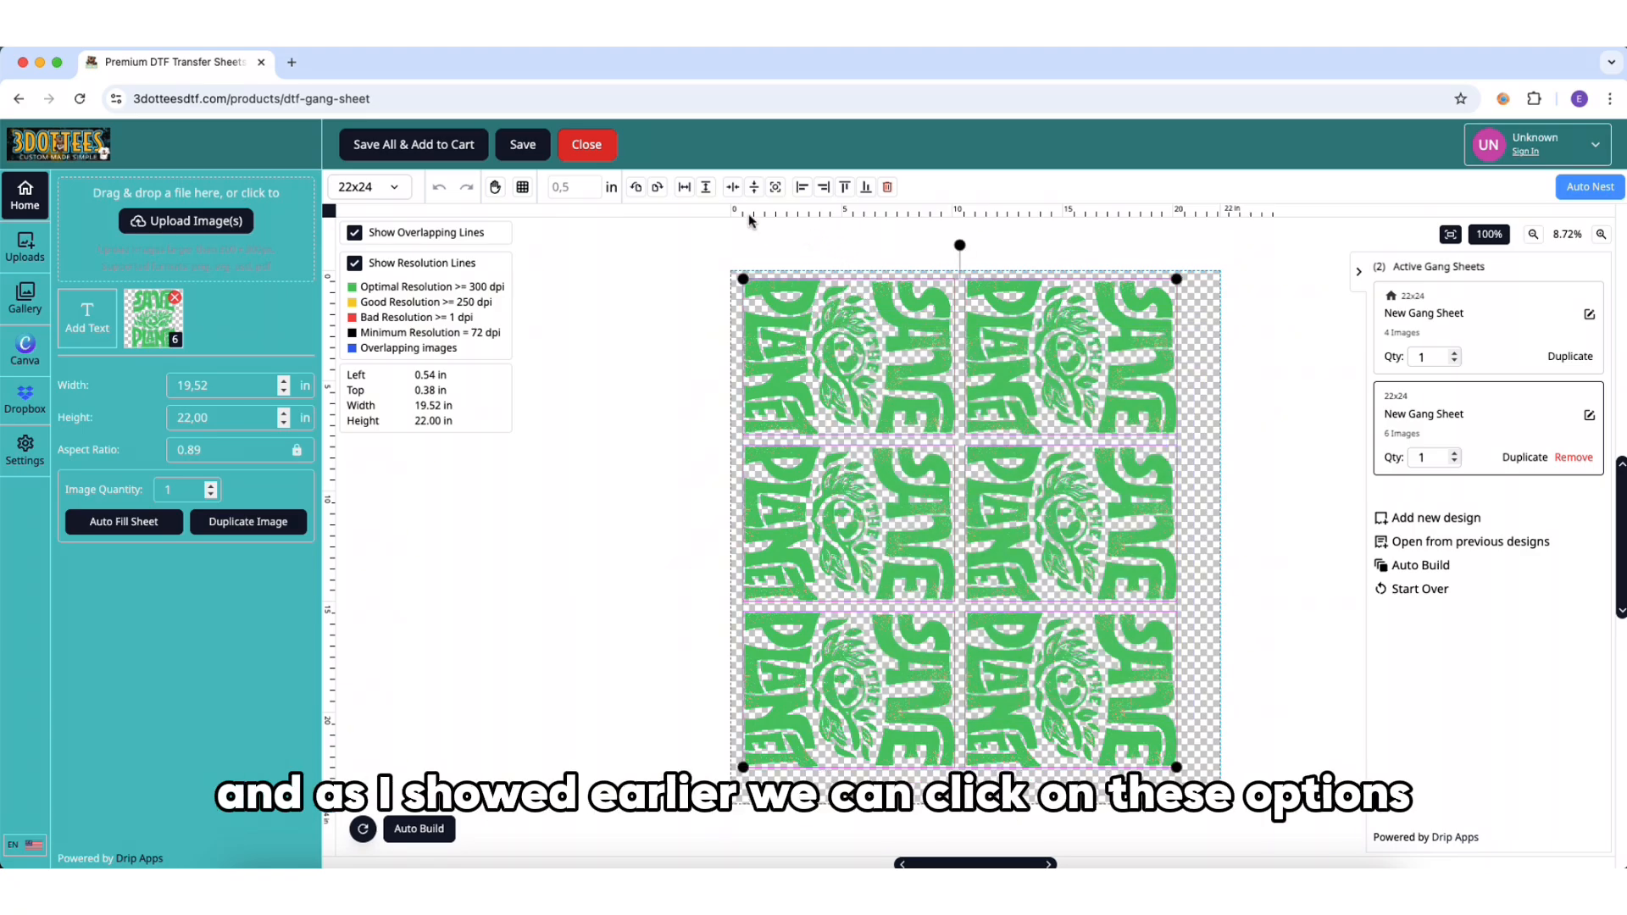
left_click(736, 192)
left_click(756, 191)
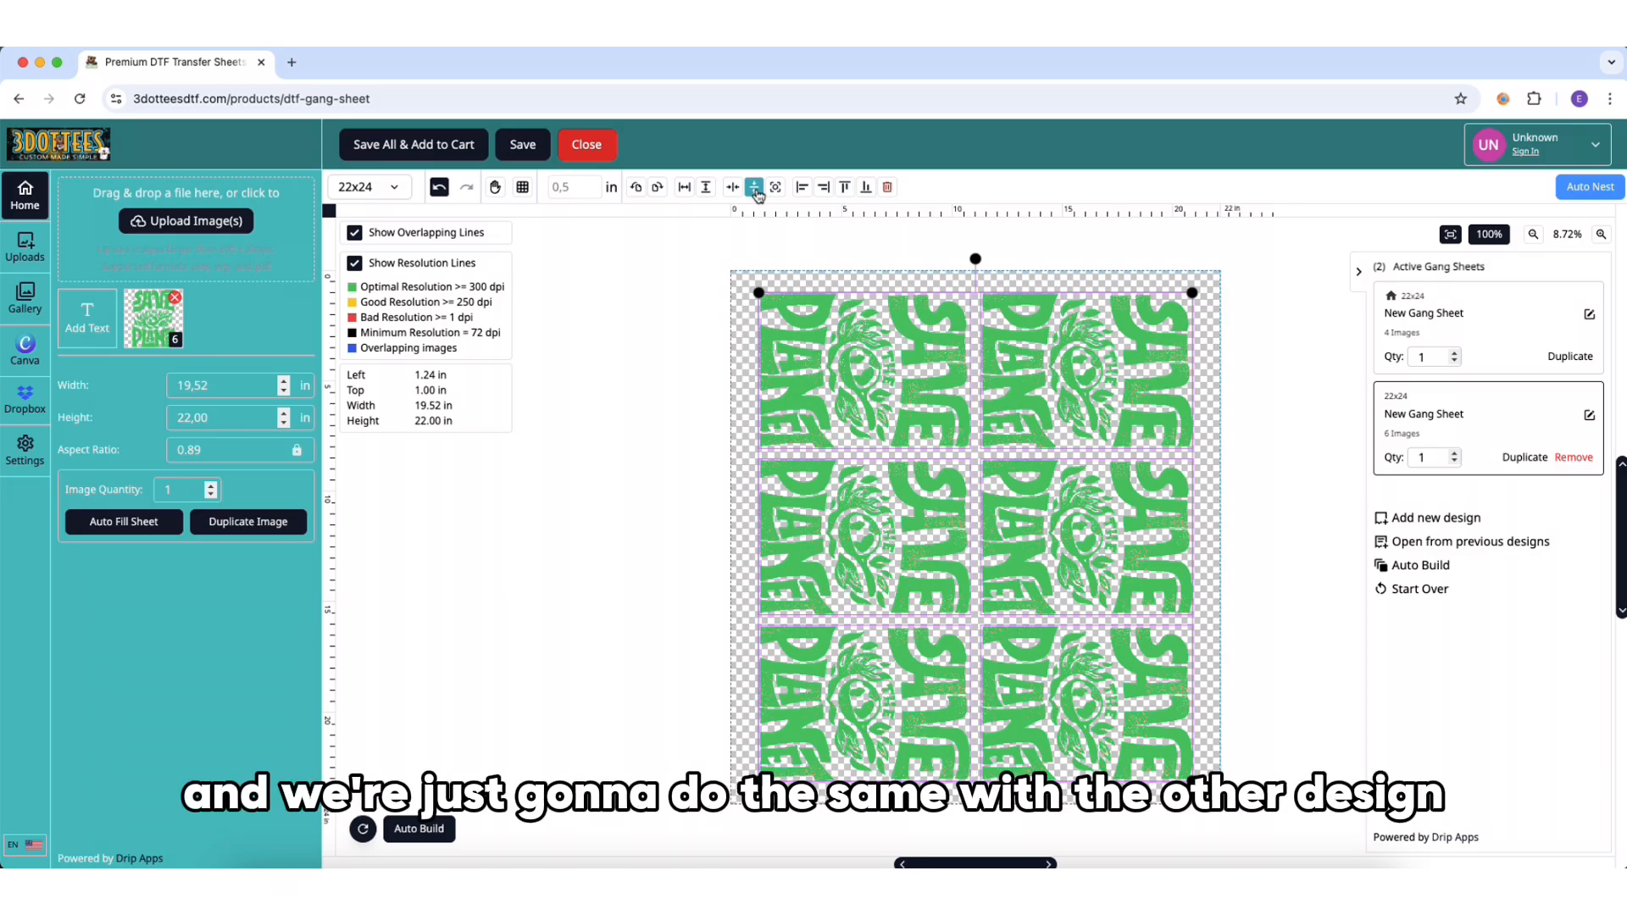
Step: Center the four designs on the first gang sheet both ways, and save all sheets for the cart review
left_click(1474, 310)
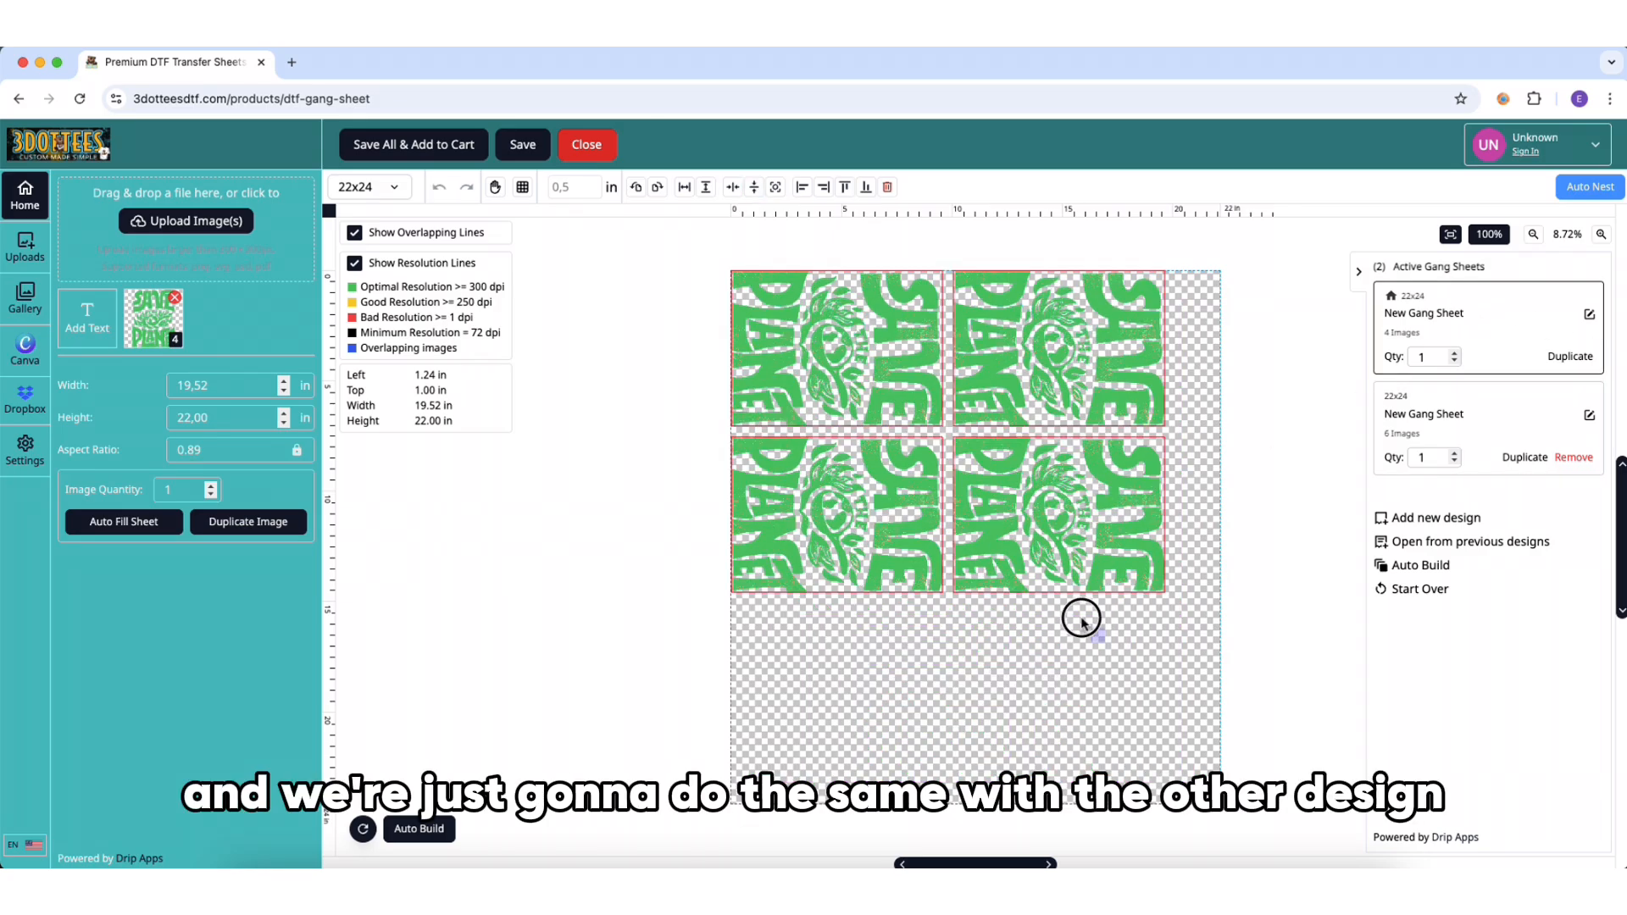
left_click_drag(1081, 623, 724, 259)
left_click(755, 189)
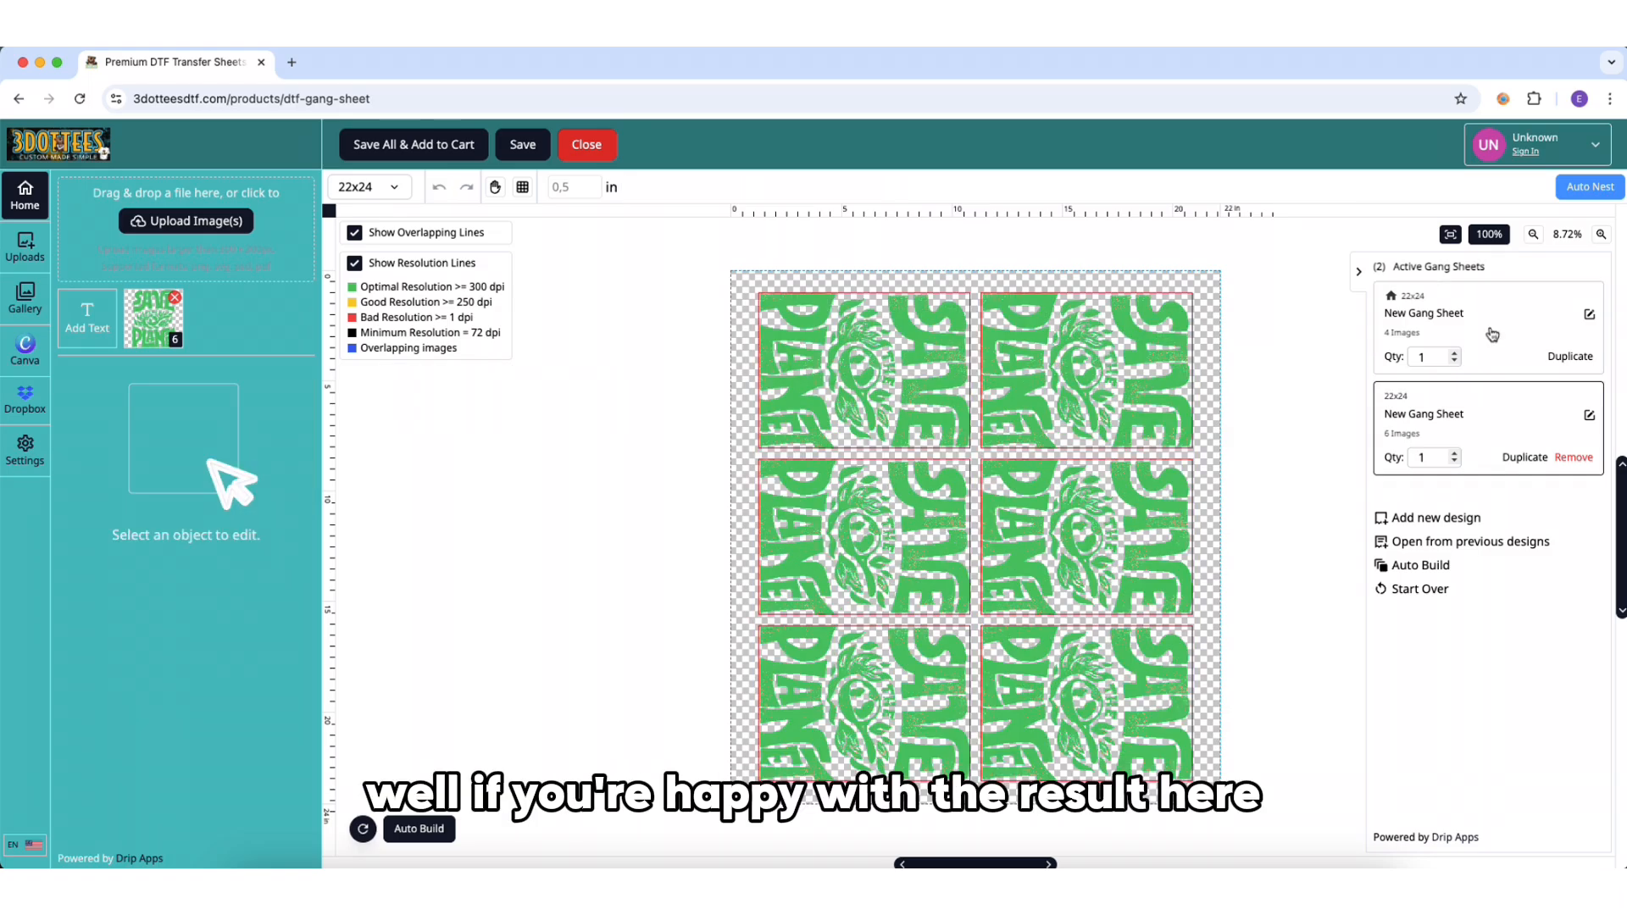
left_click(1493, 334)
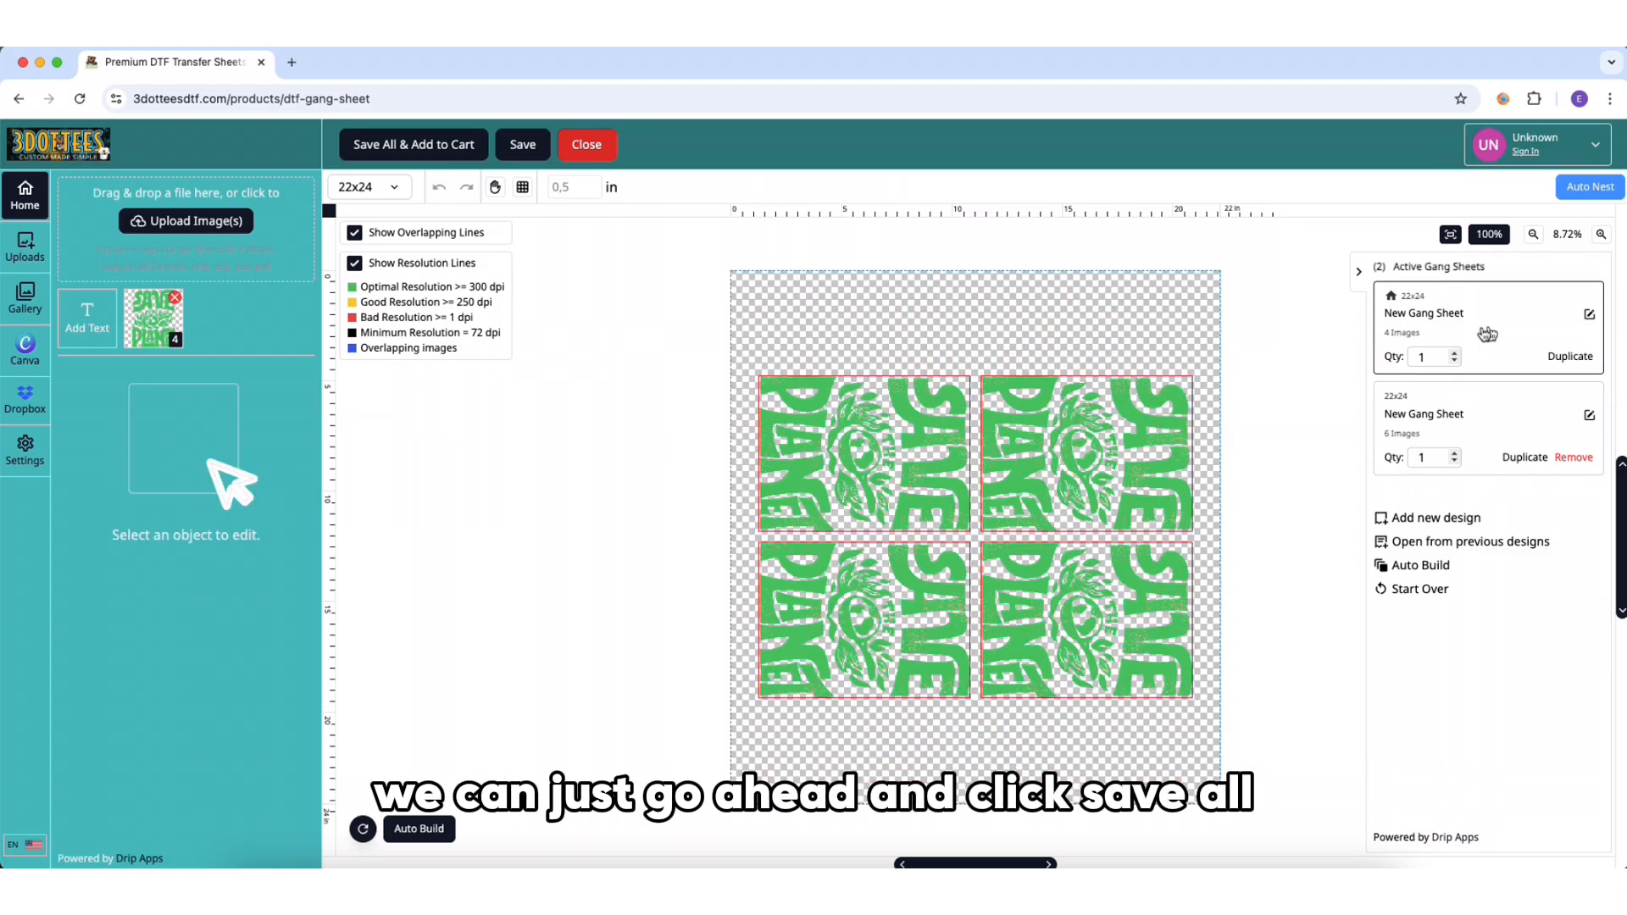
left_click(415, 145)
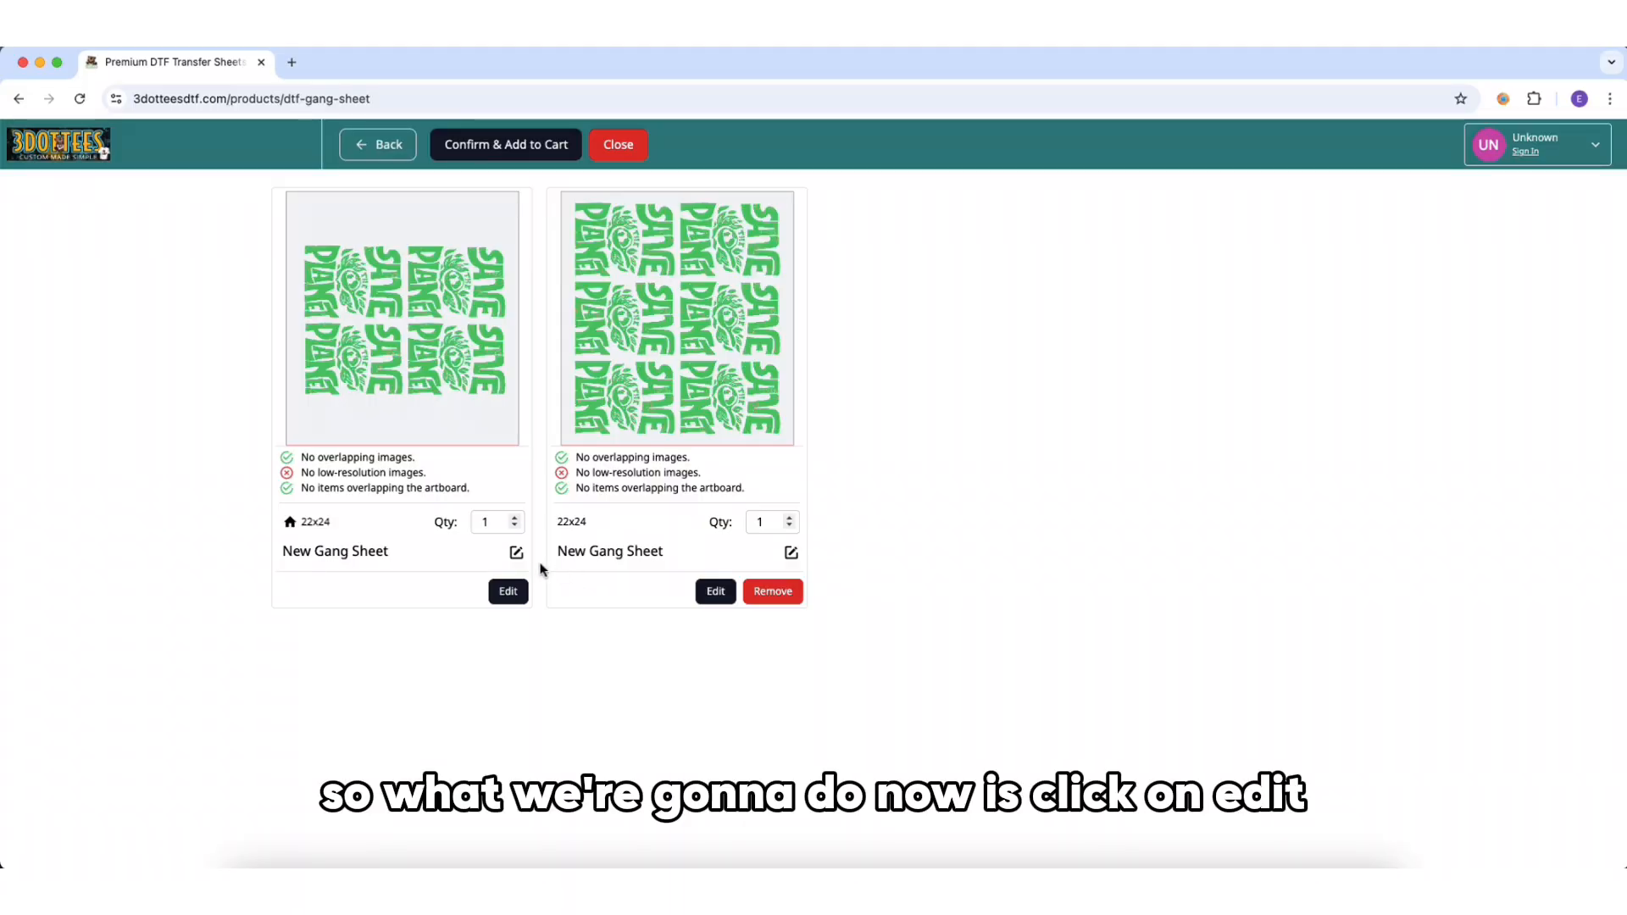
Step: Reopen the first gang sheet for editing, select its four designs together and set their combined width to 15 in
left_click(508, 591)
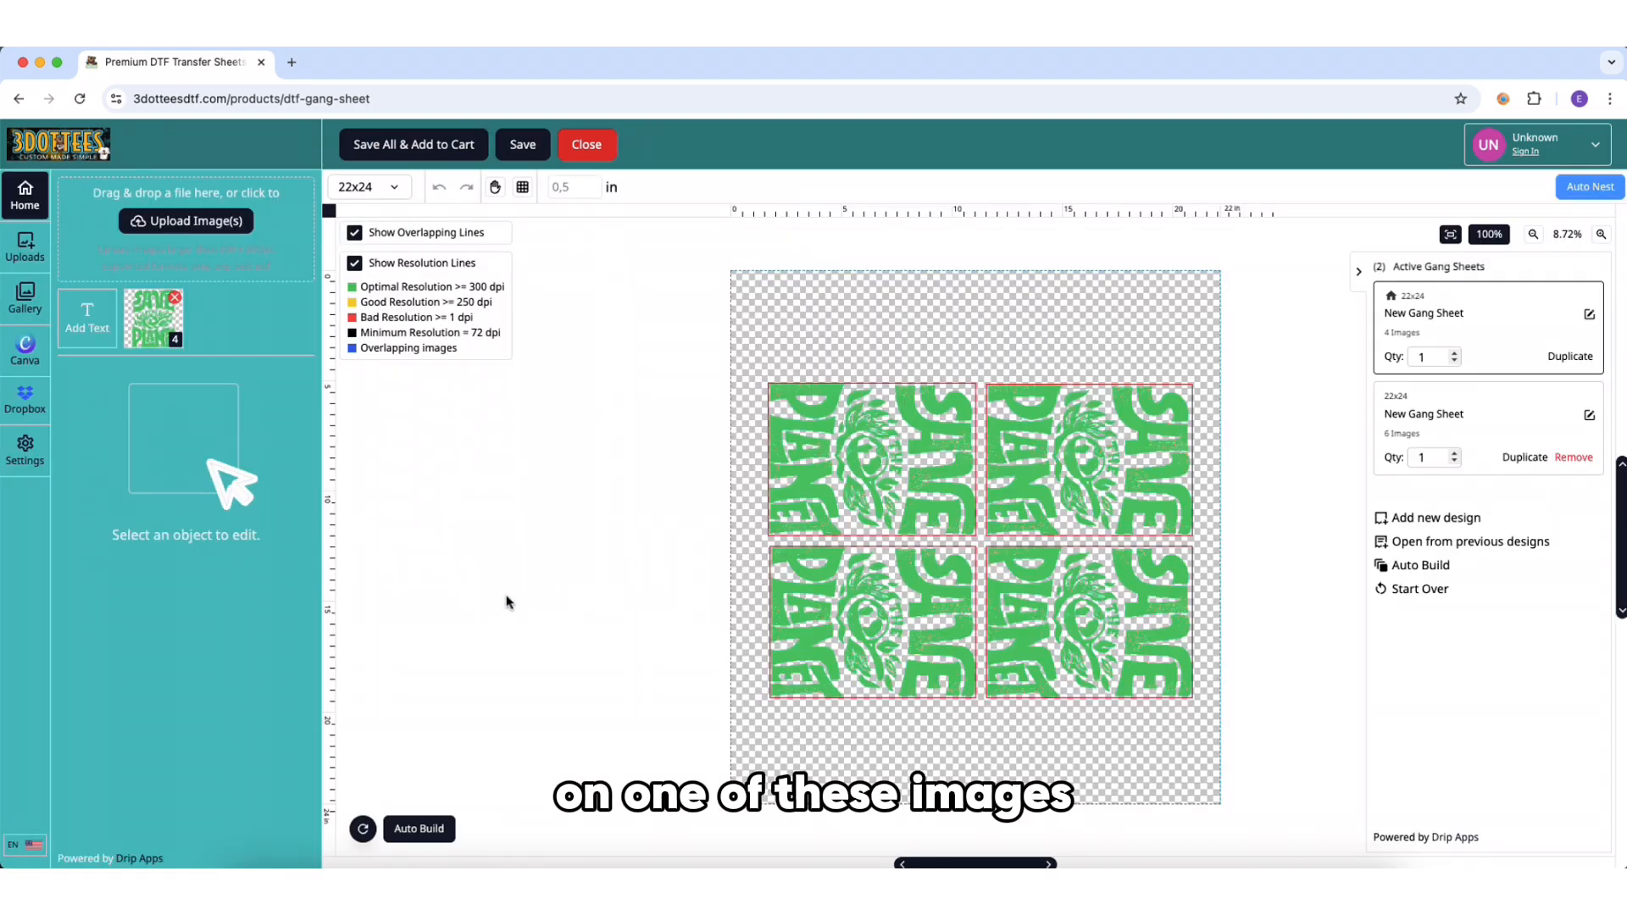
left_click_drag(1114, 740, 838, 459)
left_click(185, 387)
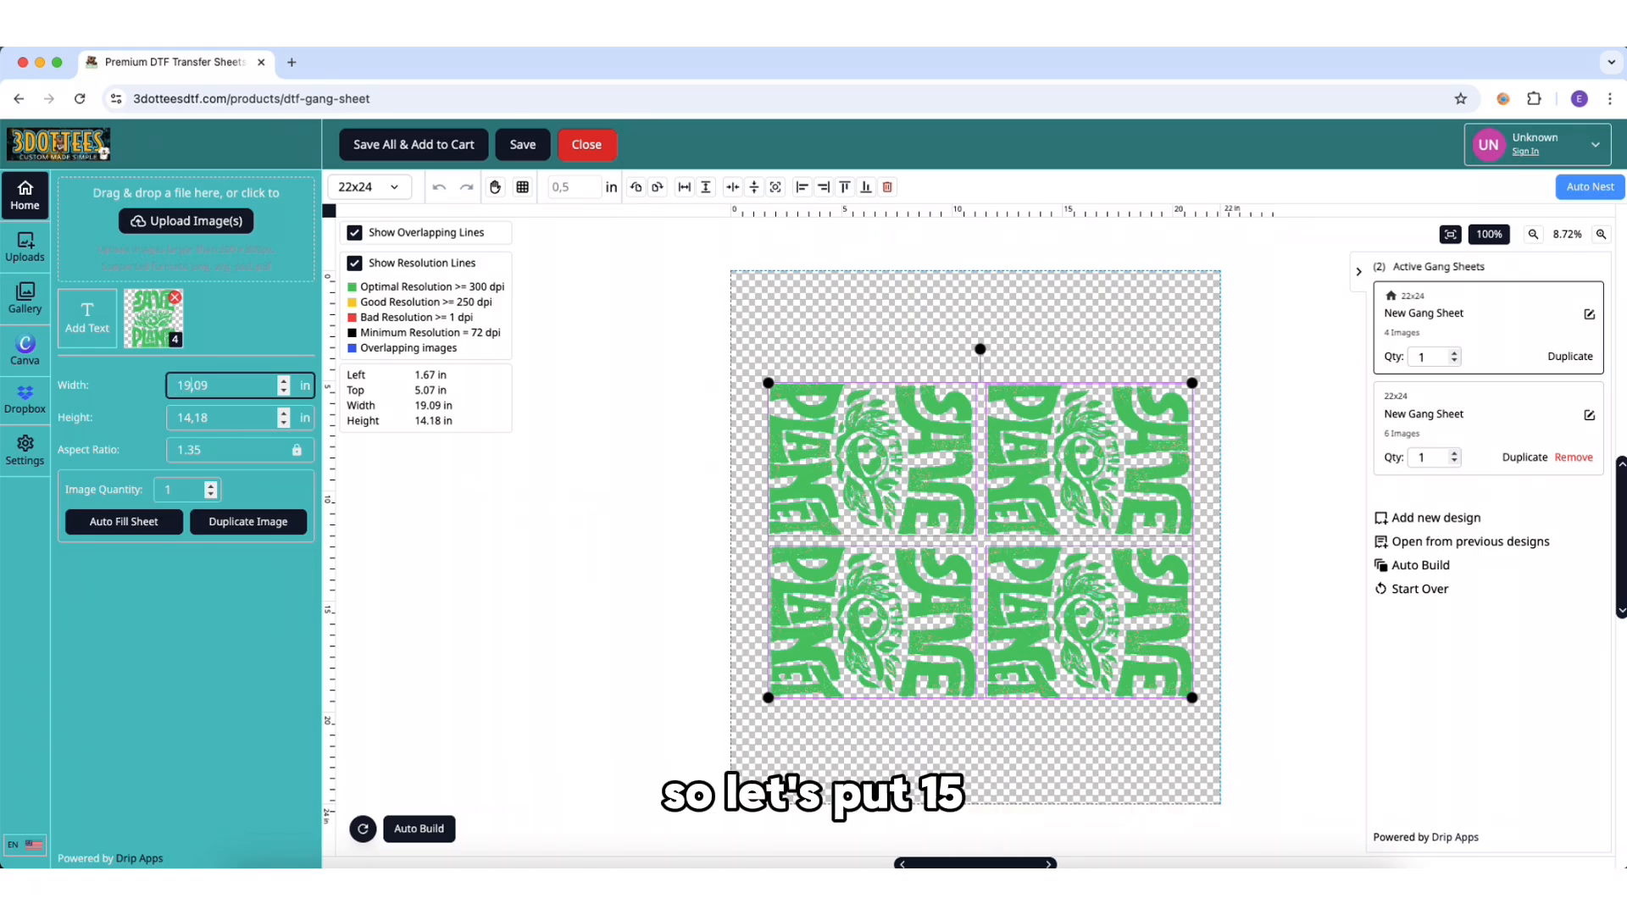
type("15")
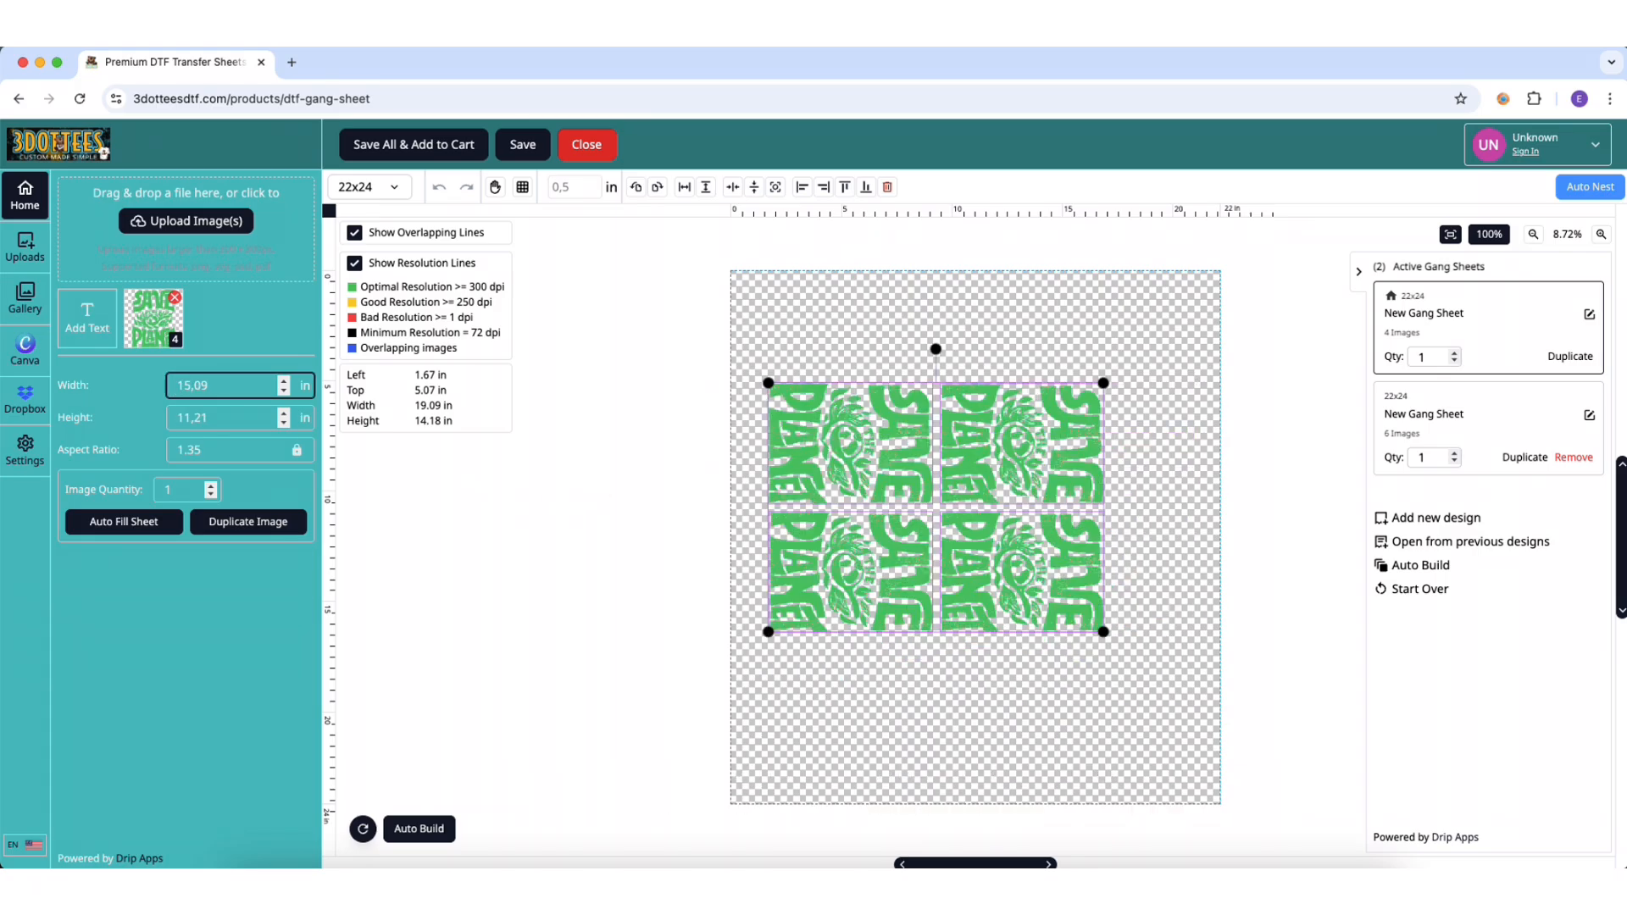
left_click(838, 371)
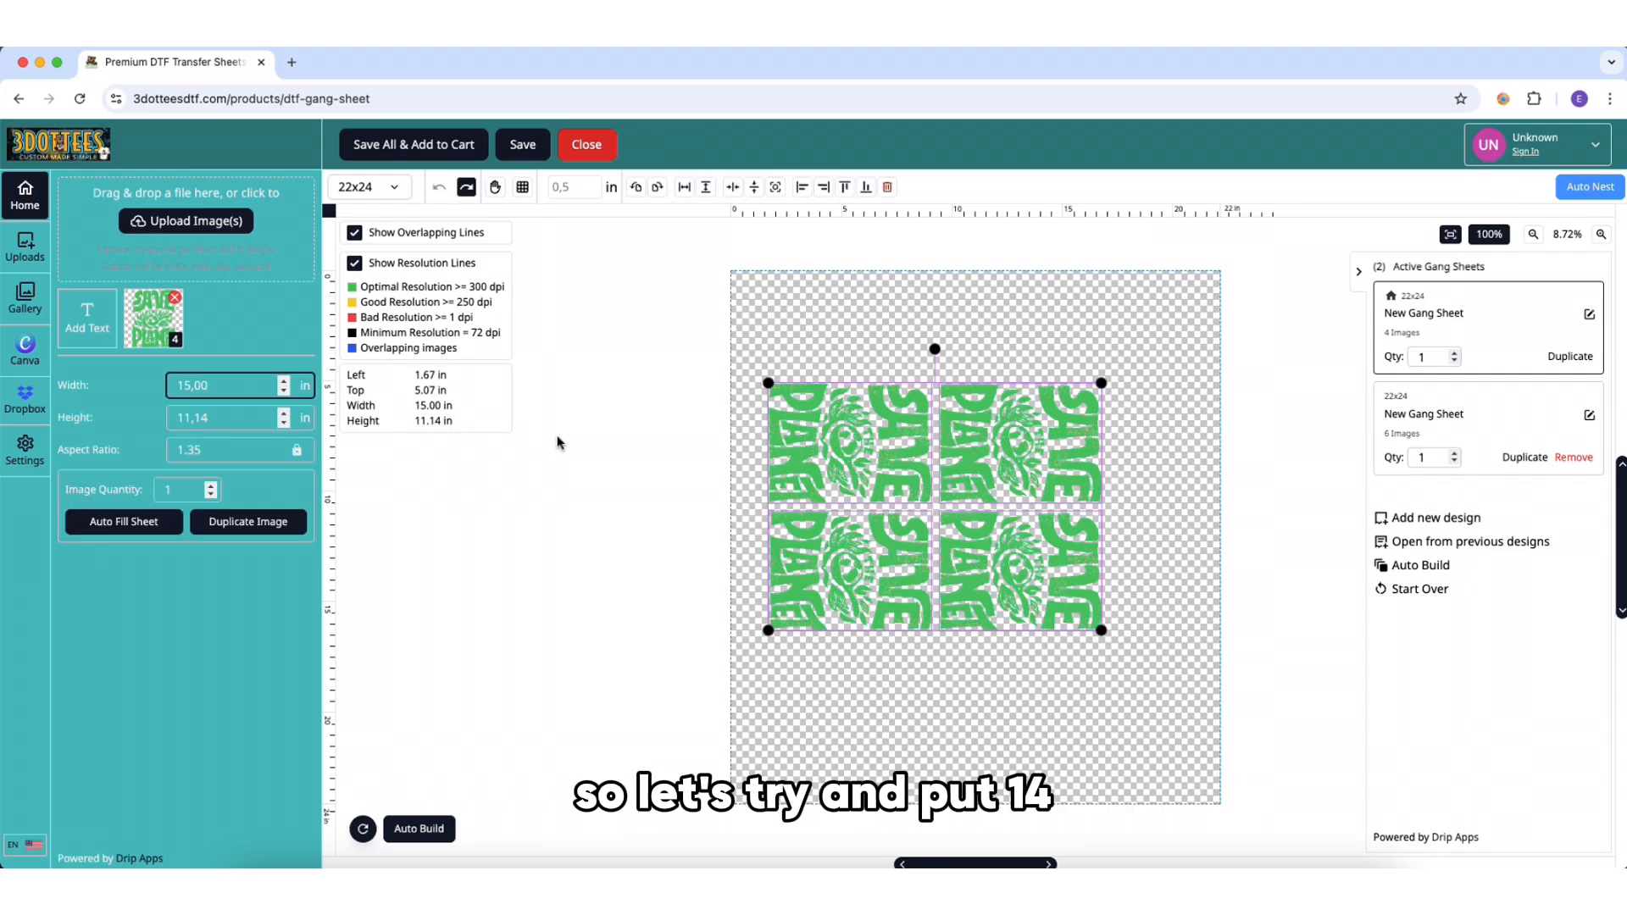
Step: Set the combined width of the four designs to 14 in and center them horizontally and vertically on the sheet
key("BackSpace")
type("4")
left_click(1082, 697)
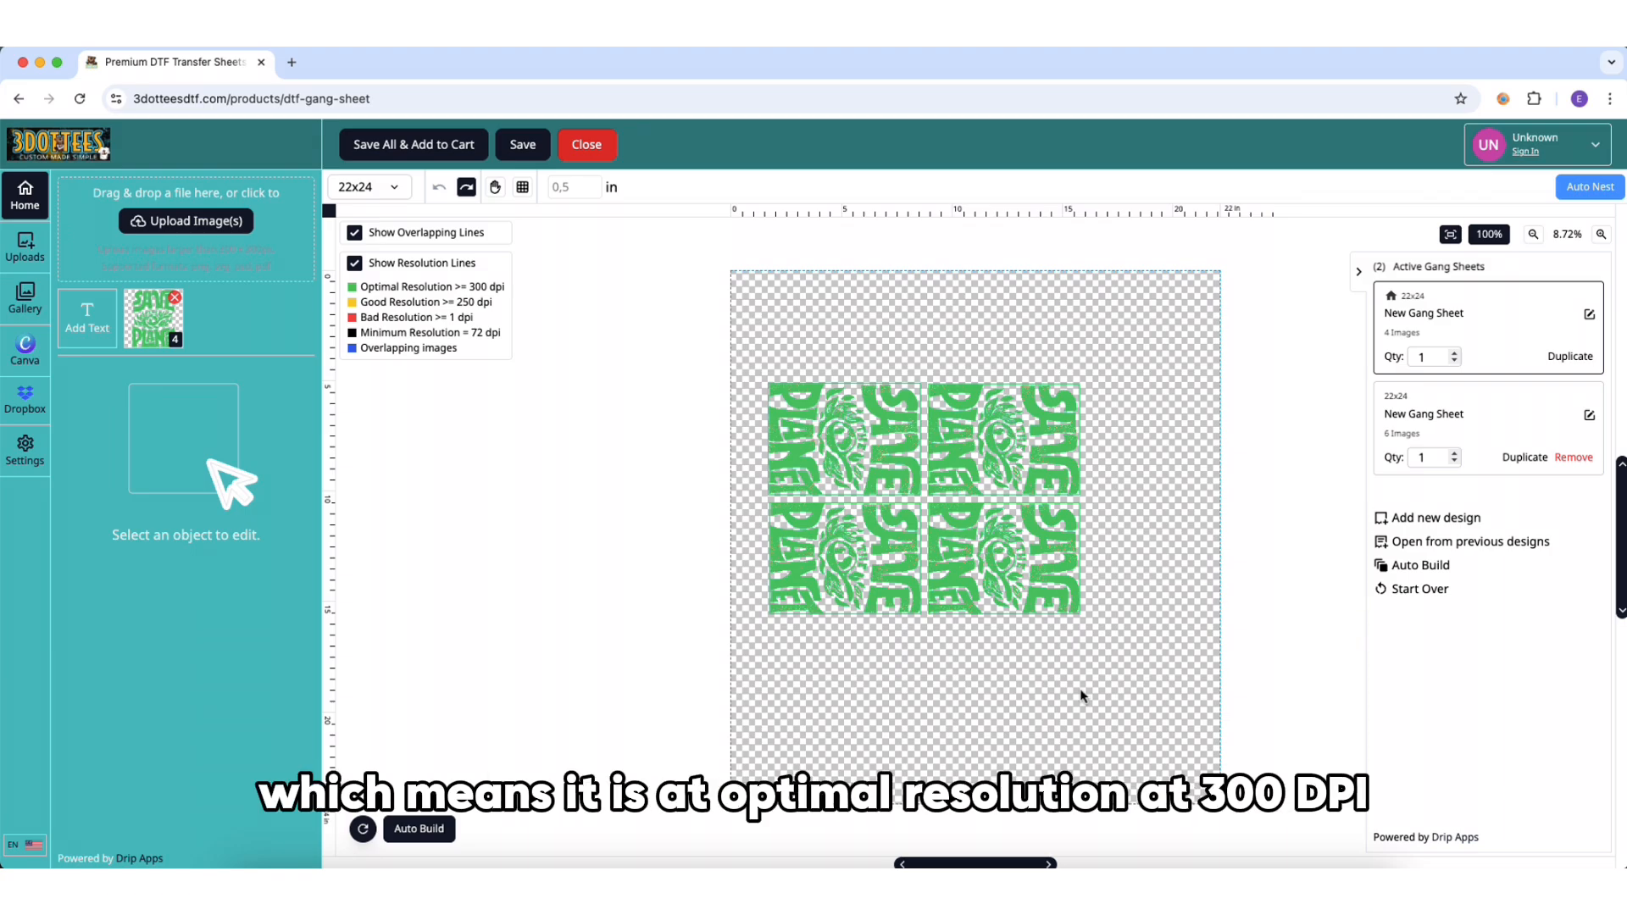
left_click(836, 429)
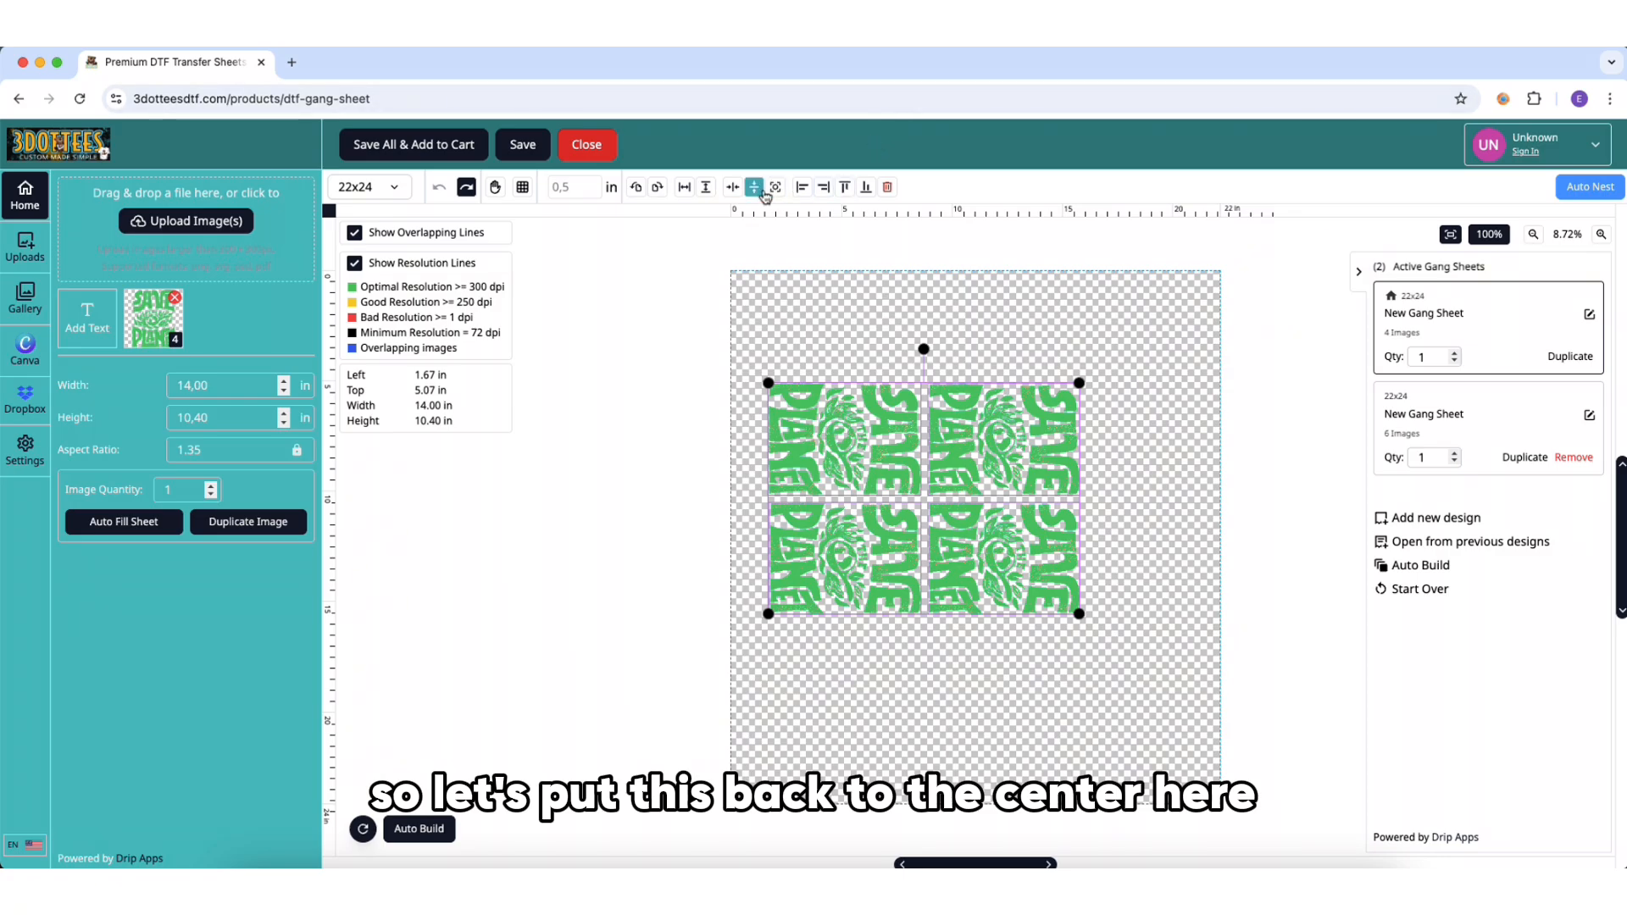
left_click(762, 192)
left_click(733, 190)
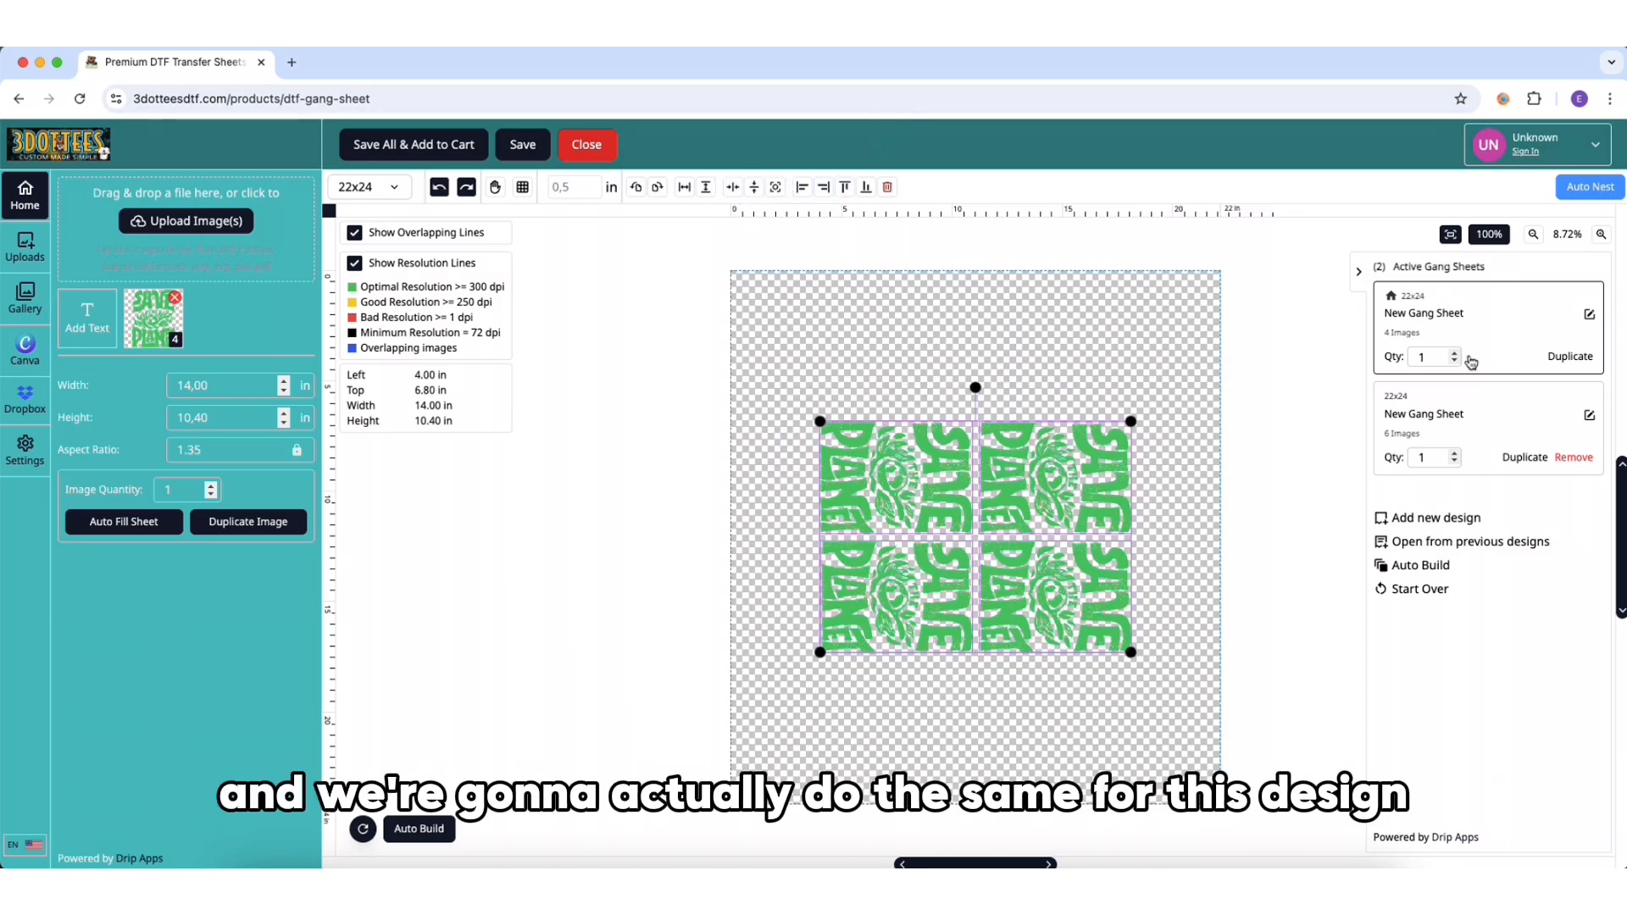
Step: On the second gang sheet, set the combined width of the six designs to 14 in and center them horizontally and vertically
left_click(1454, 412)
left_click_drag(1212, 793, 775, 379)
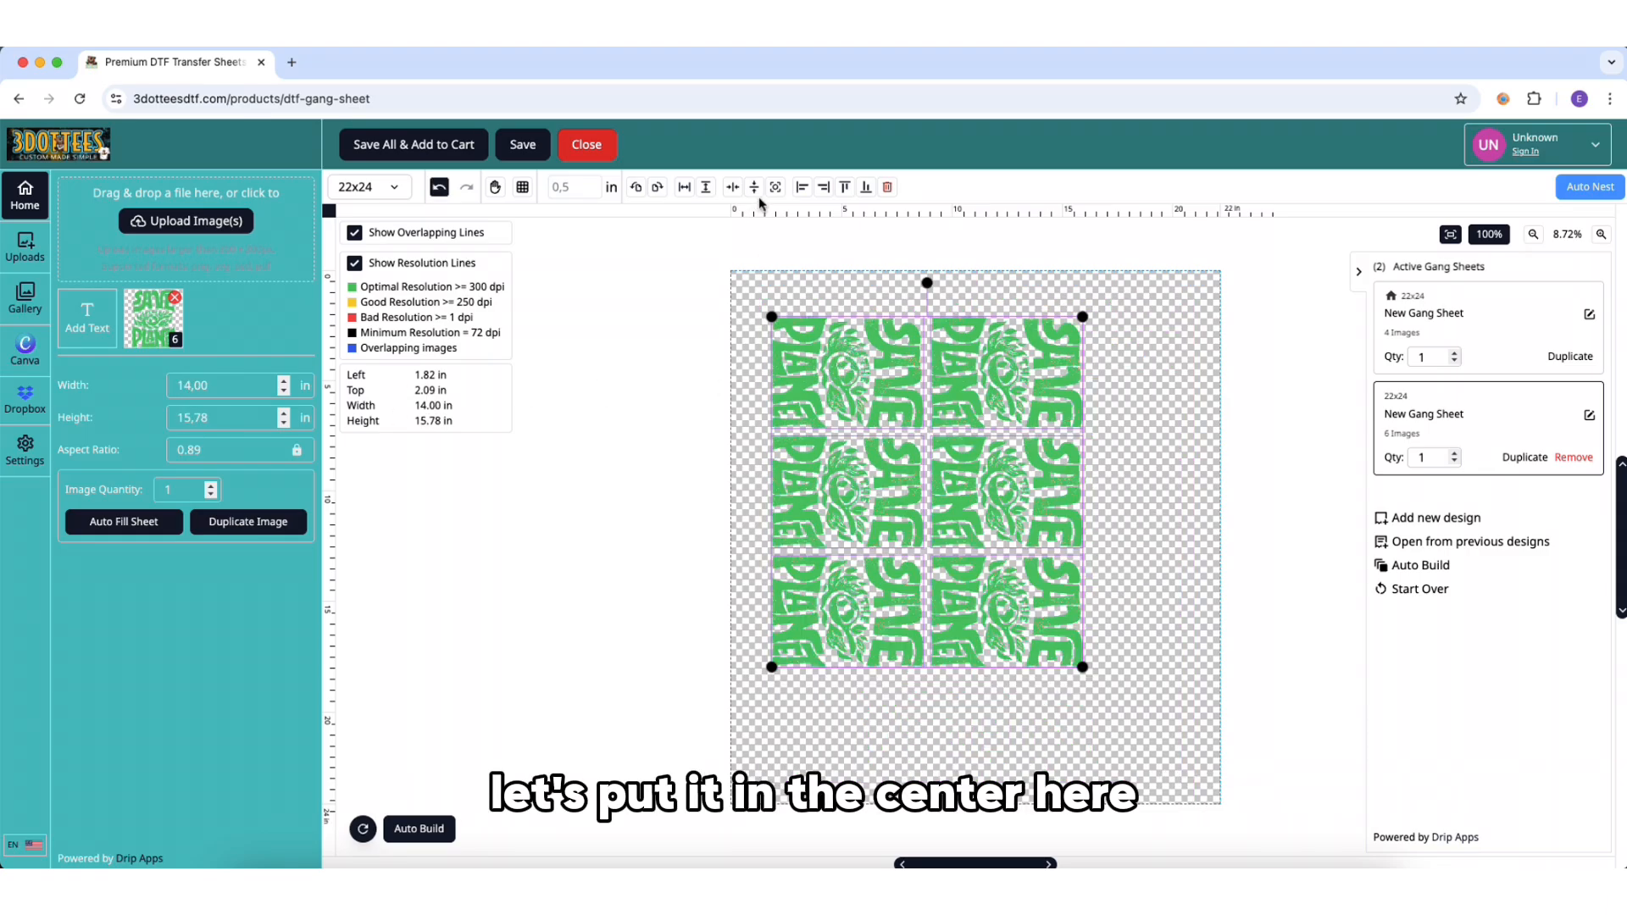
left_click(734, 188)
left_click(754, 187)
left_click(869, 429)
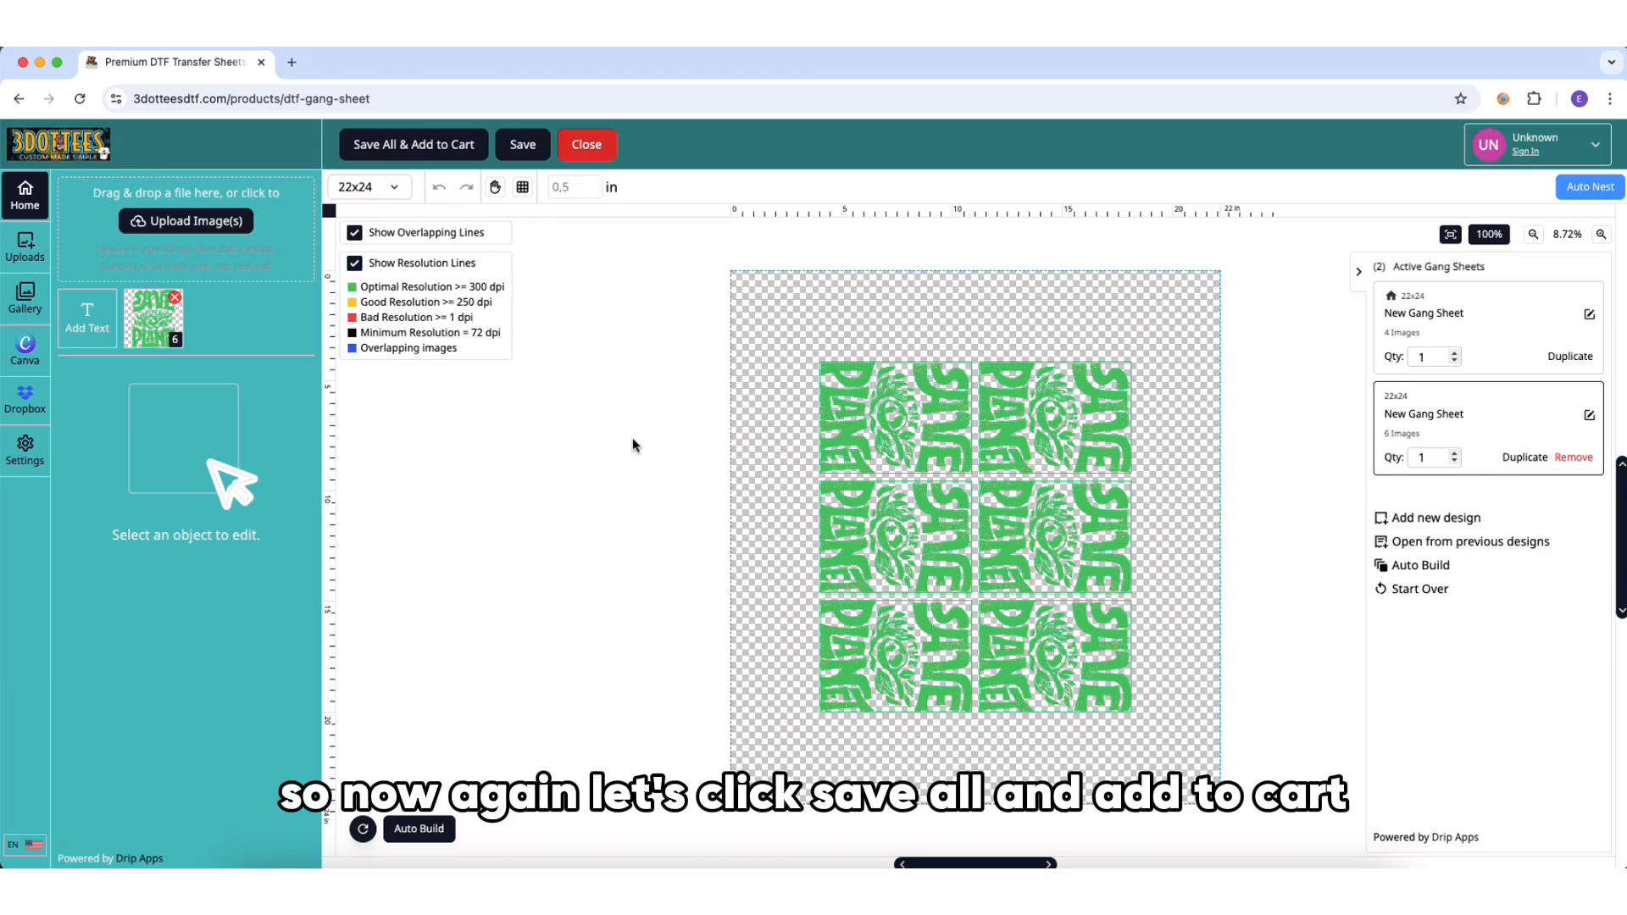
Step: Save both sheets, confirm adding them to the cart, and preview the first cart item
left_click(439, 157)
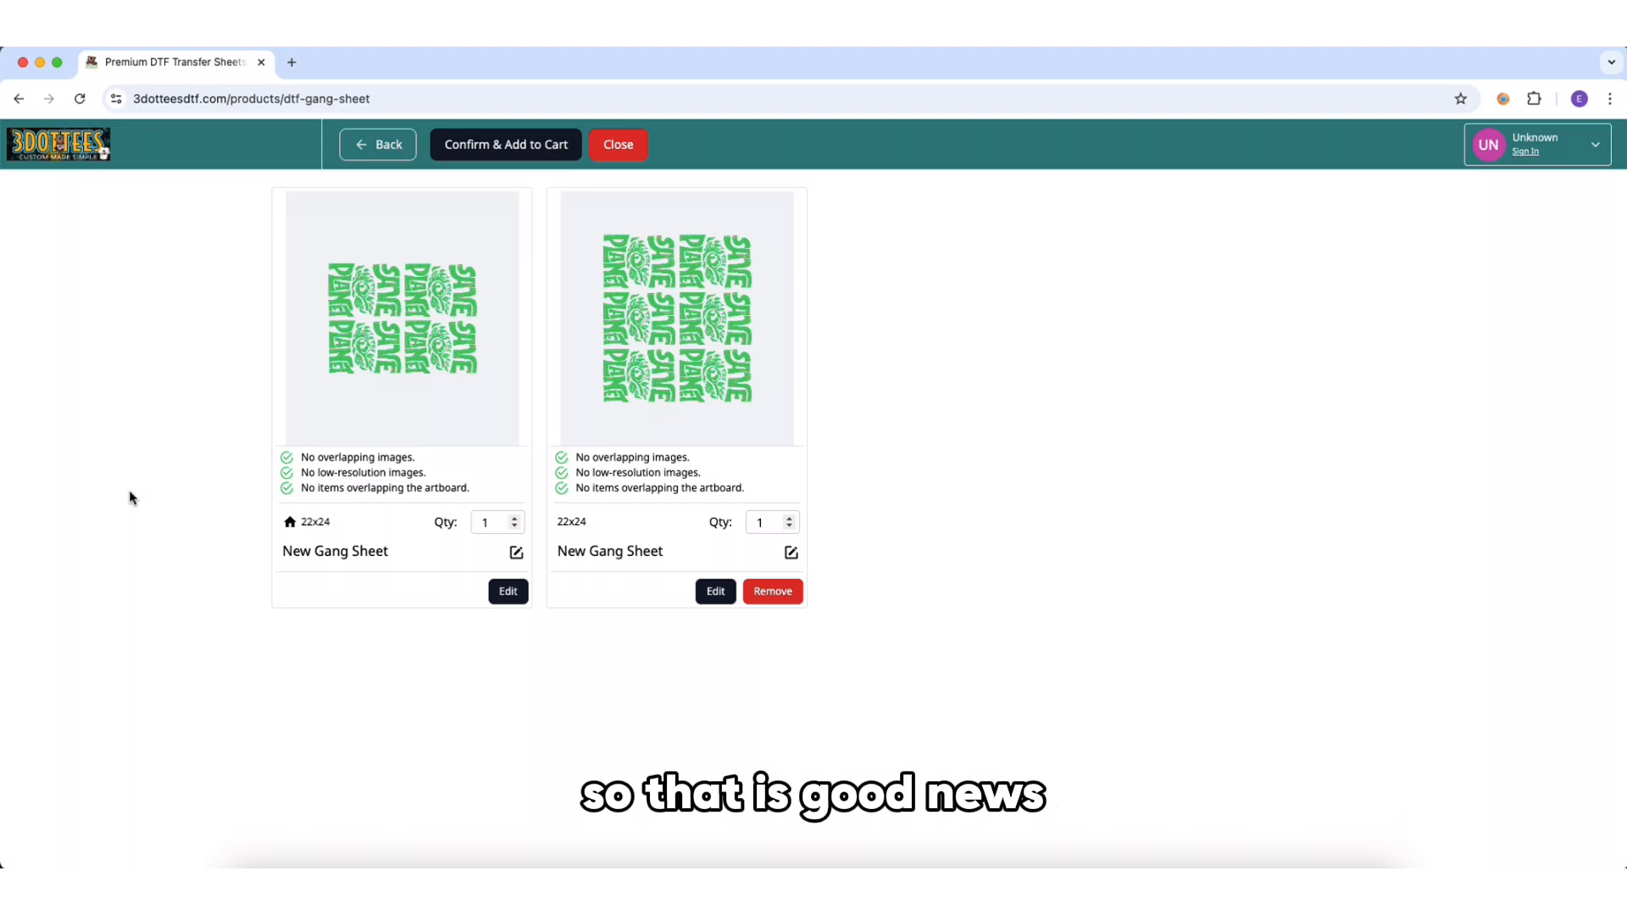
left_click(529, 153)
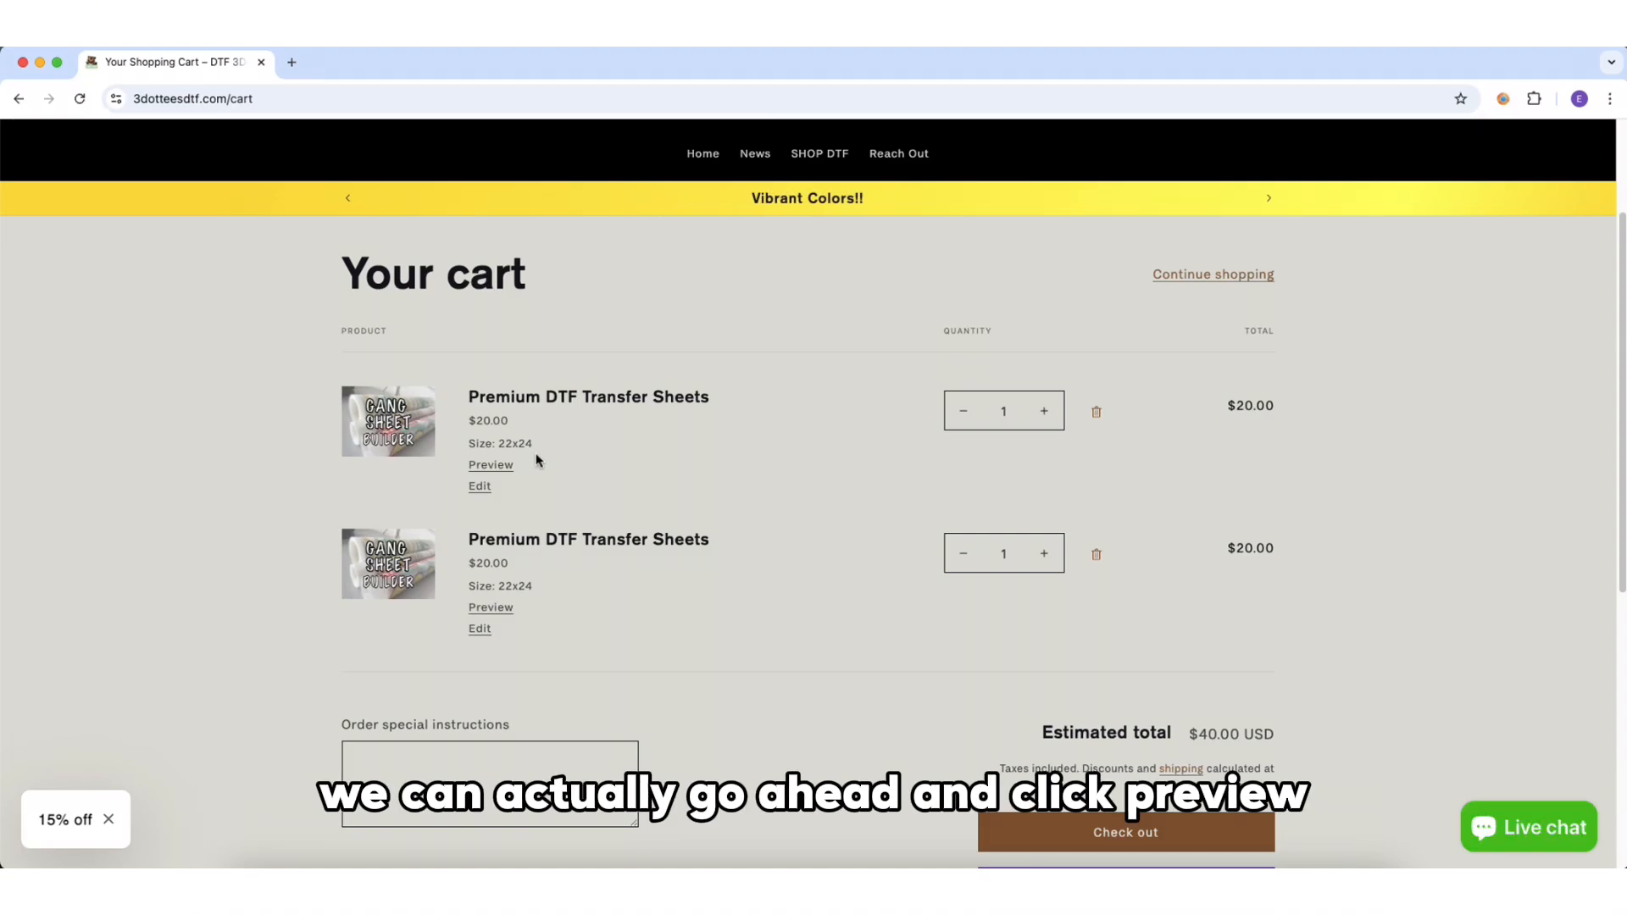
left_click(493, 466)
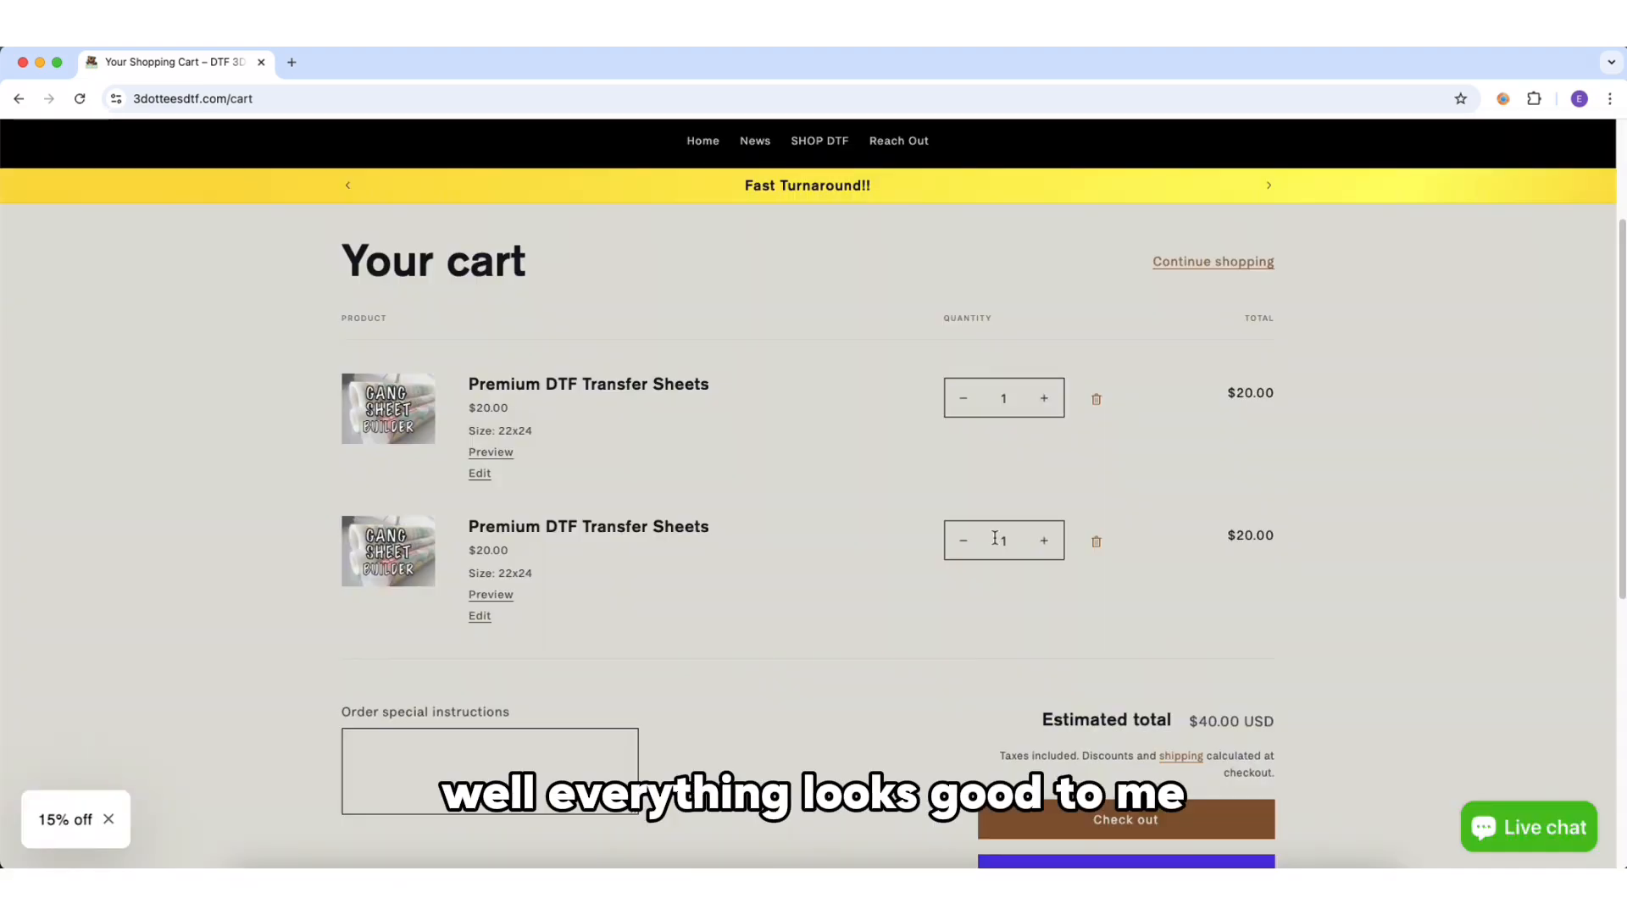
scroll(996, 539, "down", 3)
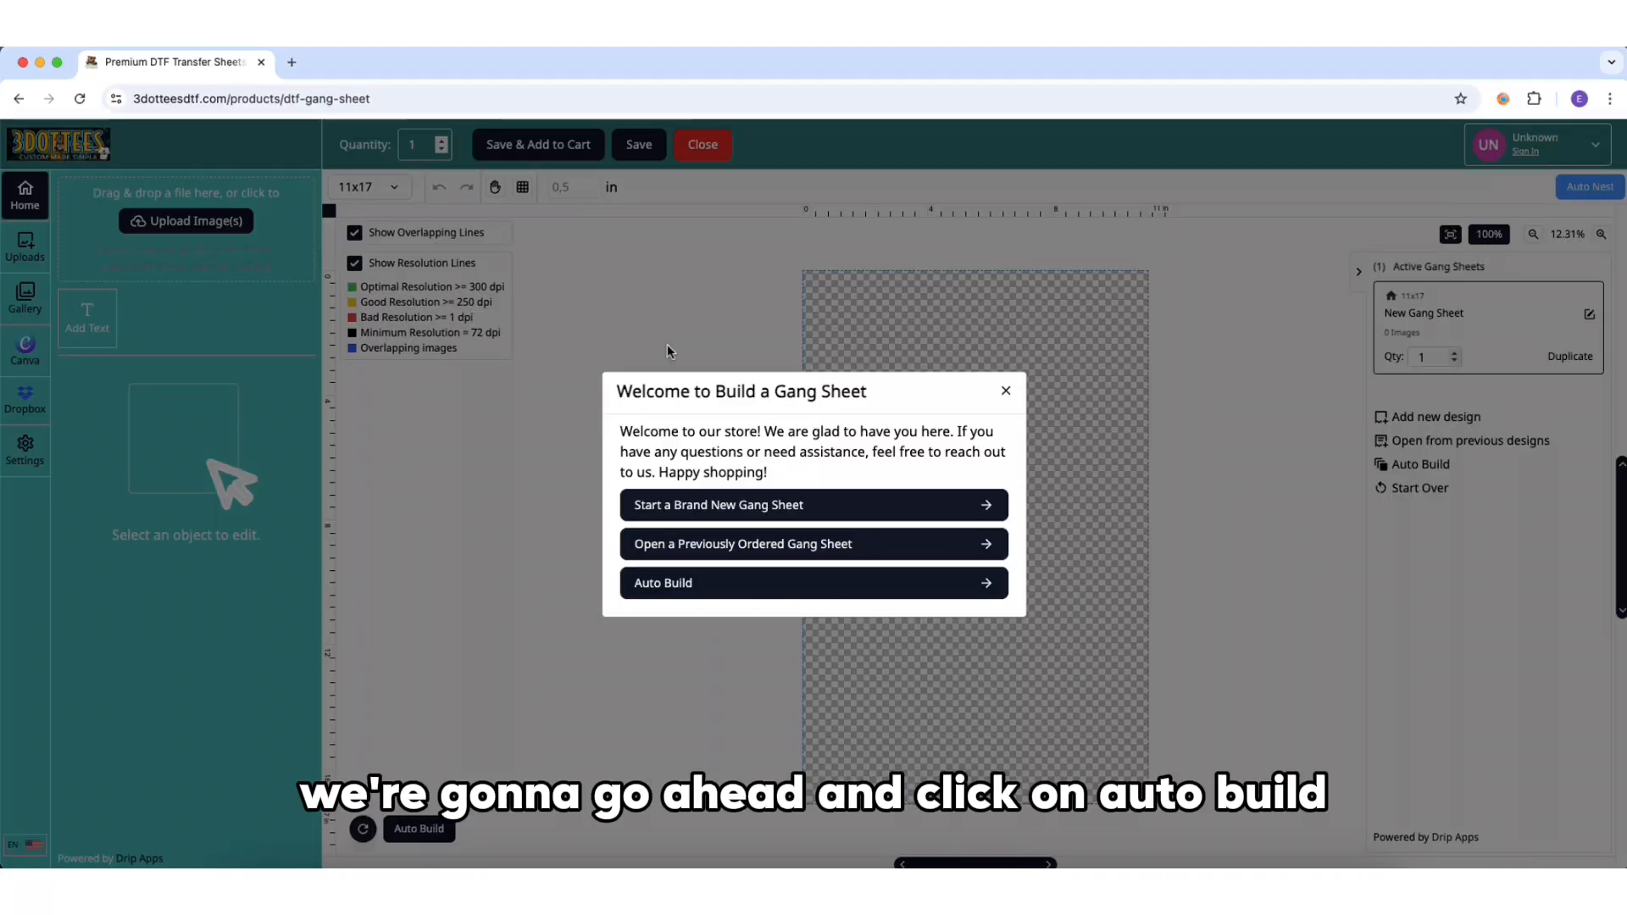
Step: Start an Auto Build and upload the don't give up, hollow space, life, original hipster and owl PNG images
left_click(682, 584)
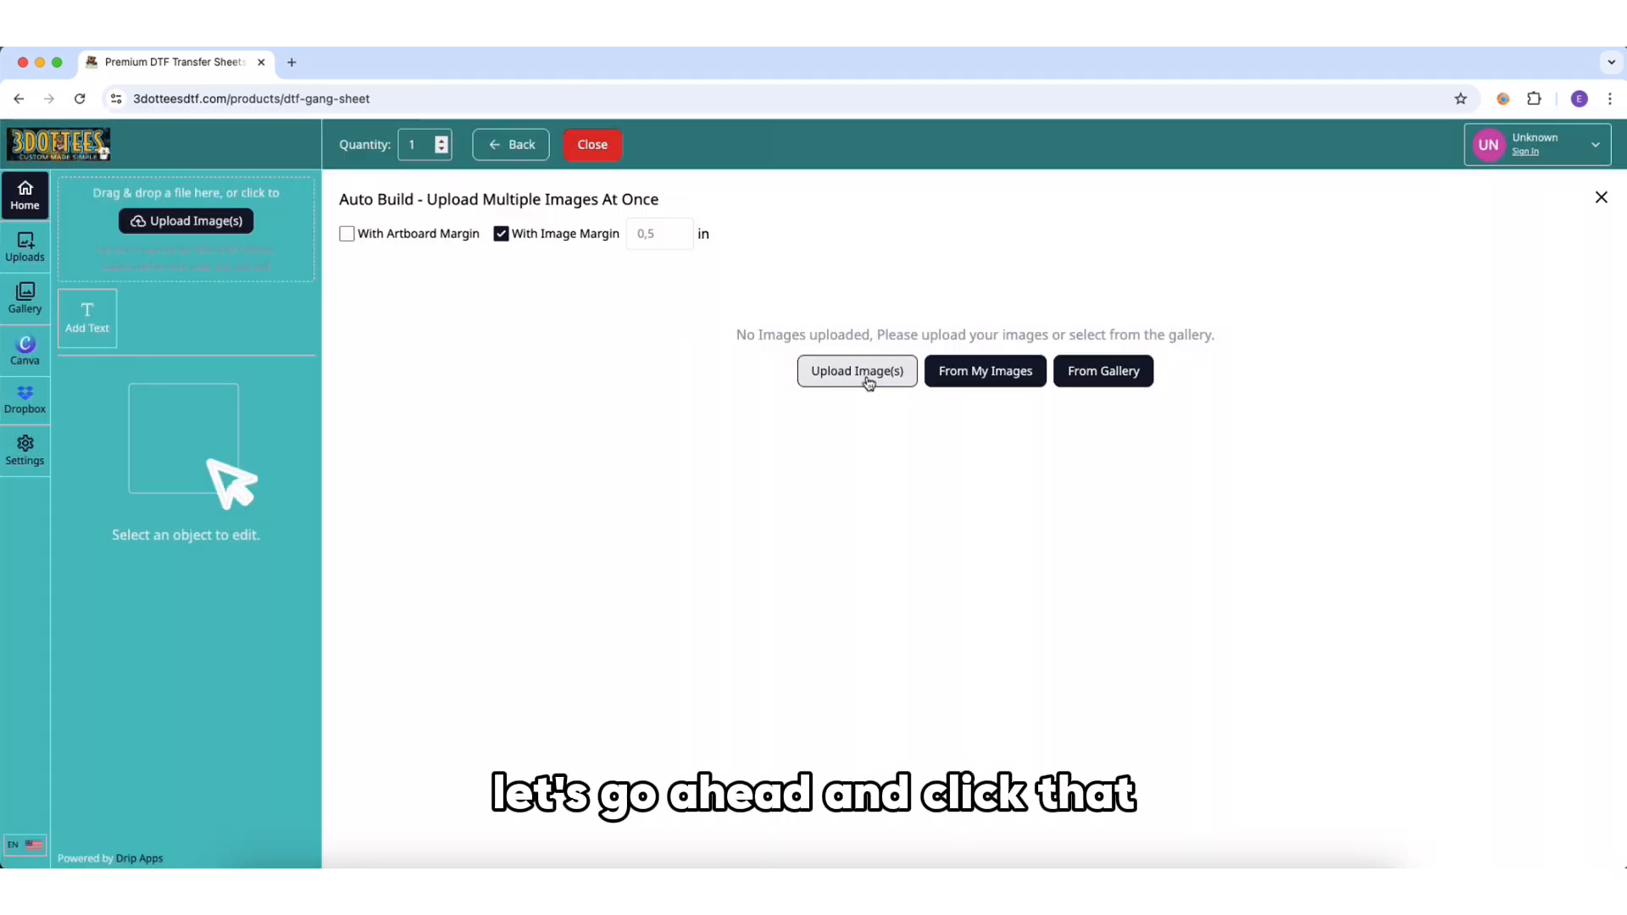
left_click(869, 382)
left_click_drag(725, 421, 306, 332)
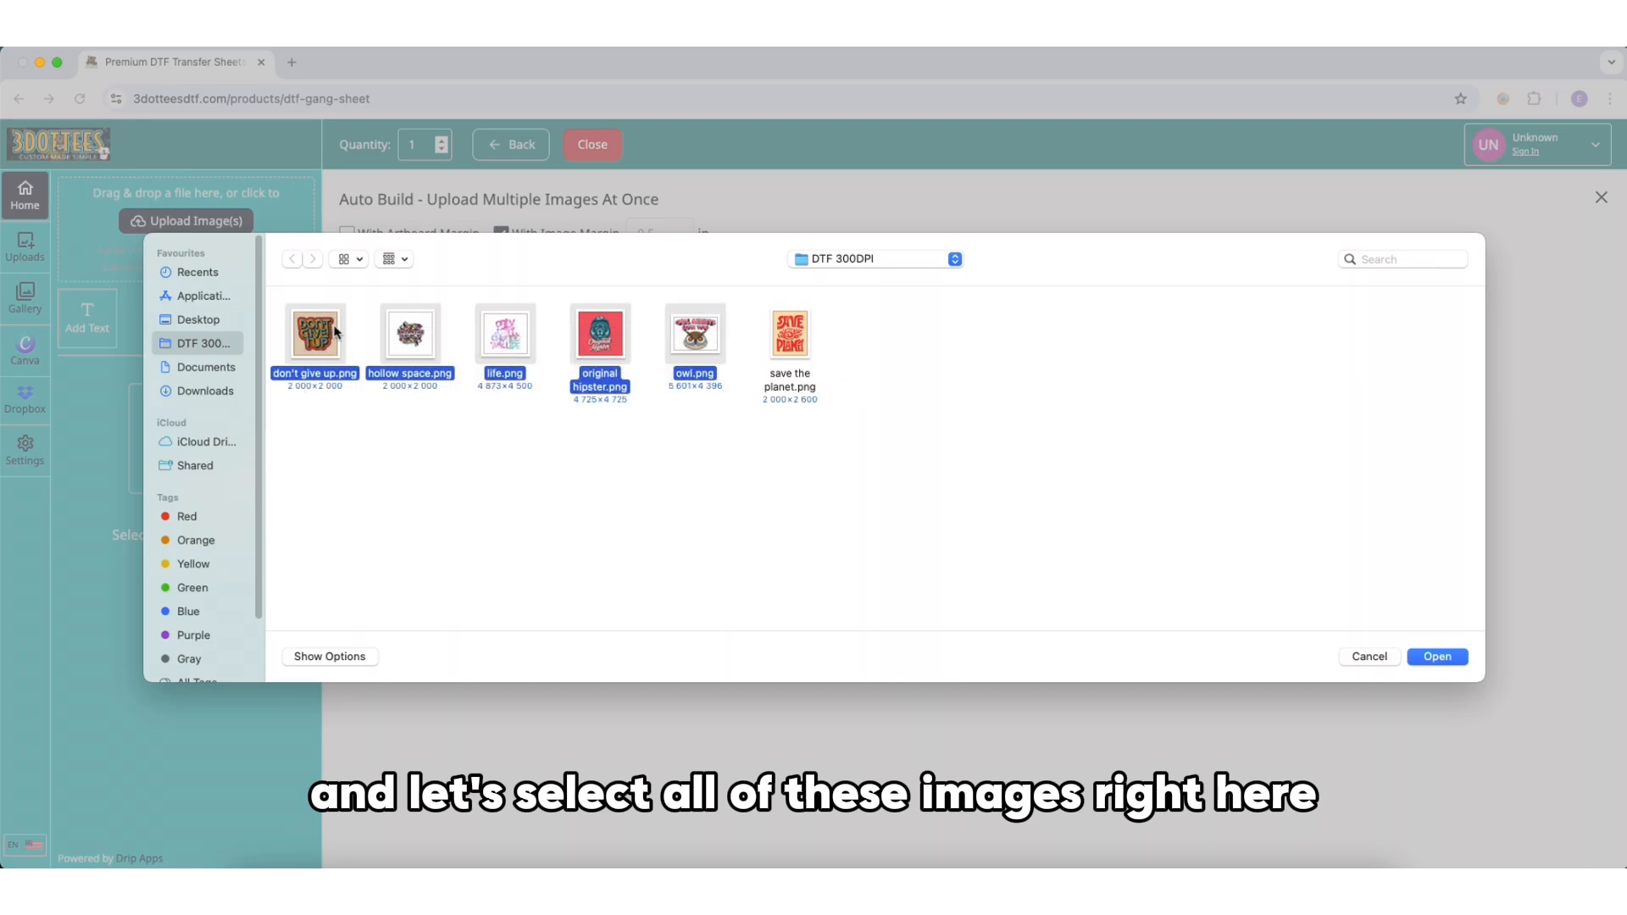
left_click(1438, 657)
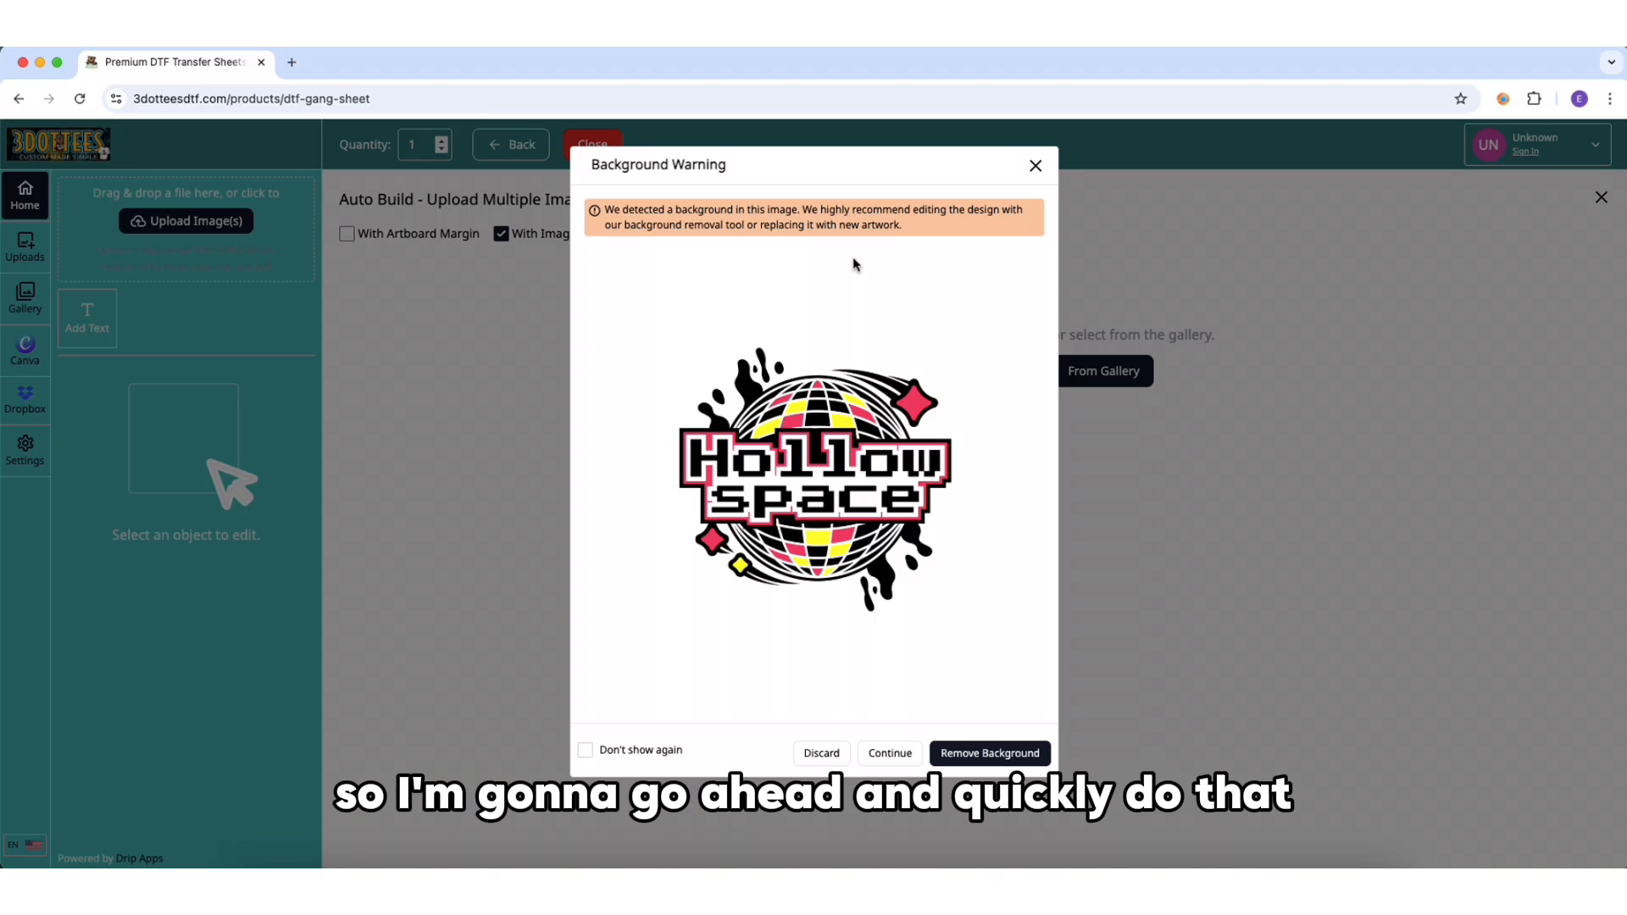
Step: Remove the uploaded images' backgrounds and accept the Auto Build layout of two 11x17 sheets and one 22x14 sheet
left_click(988, 753)
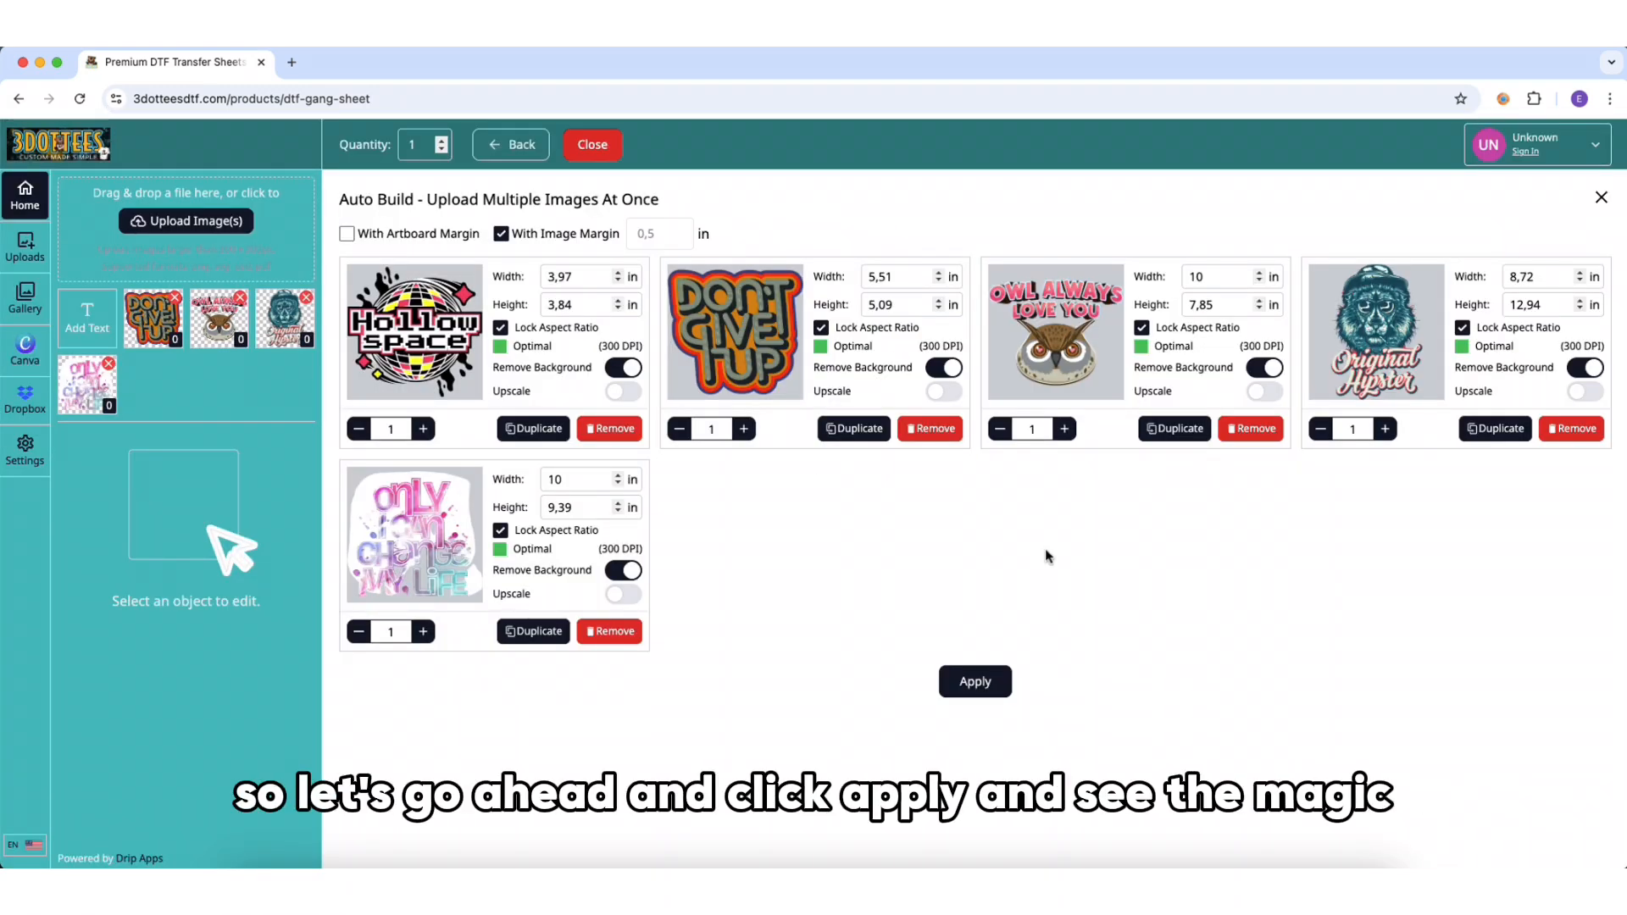
left_click(973, 685)
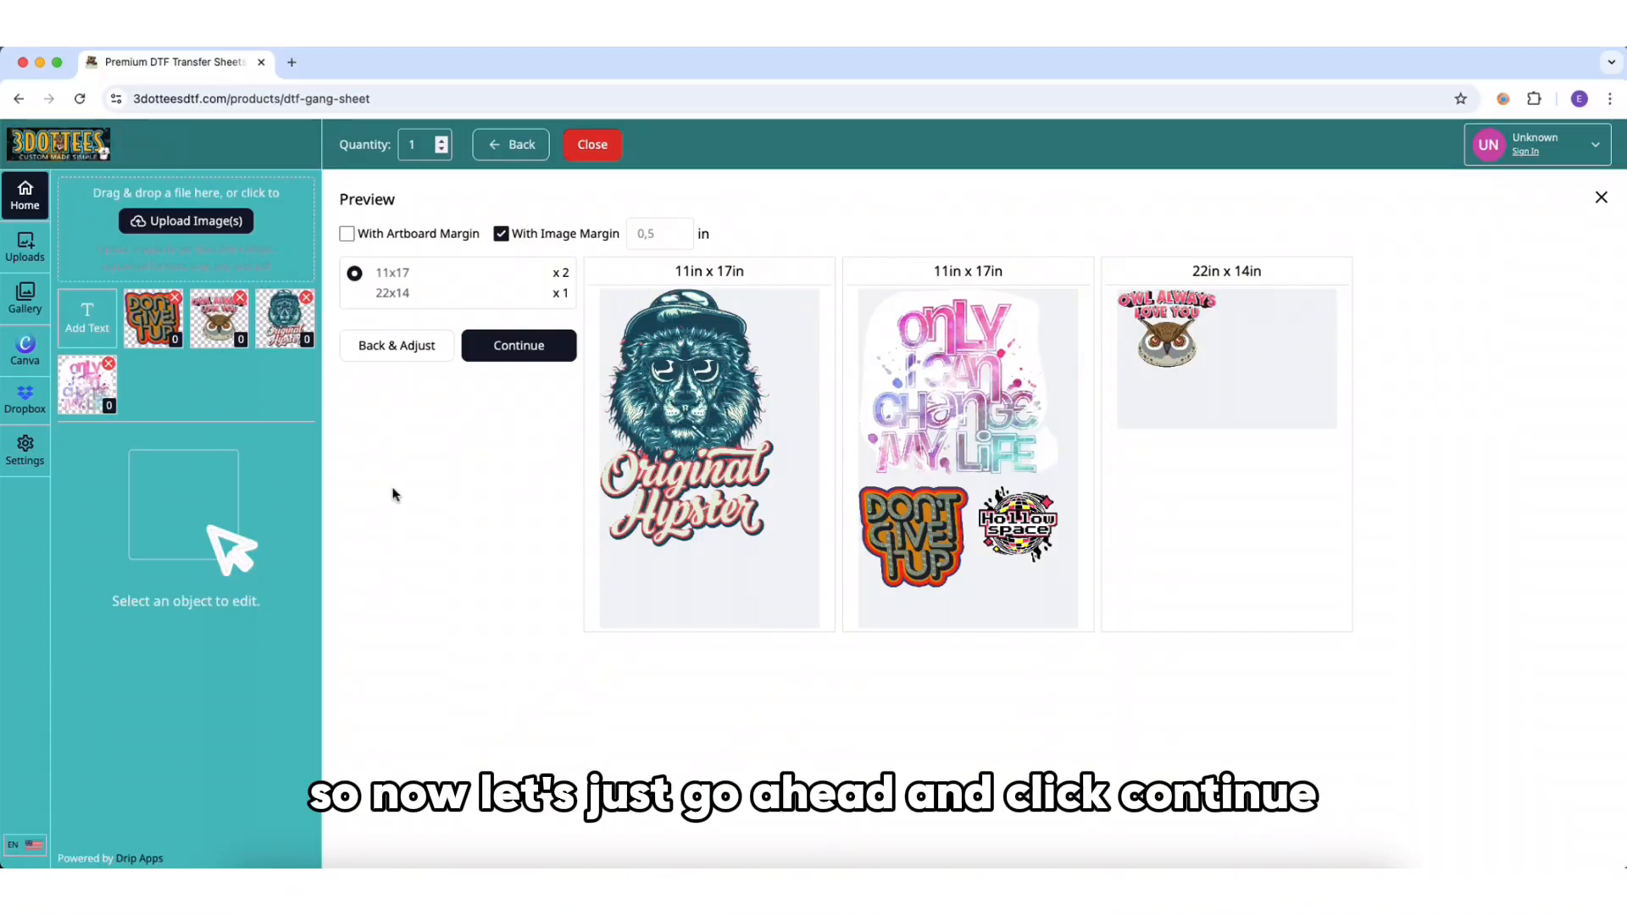
left_click(518, 345)
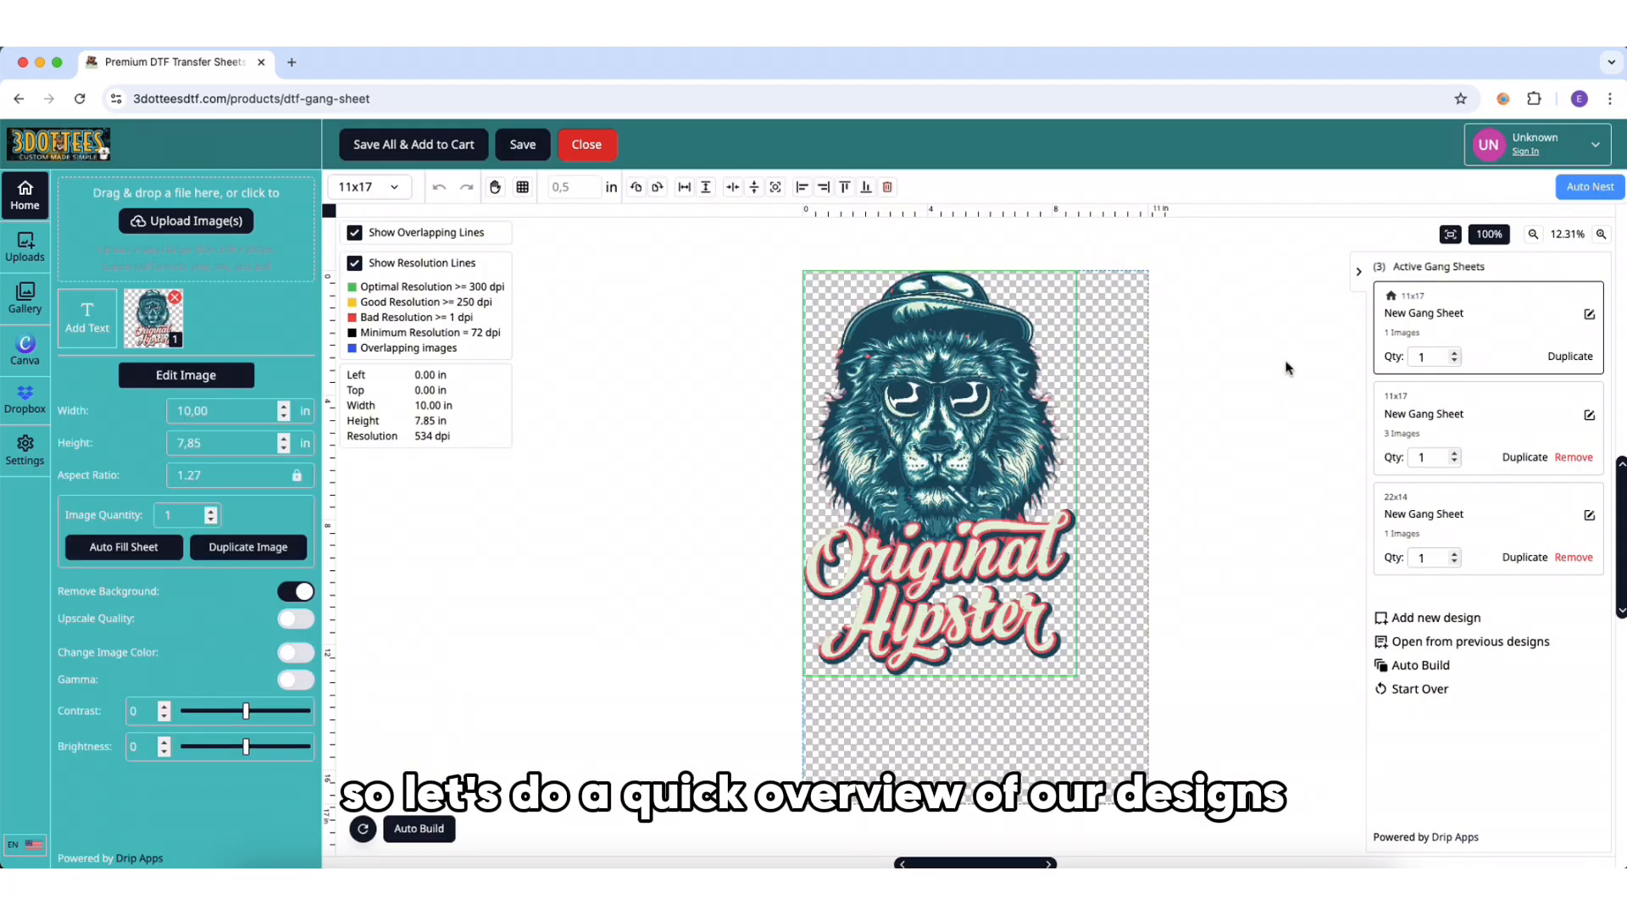
Step: On the 22x14 gang sheet, center the owl design horizontally and vertically
left_click(1489, 412)
left_click(1455, 531)
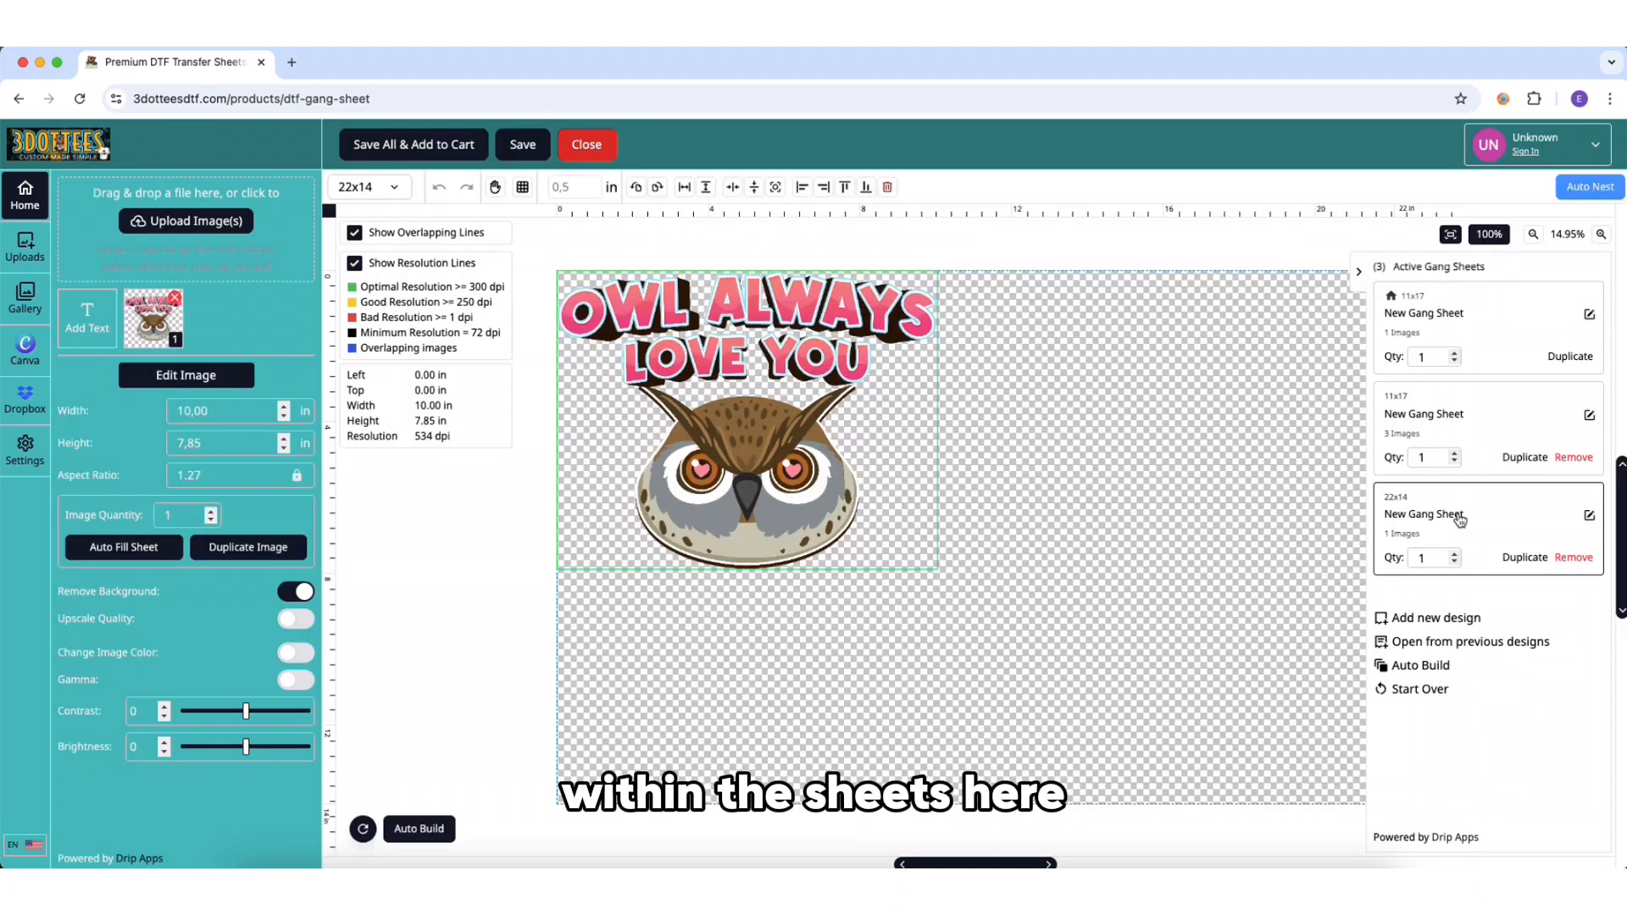
left_click(842, 453)
left_click(734, 187)
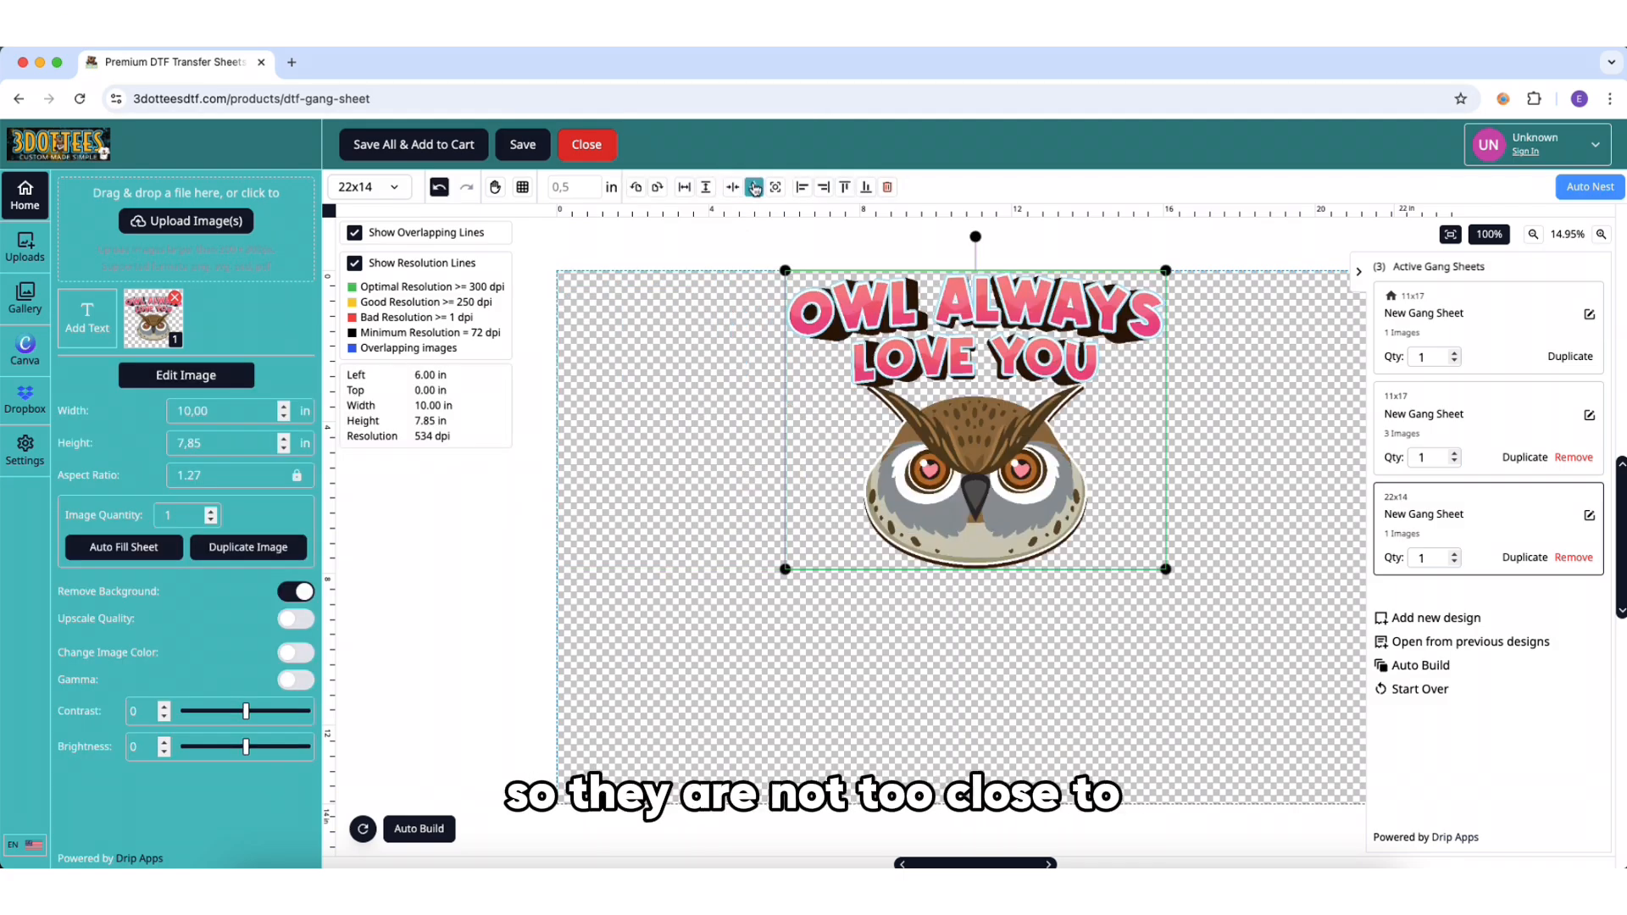
left_click(754, 187)
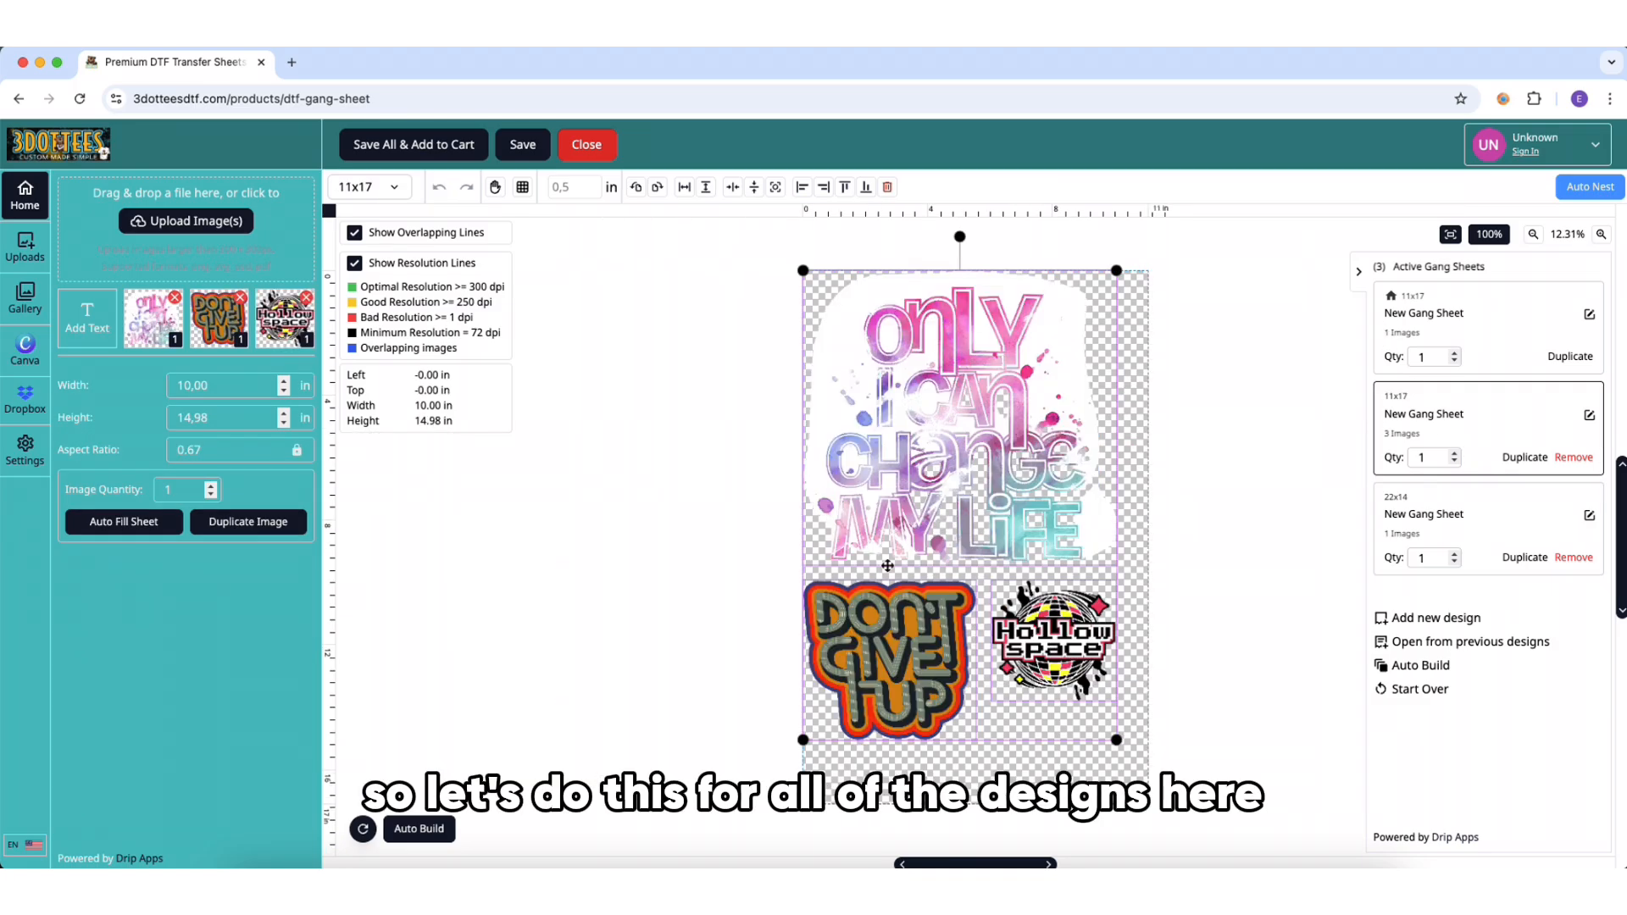
Step: Center the designs on both 11x17 gang sheets horizontally and vertically, and check the arrangement of all three sheets
left_click(734, 186)
left_click(755, 188)
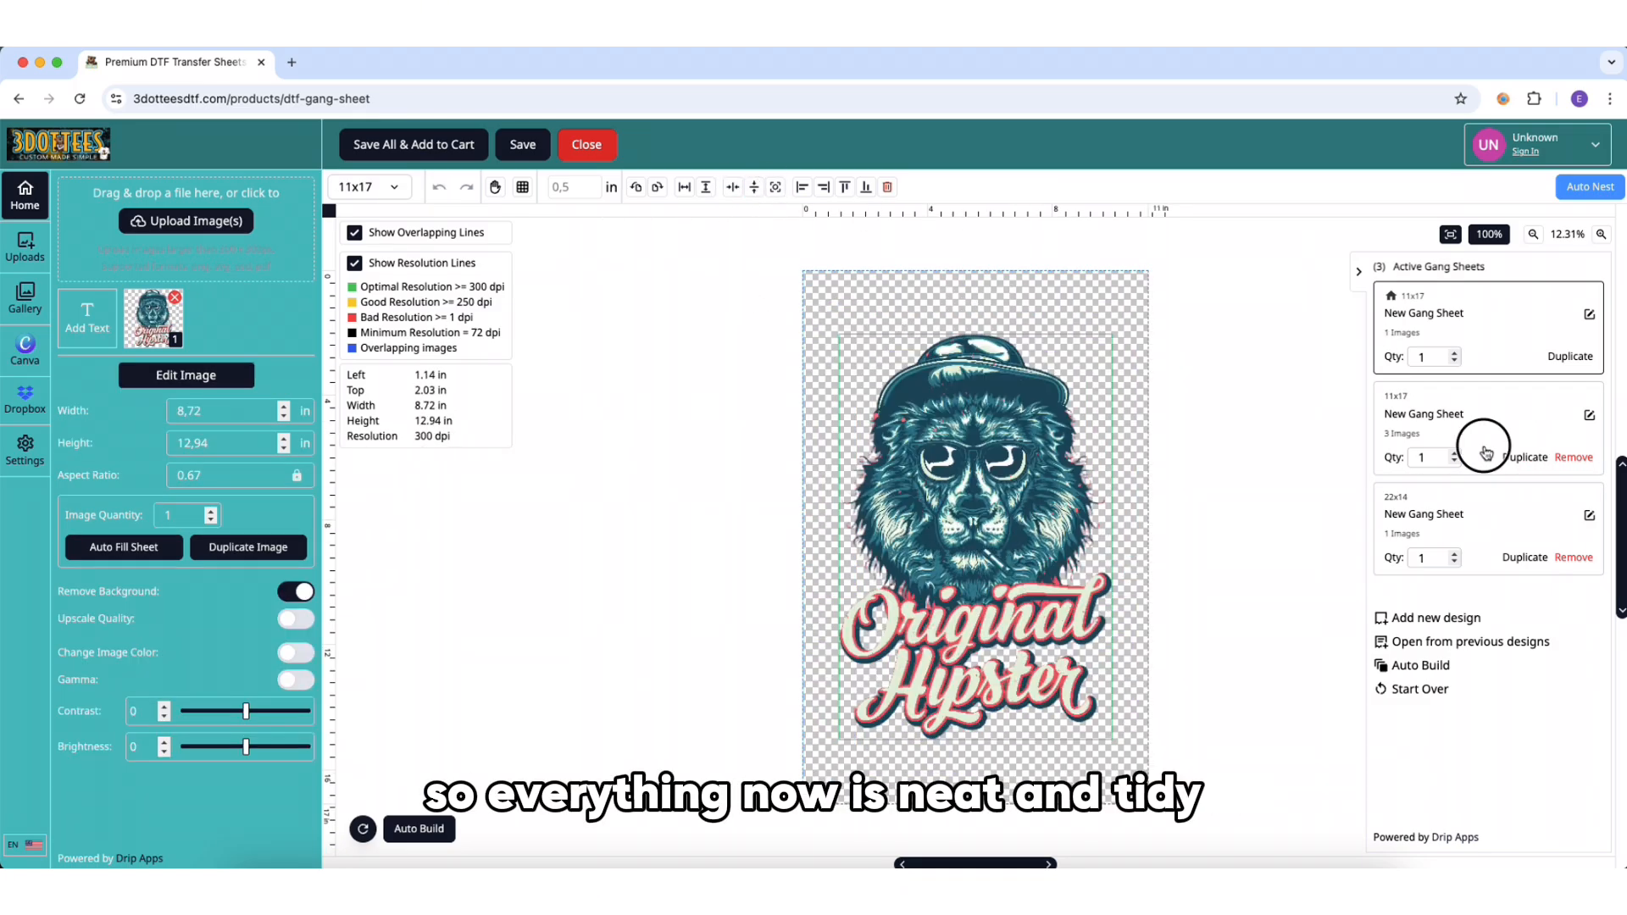
left_click(1483, 441)
left_click(1482, 526)
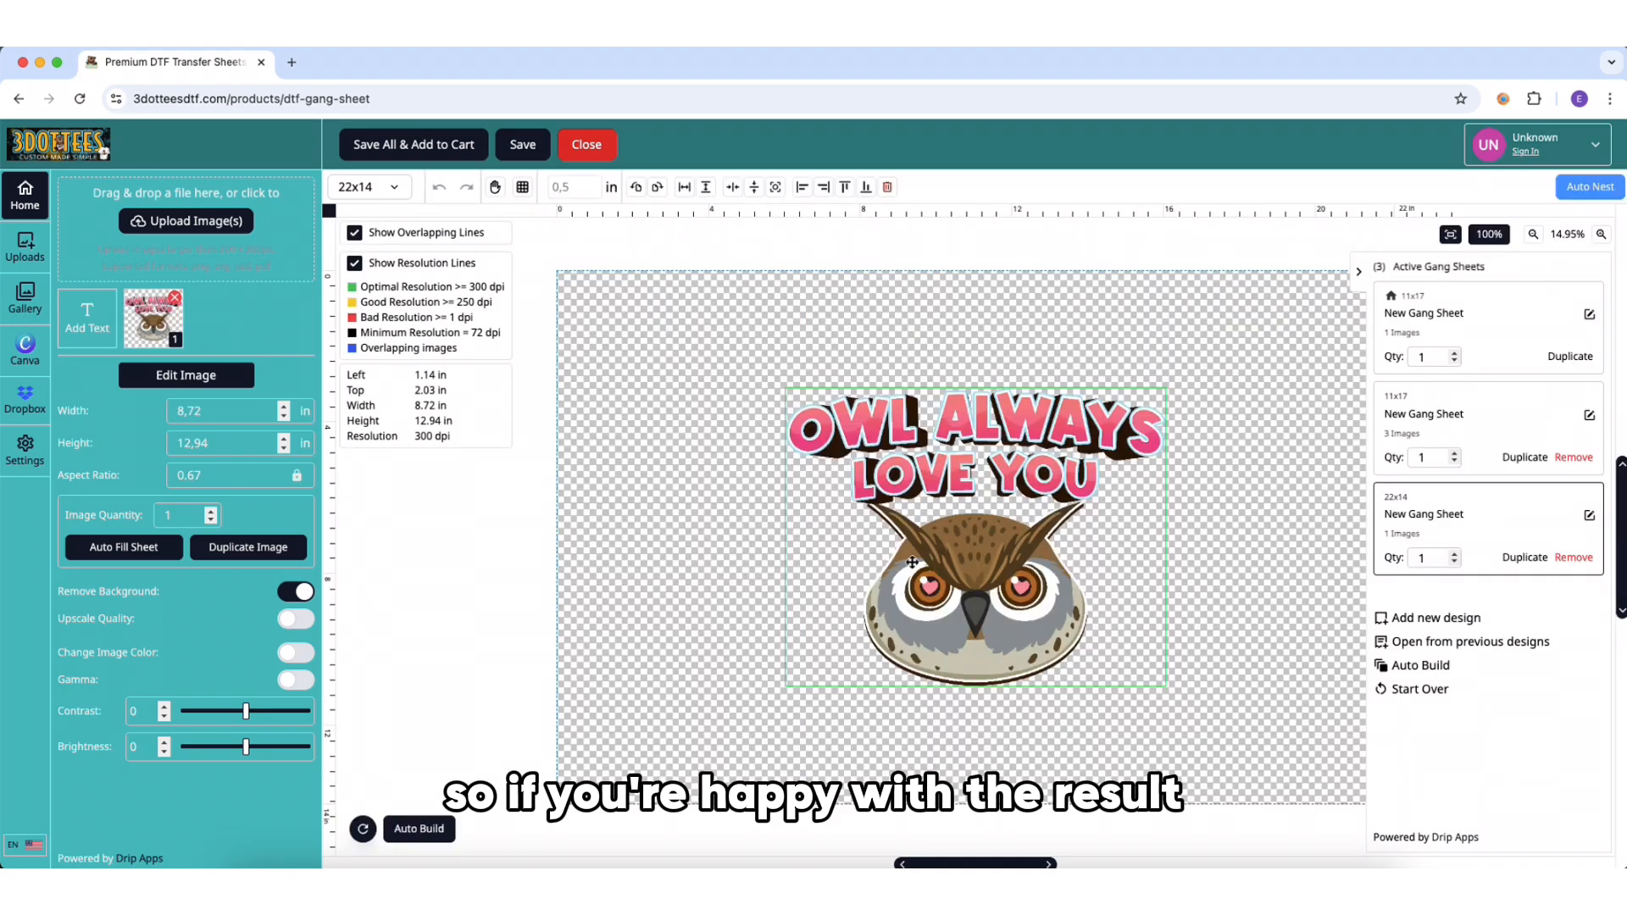
Step: Save all three Auto Build sheets and confirm adding them to the cart
left_click(428, 144)
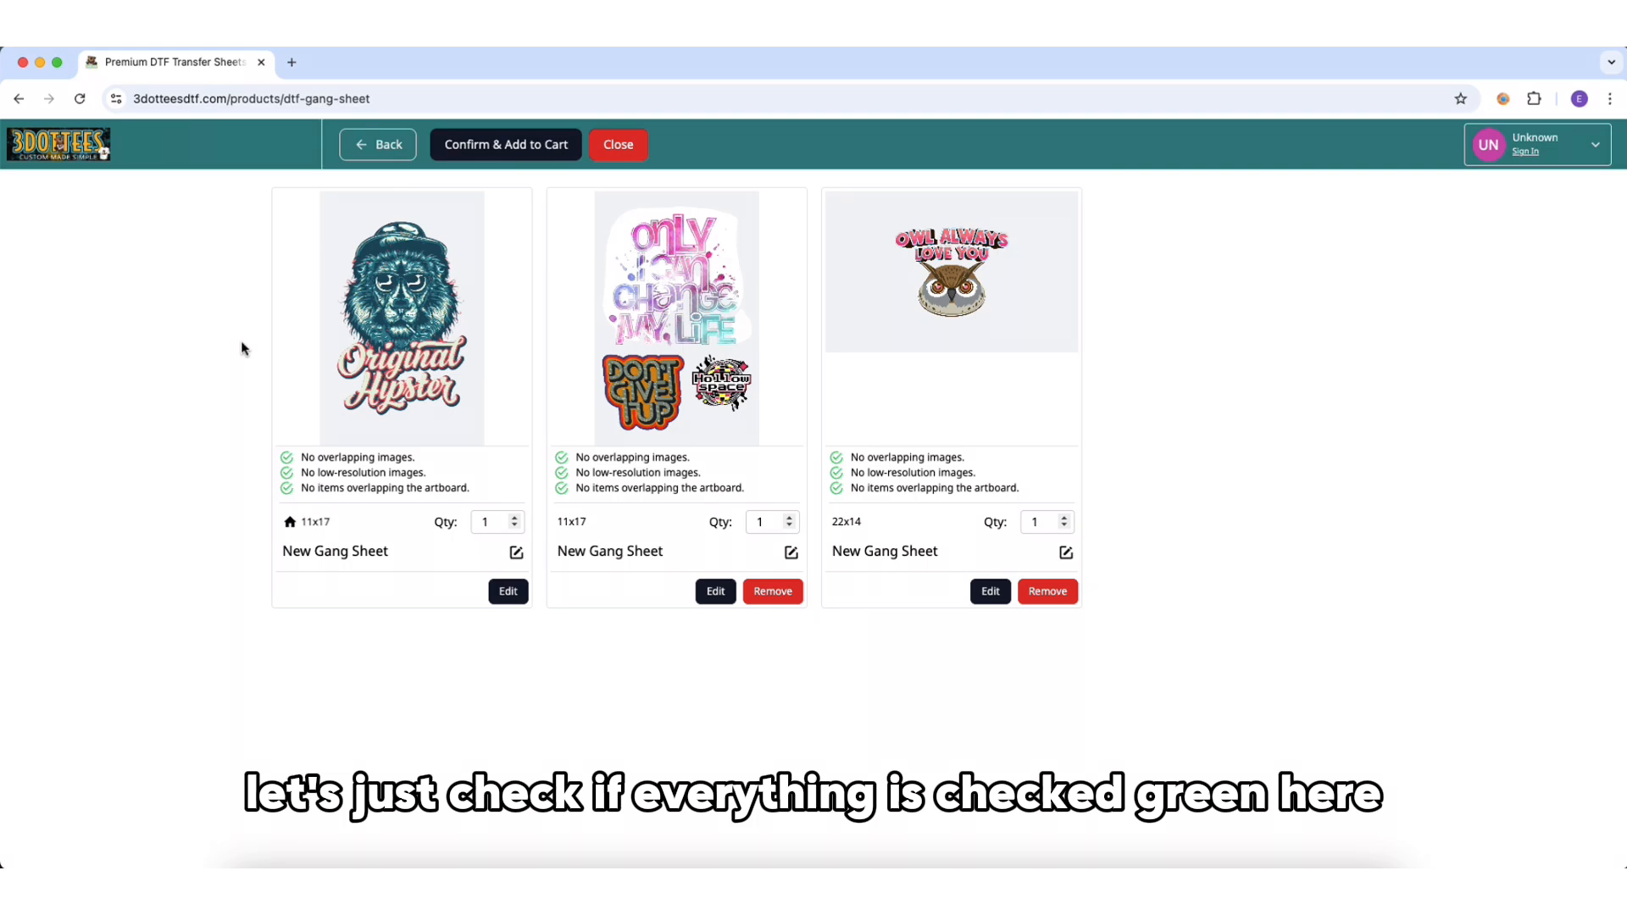
left_click(551, 146)
left_click(637, 310)
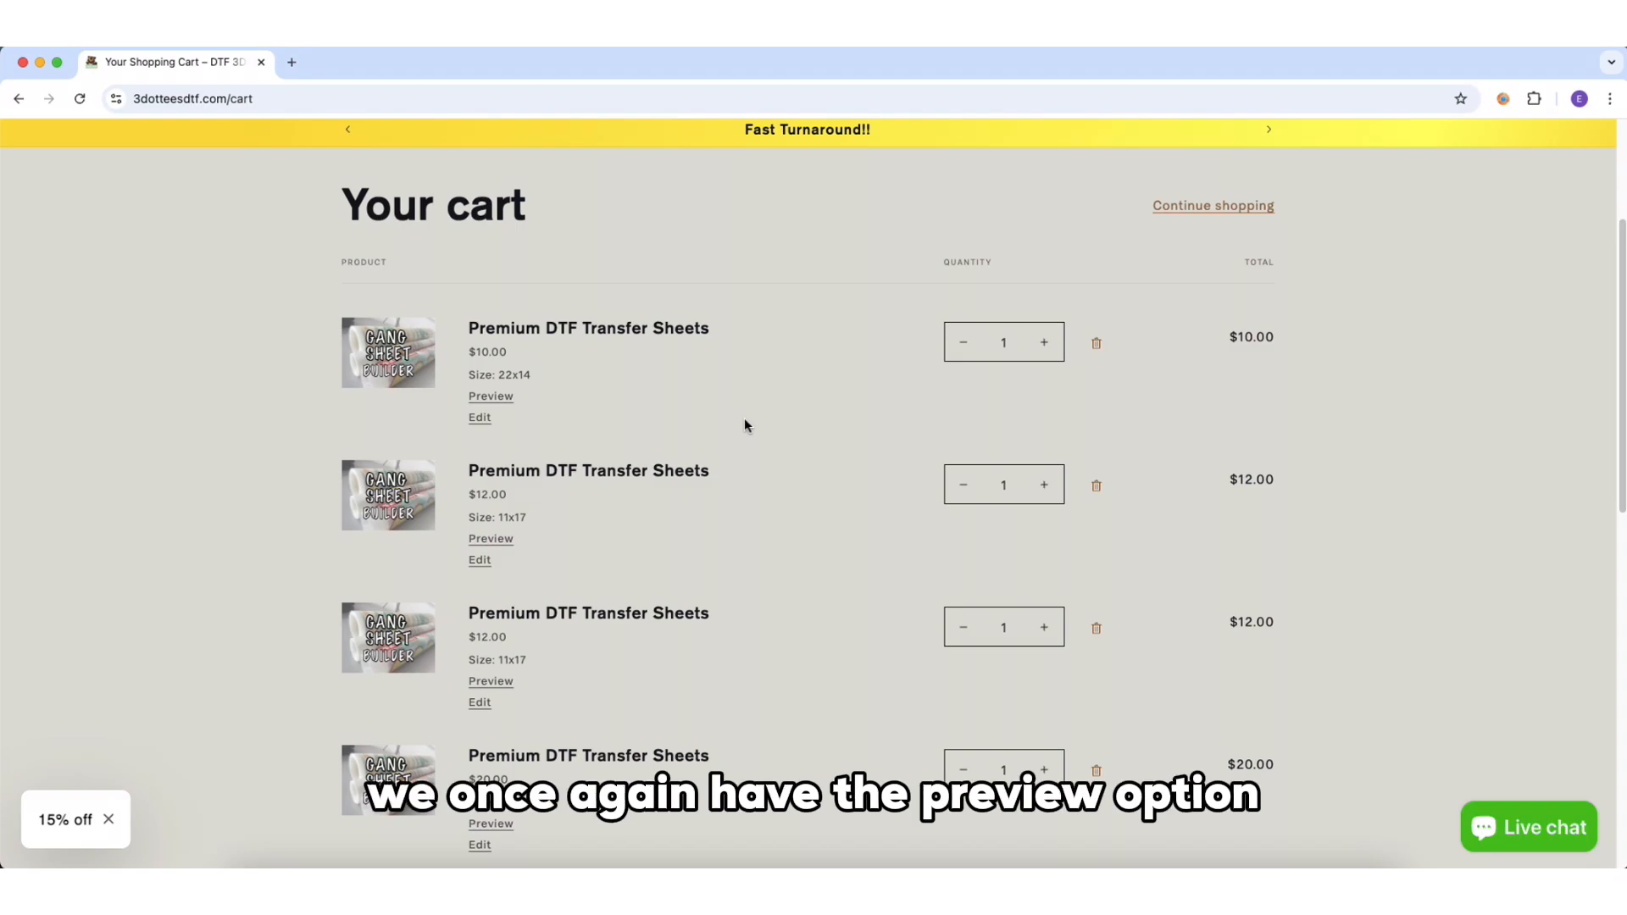
Step: Preview the 22x14 sheet in the cart, and open the preview of one of the earlier sheets further down
left_click(502, 397)
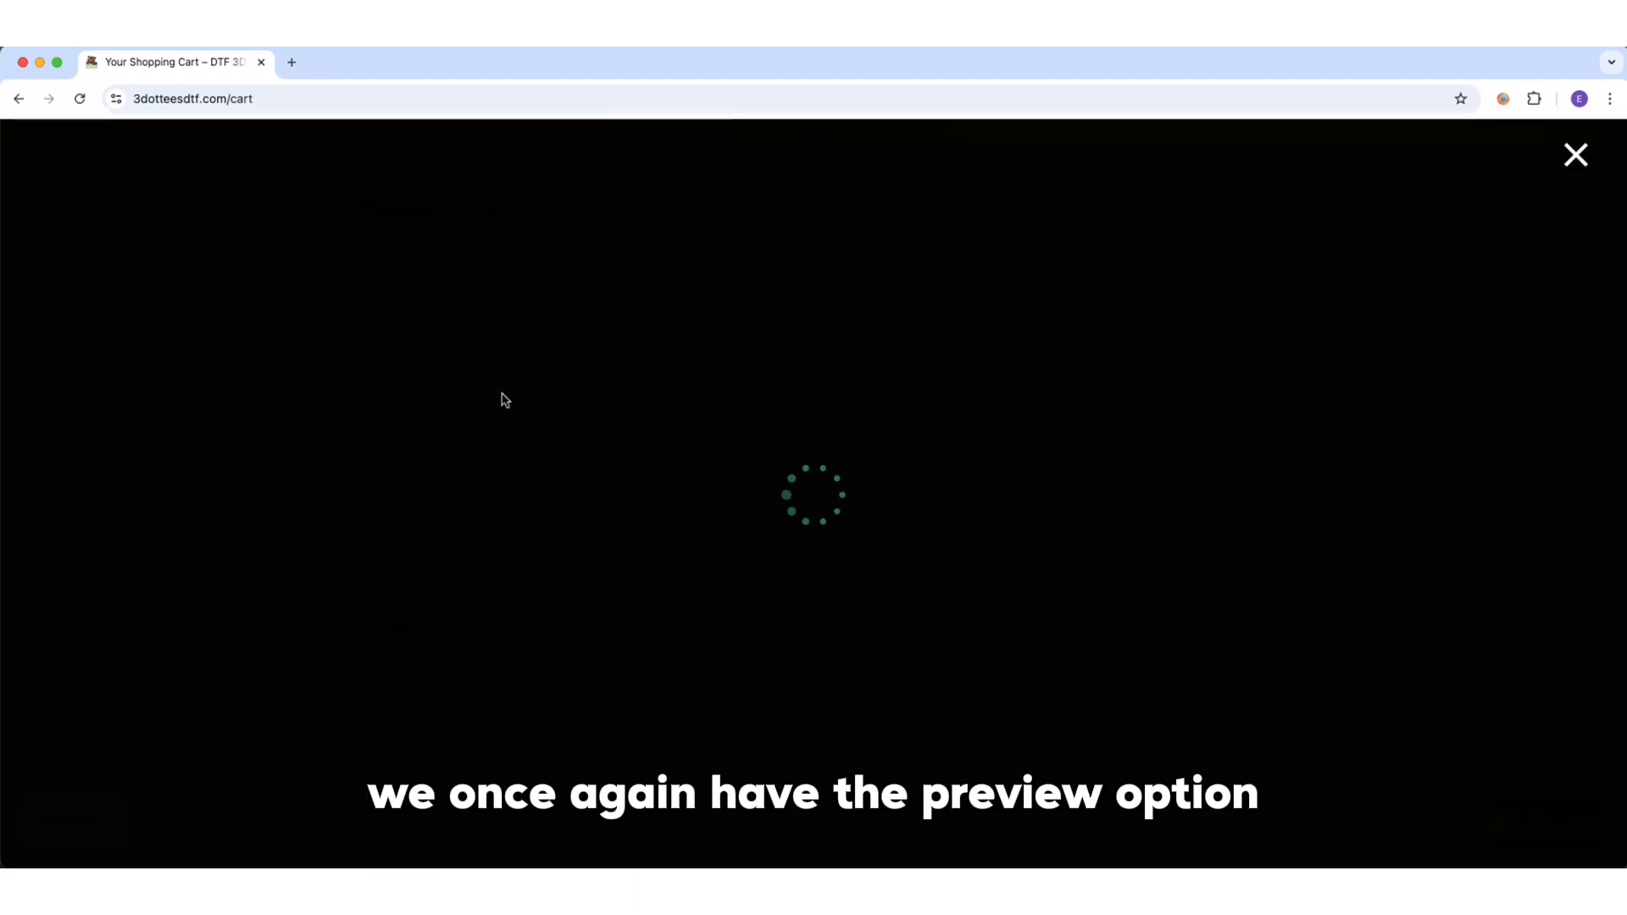
left_click(1574, 156)
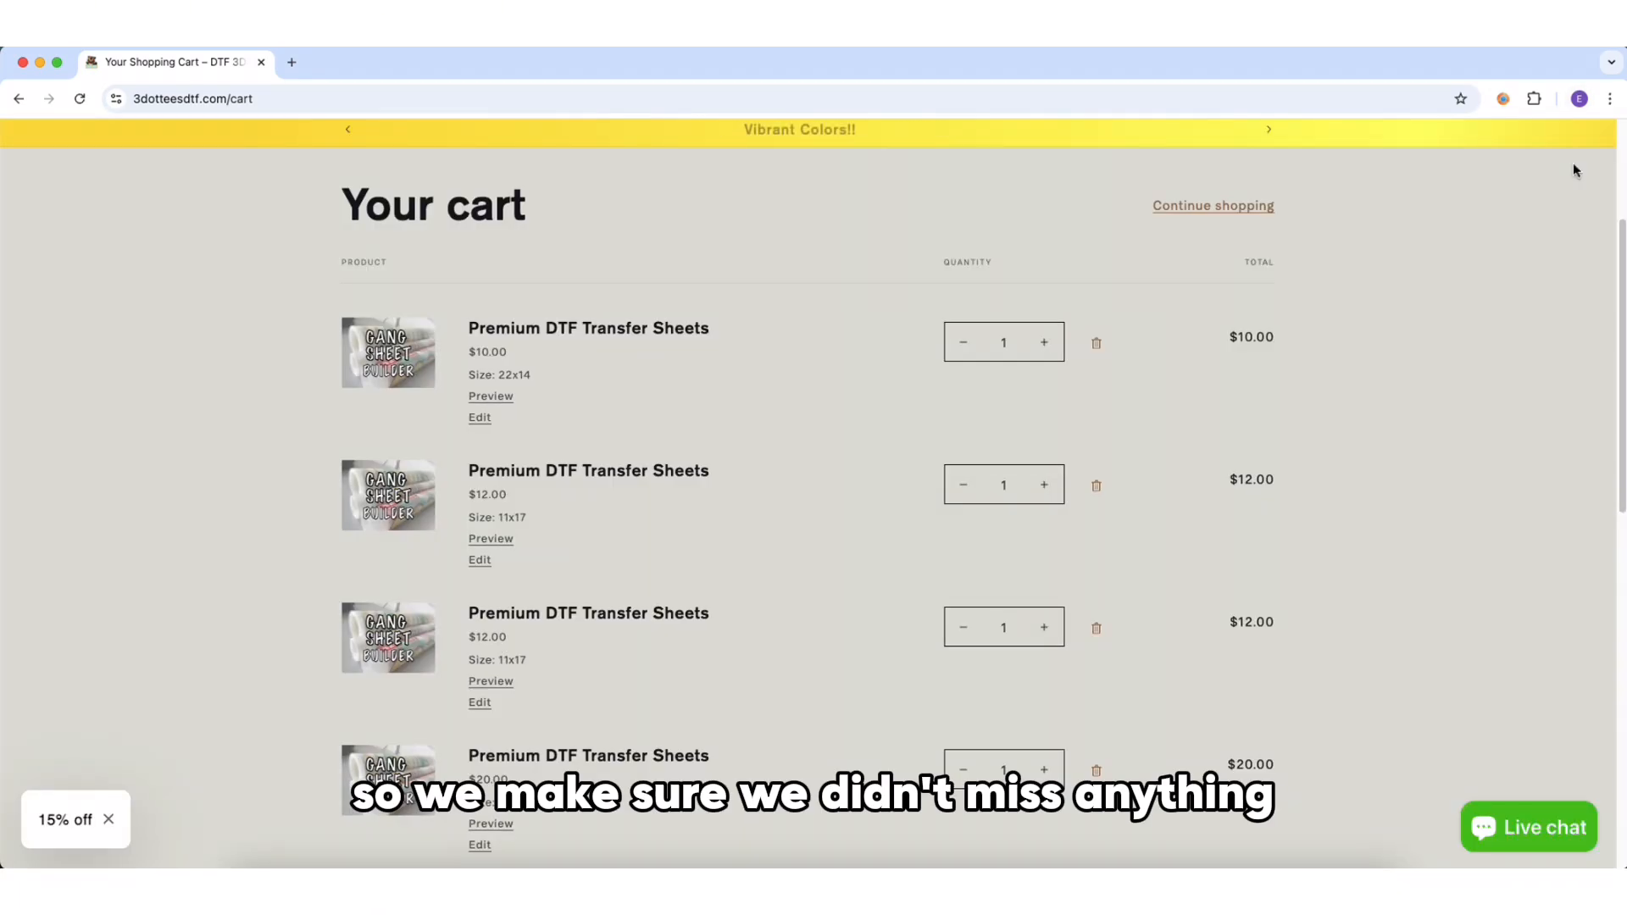
scroll(831, 500, "down", 2)
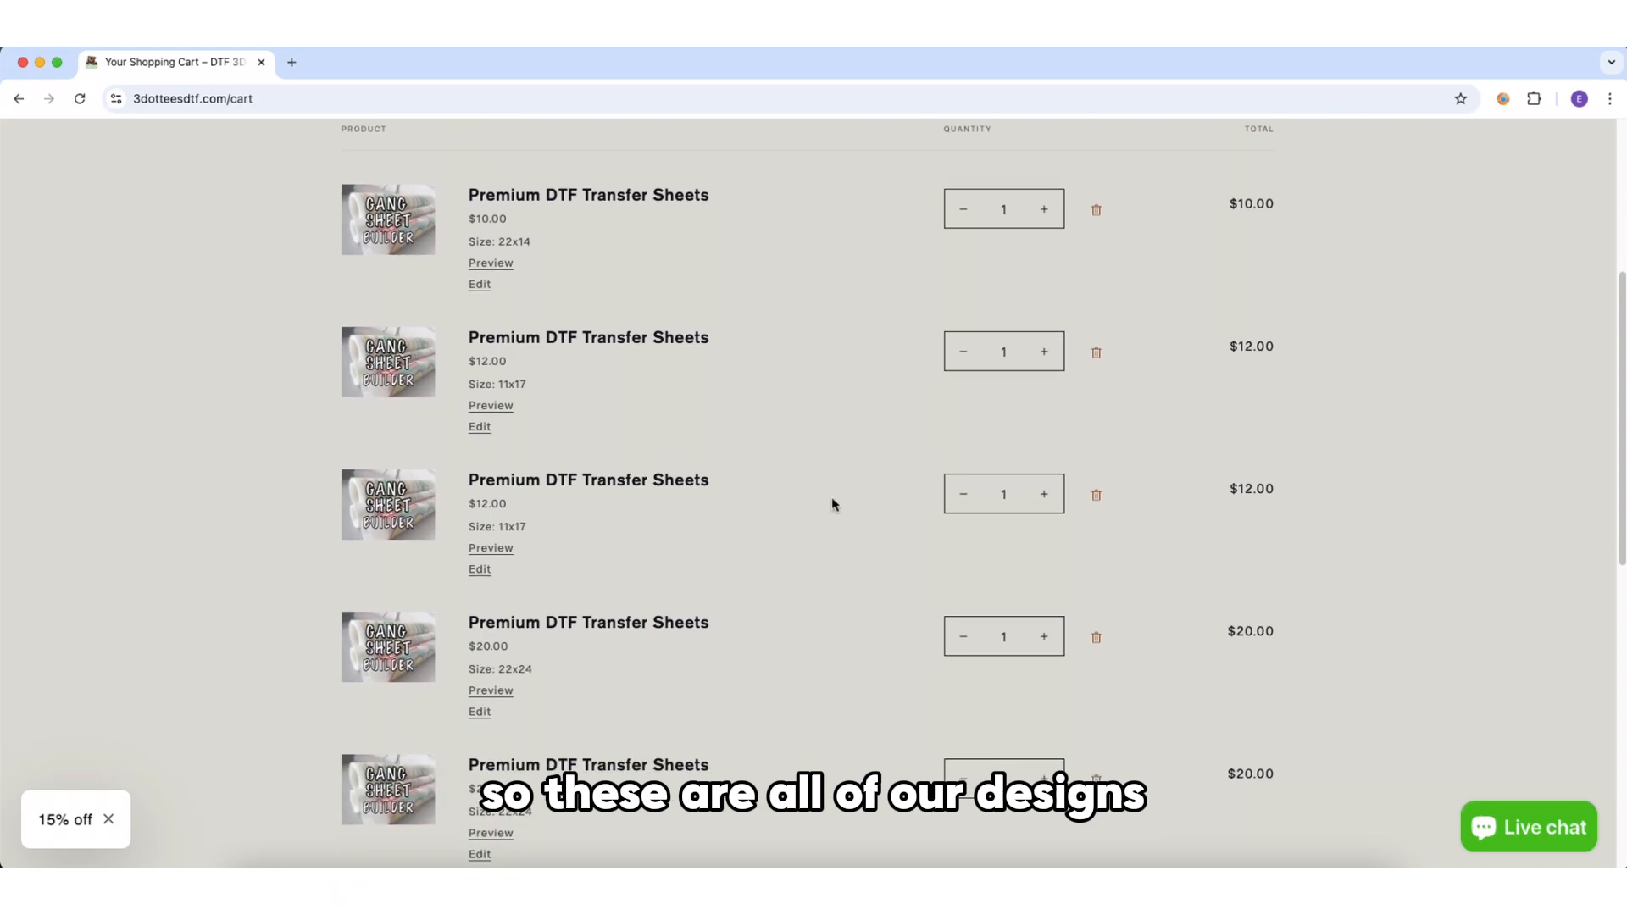
scroll(831, 500, "down", 3)
left_click(511, 656)
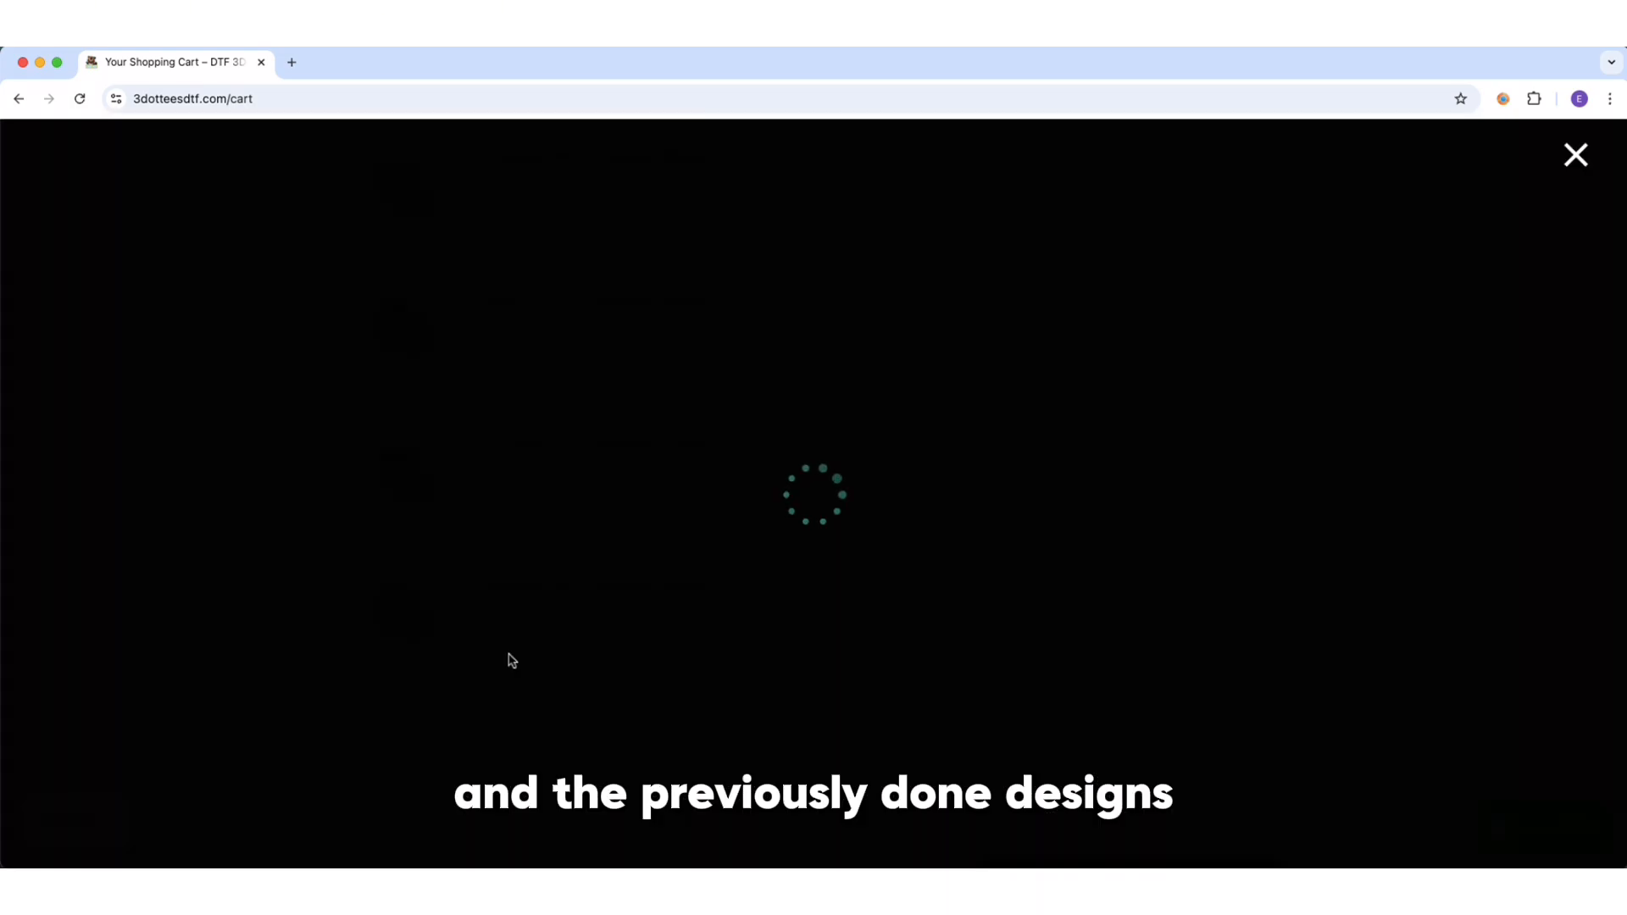